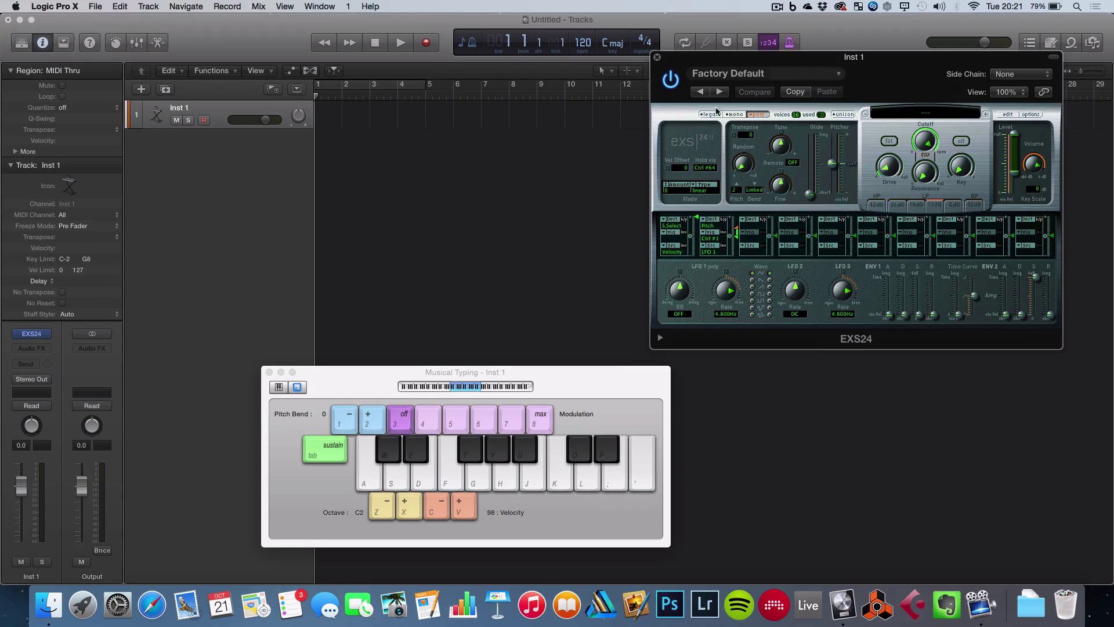
Step: Insert the Arpeggiator MIDI effect on the Inst 1 channel strip and move its window clear of the channel strips
left_click(12, 166)
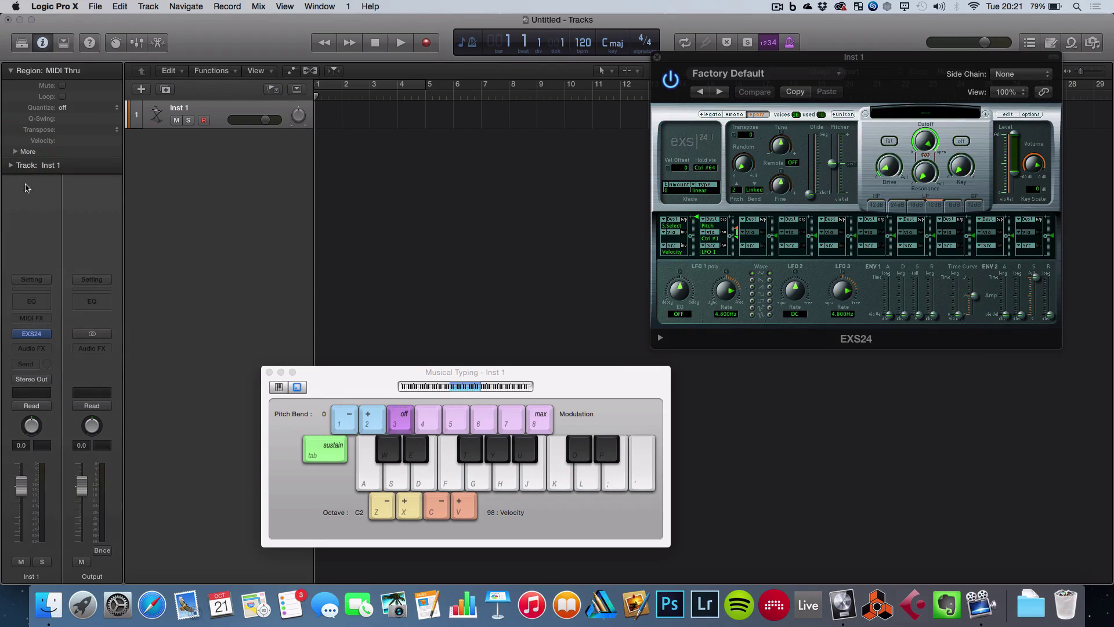
left_click(47, 319)
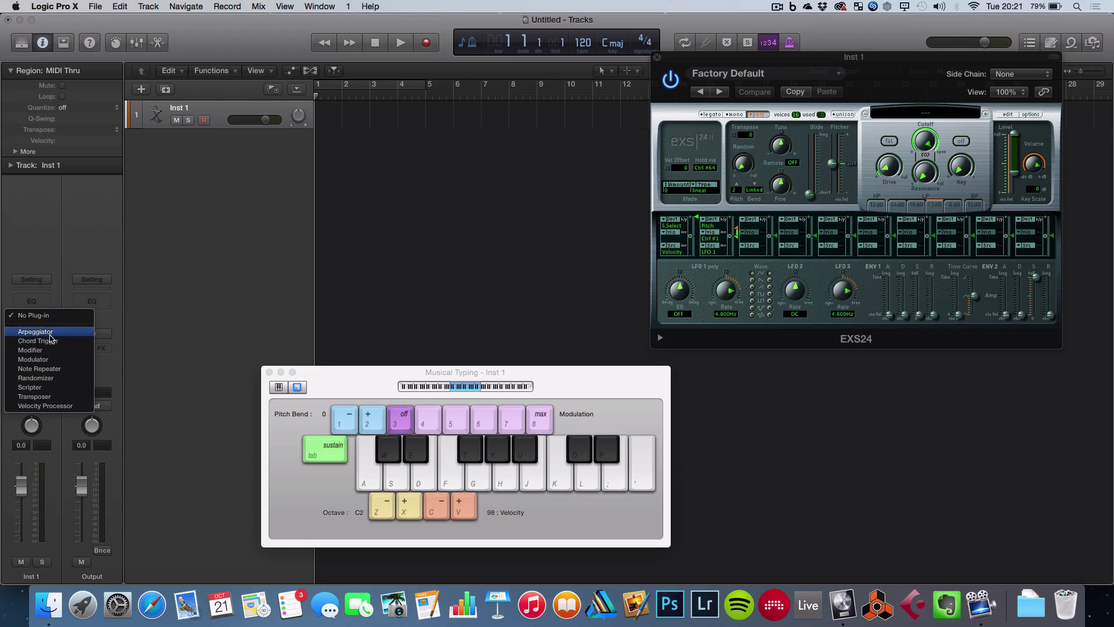
left_click(50, 334)
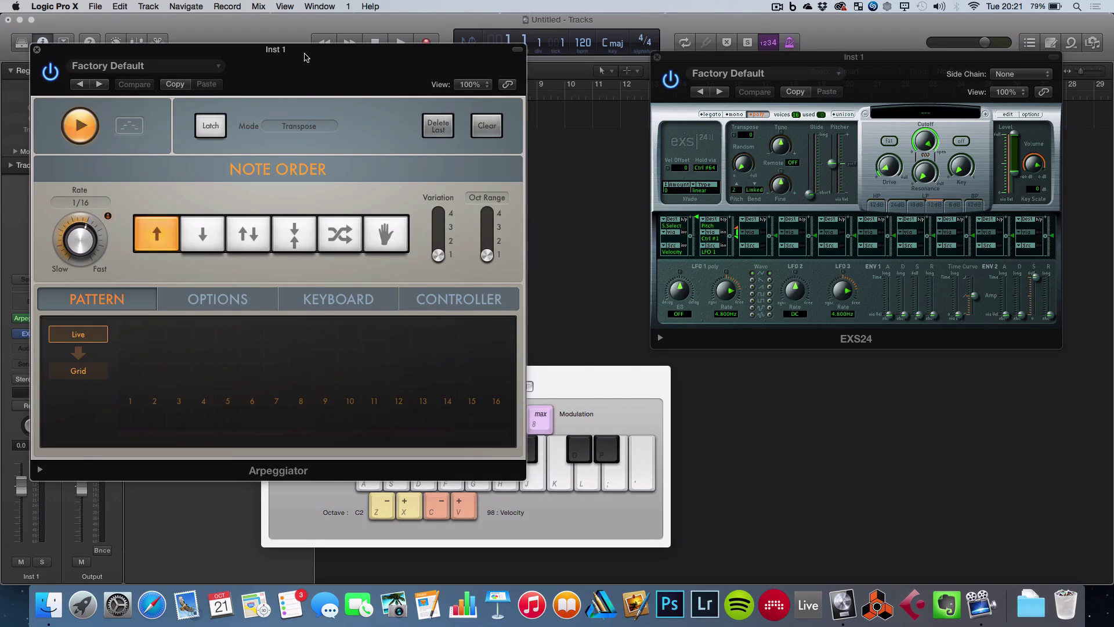
left_click_drag(305, 57, 398, 44)
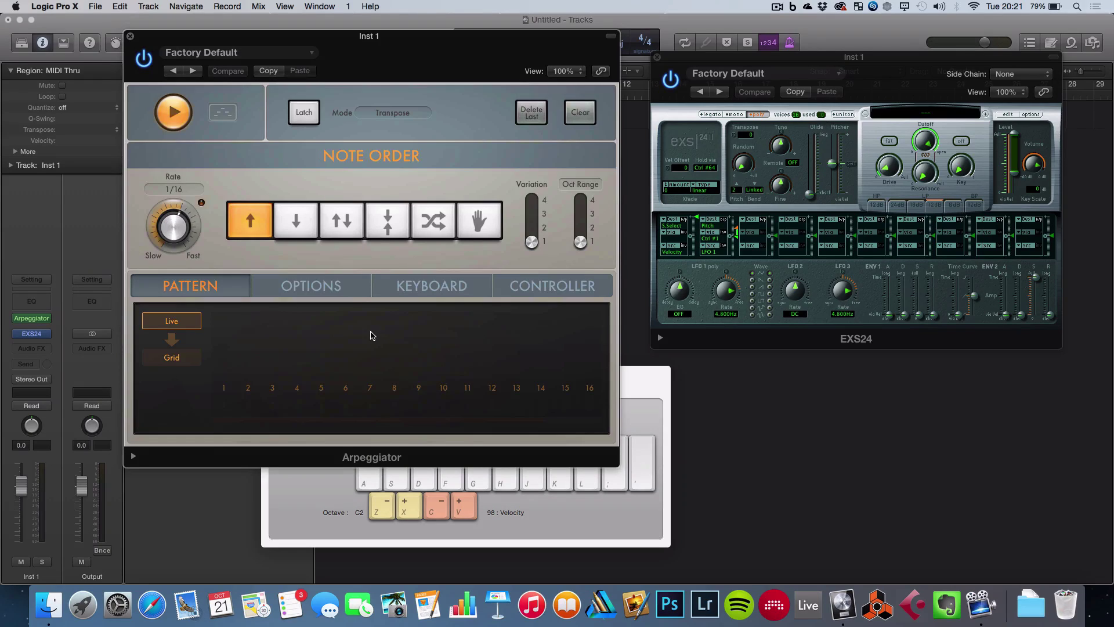
Step: Switch the arpeggiator pattern to Grid and draw four steps with varied velocities, lowest on step 1 and highest on step 3
left_click(192, 361)
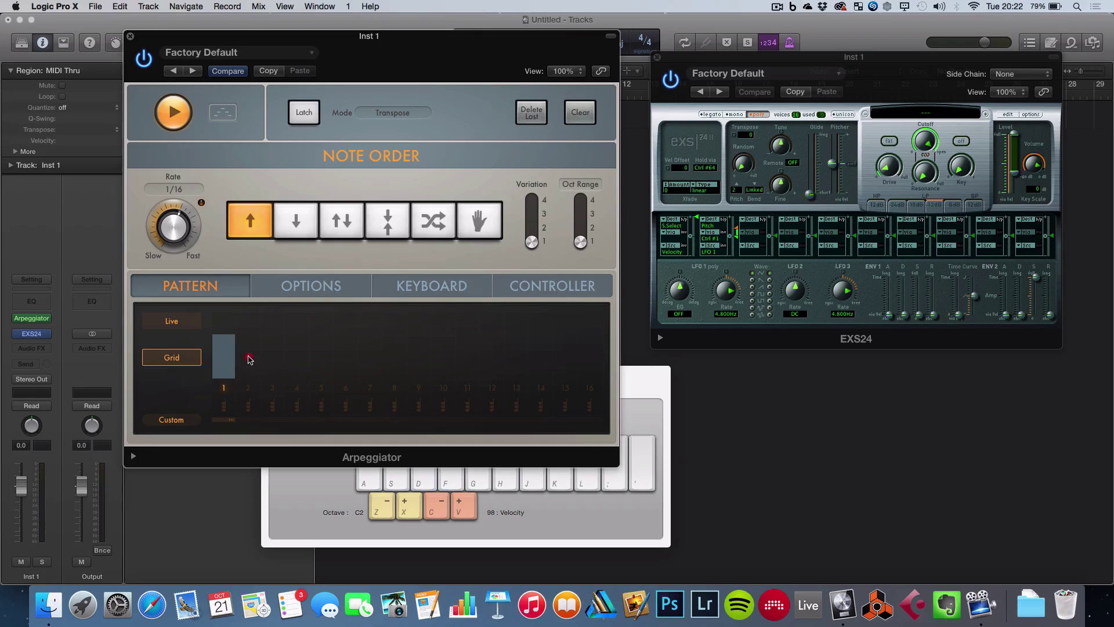
mouse_move(248, 359)
left_mouse_down()
mouse_move(249, 342)
mouse_move(264, 348)
mouse_move(281, 316)
left_mouse_up()
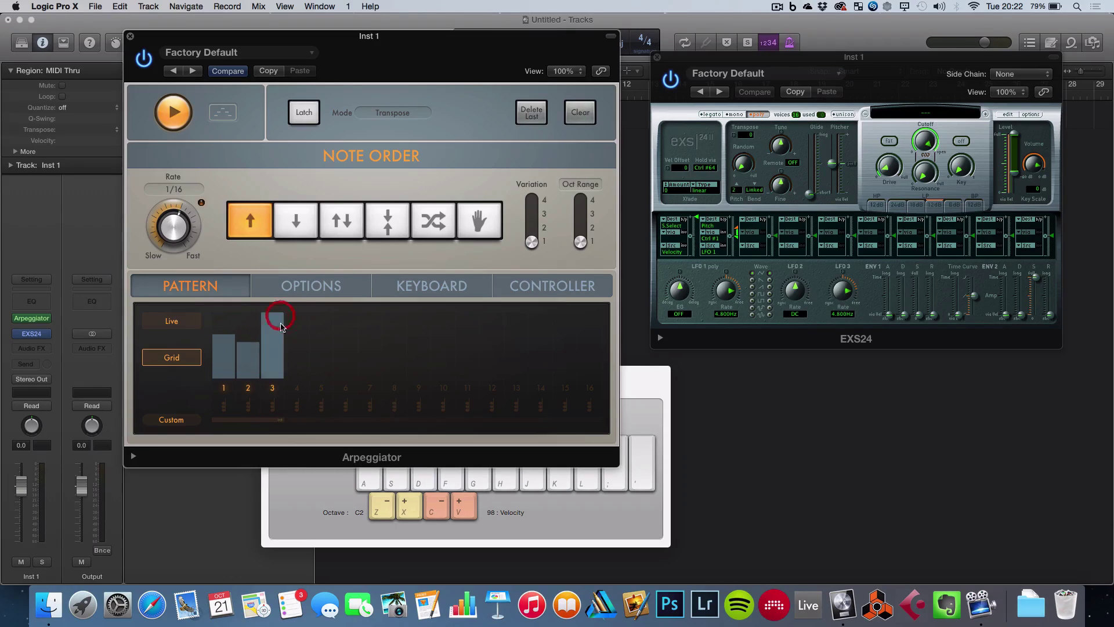
left_click(301, 338)
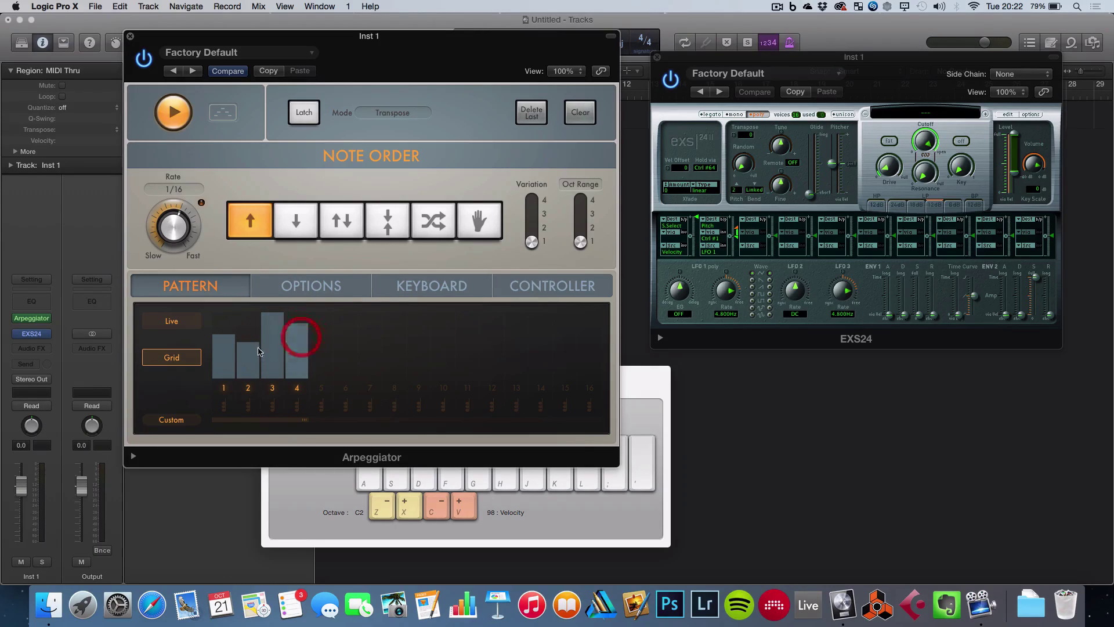
left_click(229, 358)
left_click(245, 342)
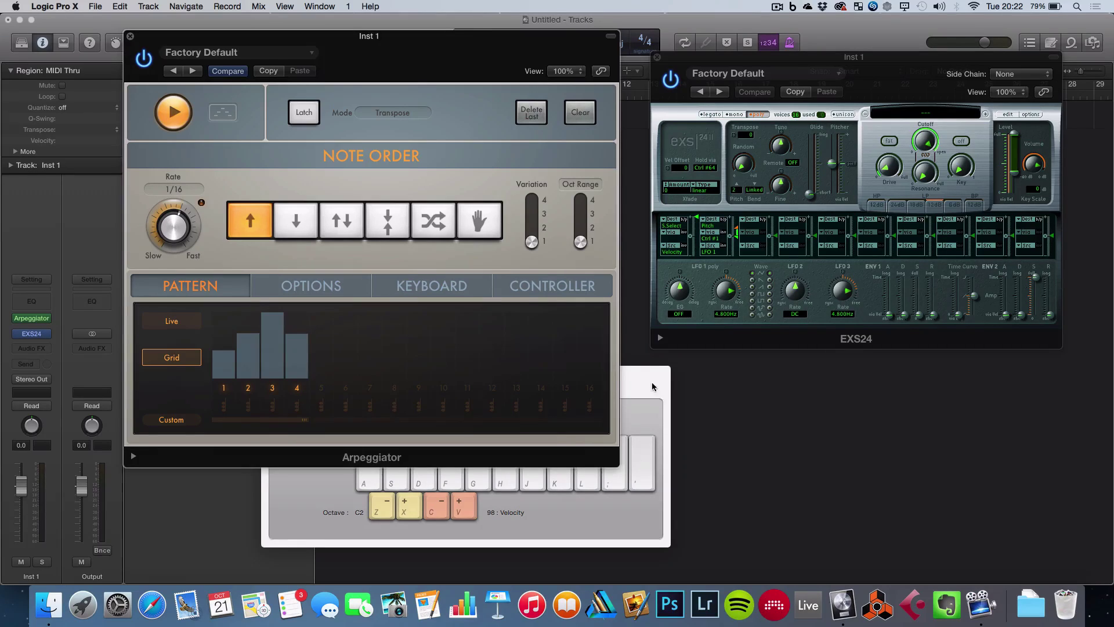
Step: Place the Musical Typing keyboard below the EXS24 window and load the 2-Step Remix electronic drum kit into EXS24
left_click_drag(652, 386, 1039, 385)
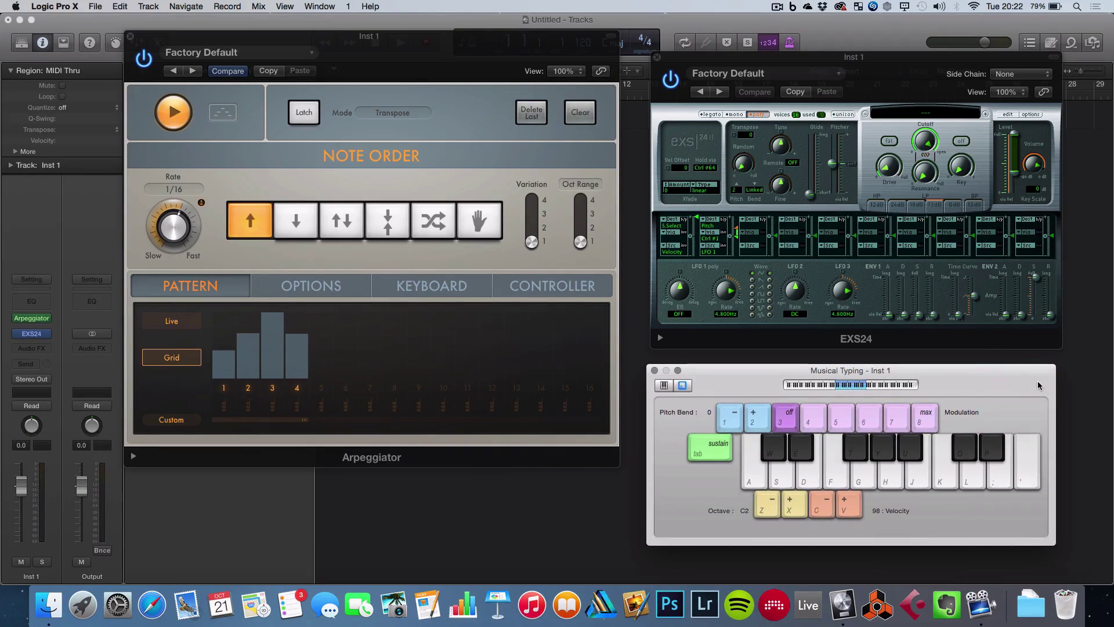
key("f")
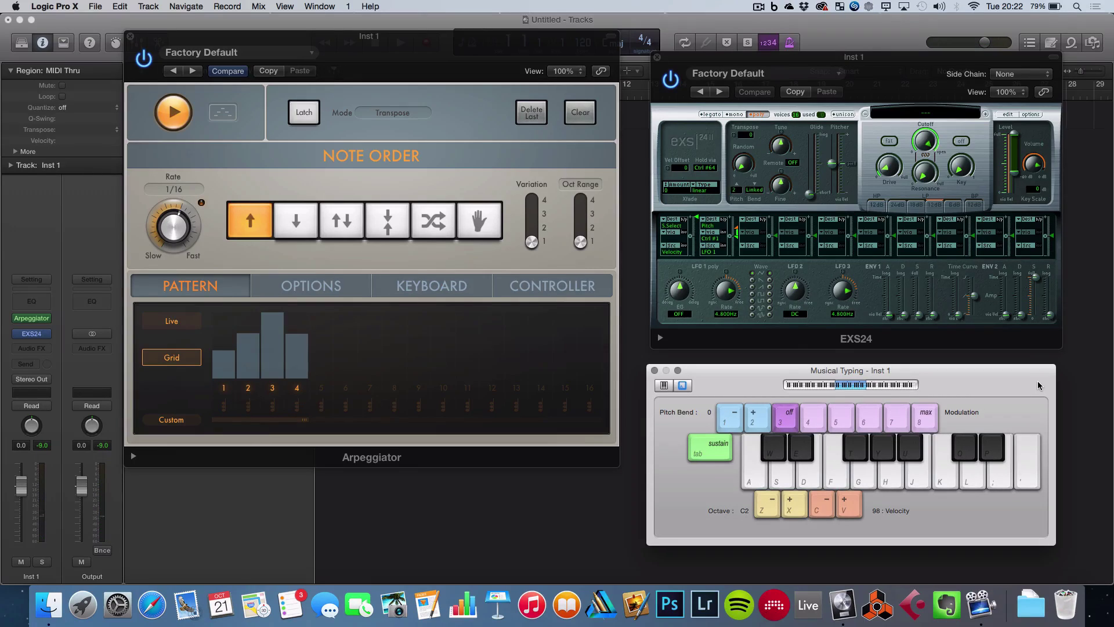
left_click(903, 121)
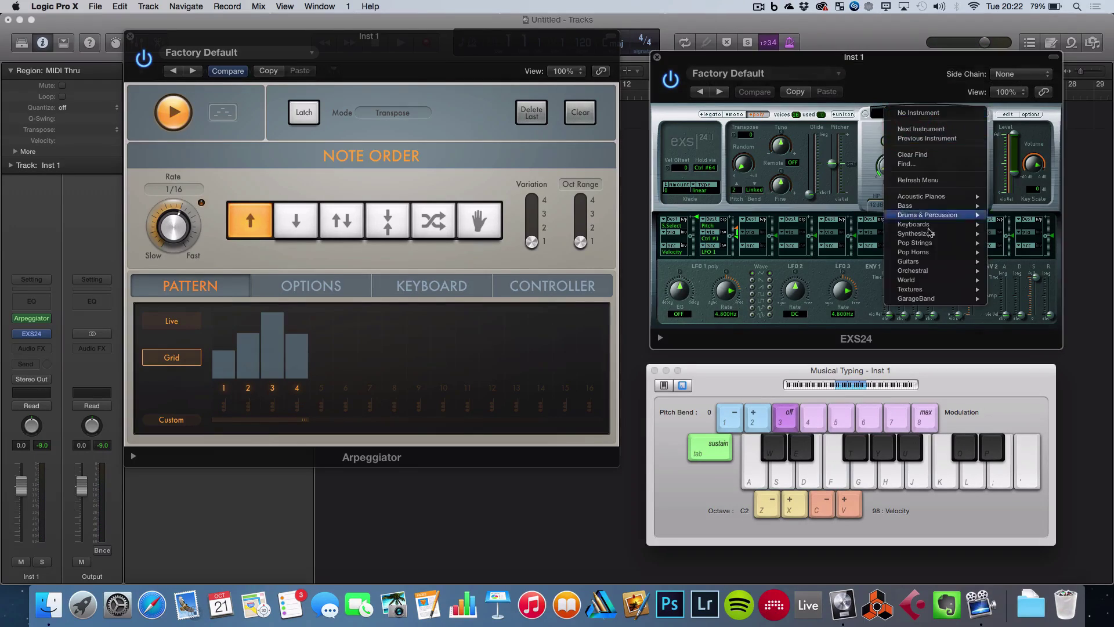
mouse_move(937, 219)
mouse_move(1034, 228)
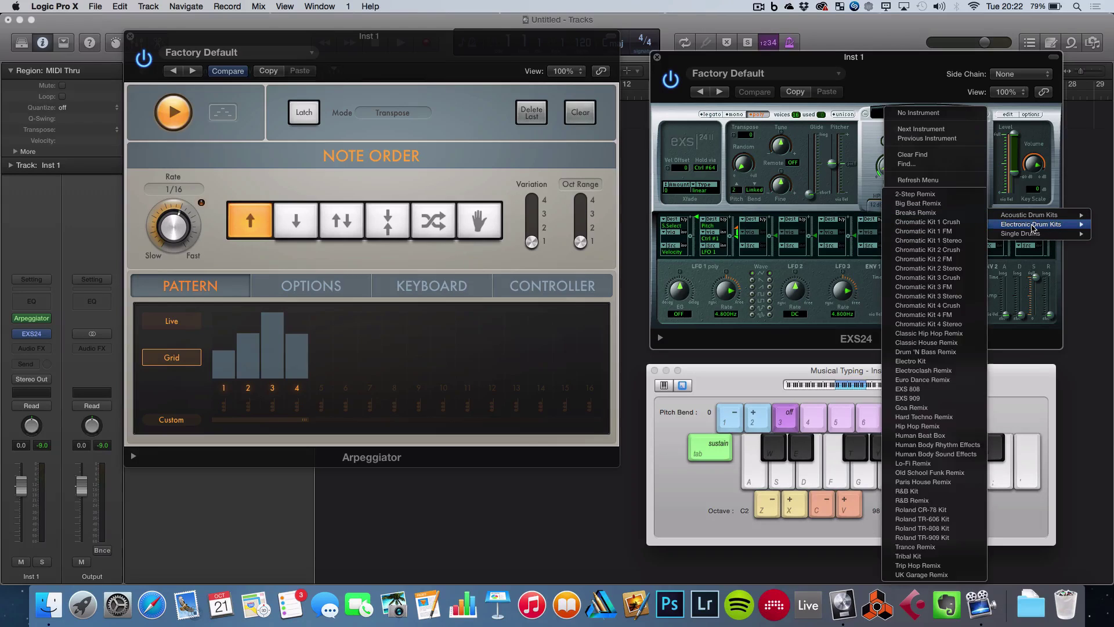
left_click(924, 197)
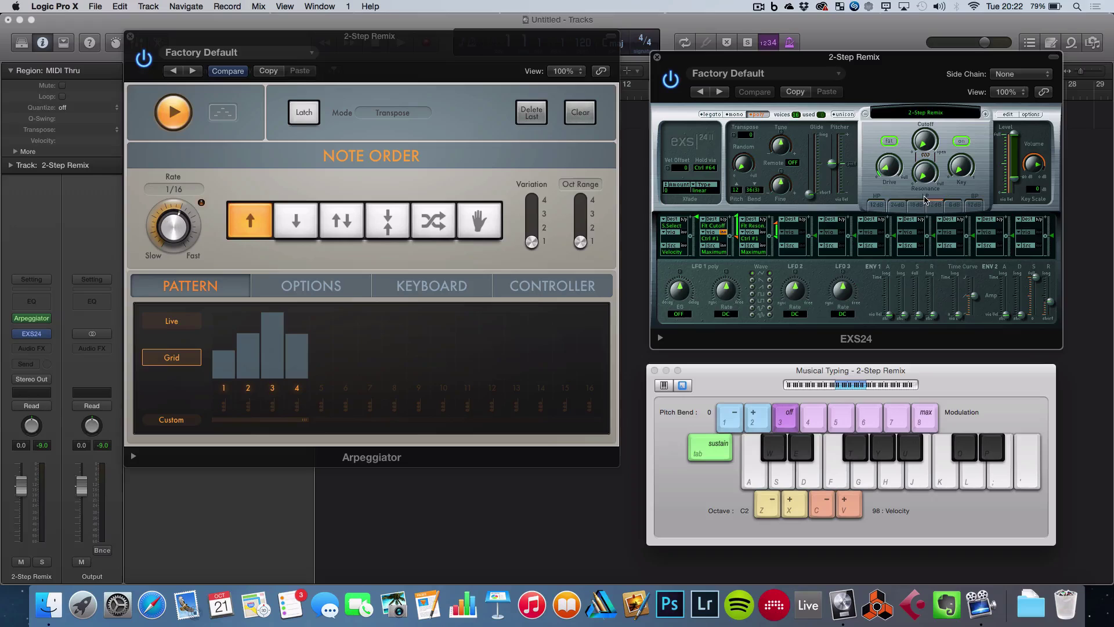
Step: Audition the arpeggiated drum kit by playing F several times and S on the Musical Typing keyboard
key("f")
key("f")
key("f")
key("f")
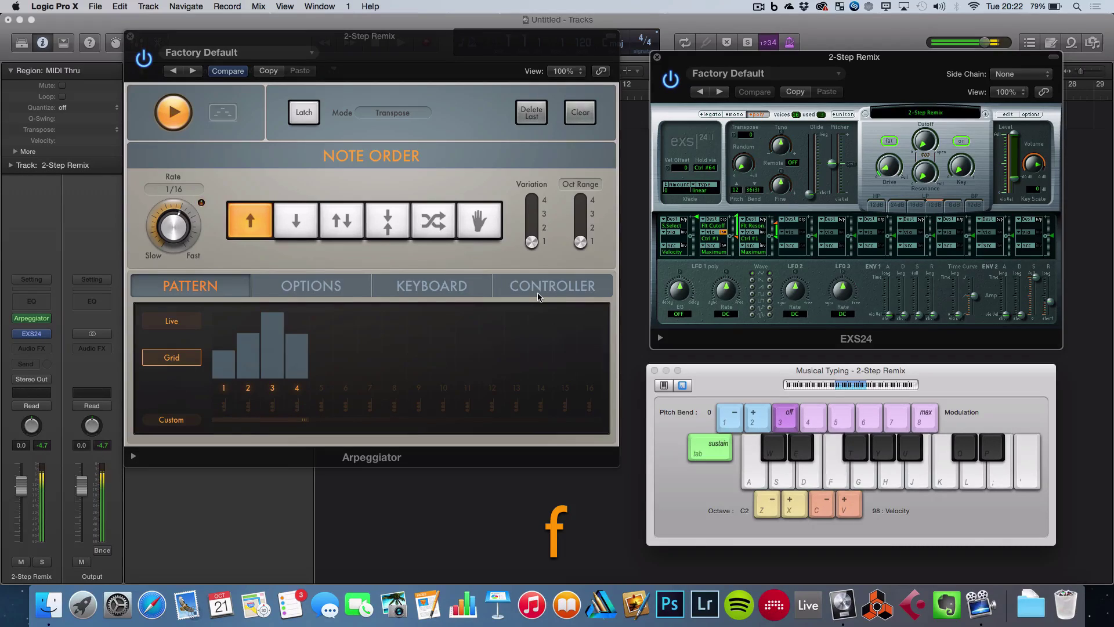
key("f")
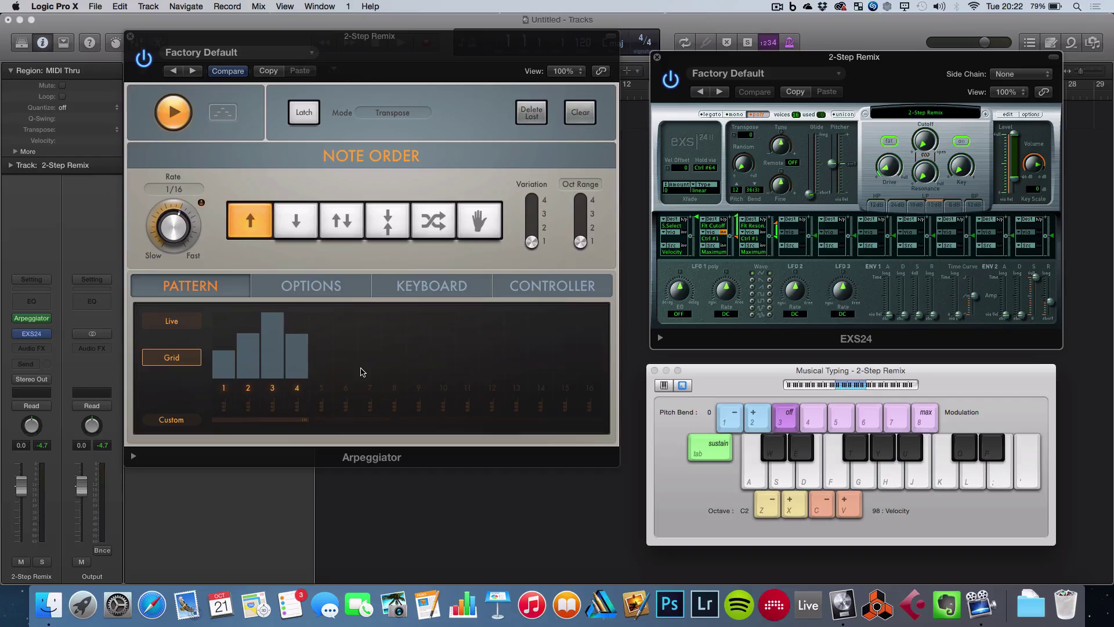
key("s")
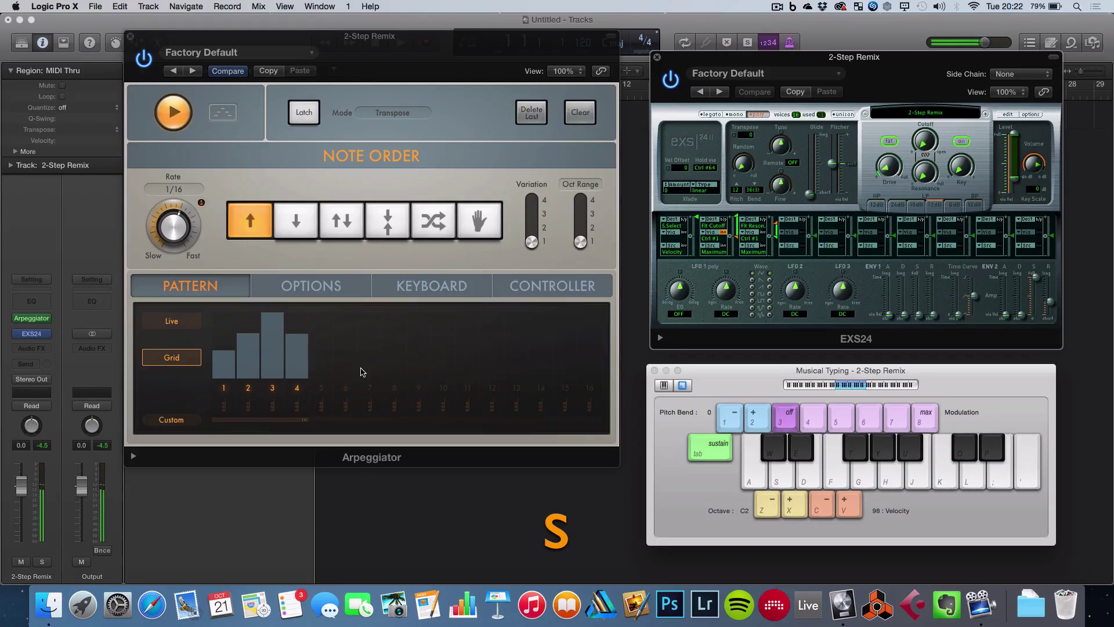
Step: Set the arpeggiator's swing to 65% while auditioning drum sounds
left_click(324, 292)
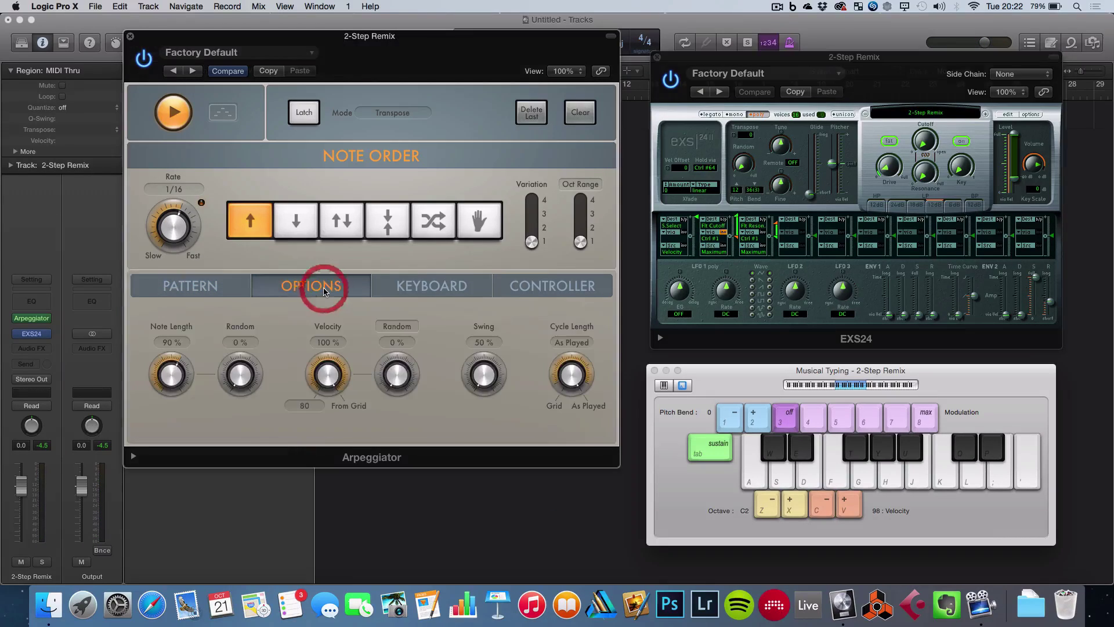
key("s")
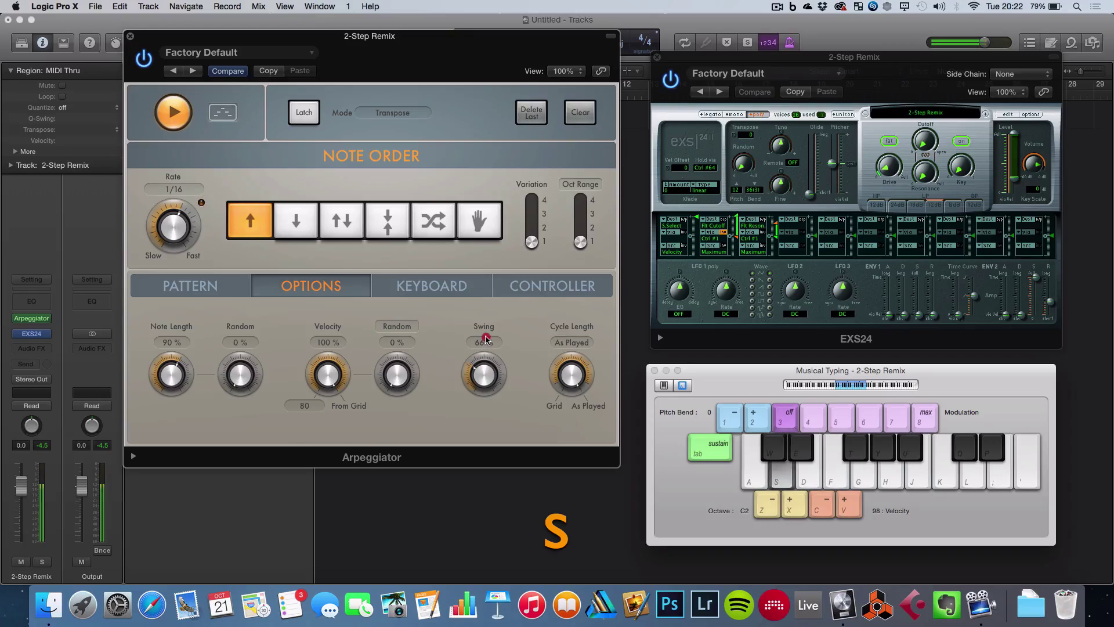
key("f")
key("g")
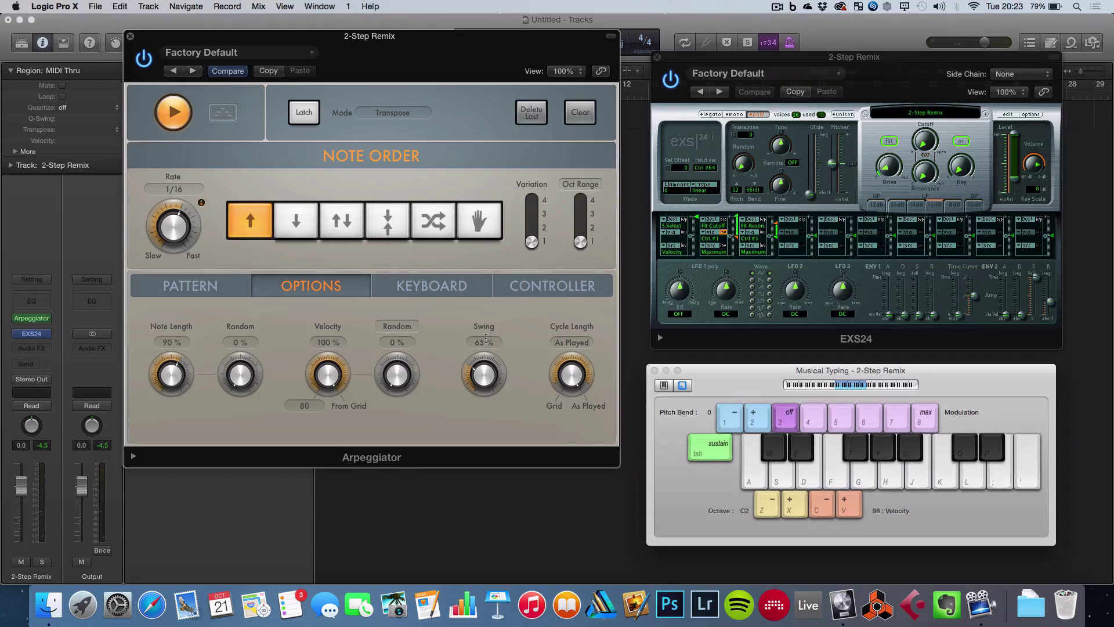
Step: Audition the swung arpeggio on other drum sounds using H, U, Y, J, K and T of Musical Typing
key("h")
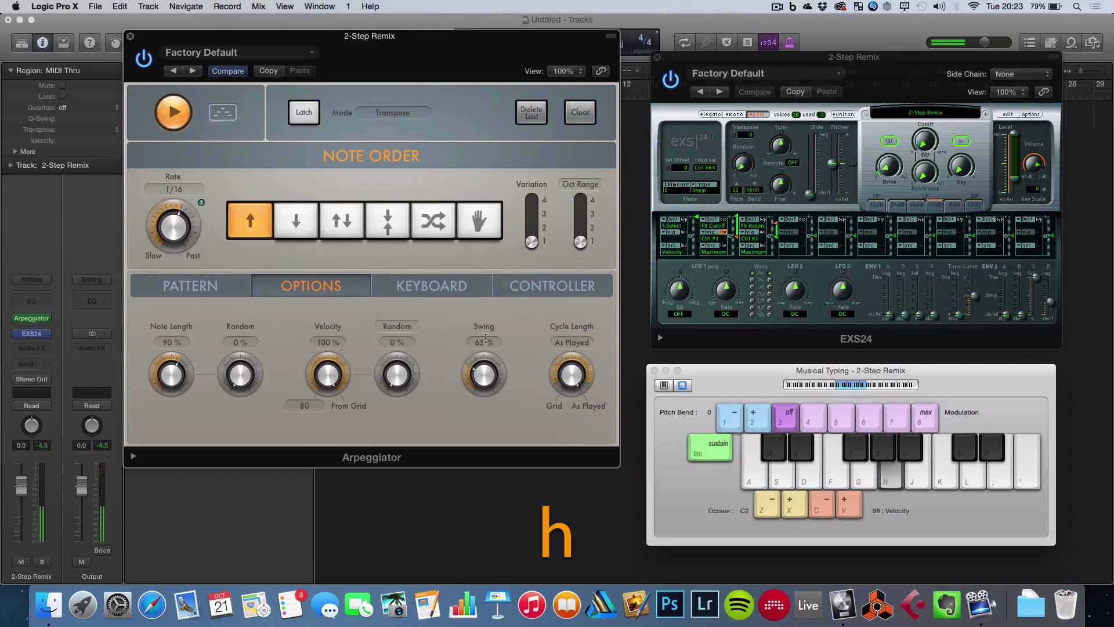
key("u")
key("y")
key("j")
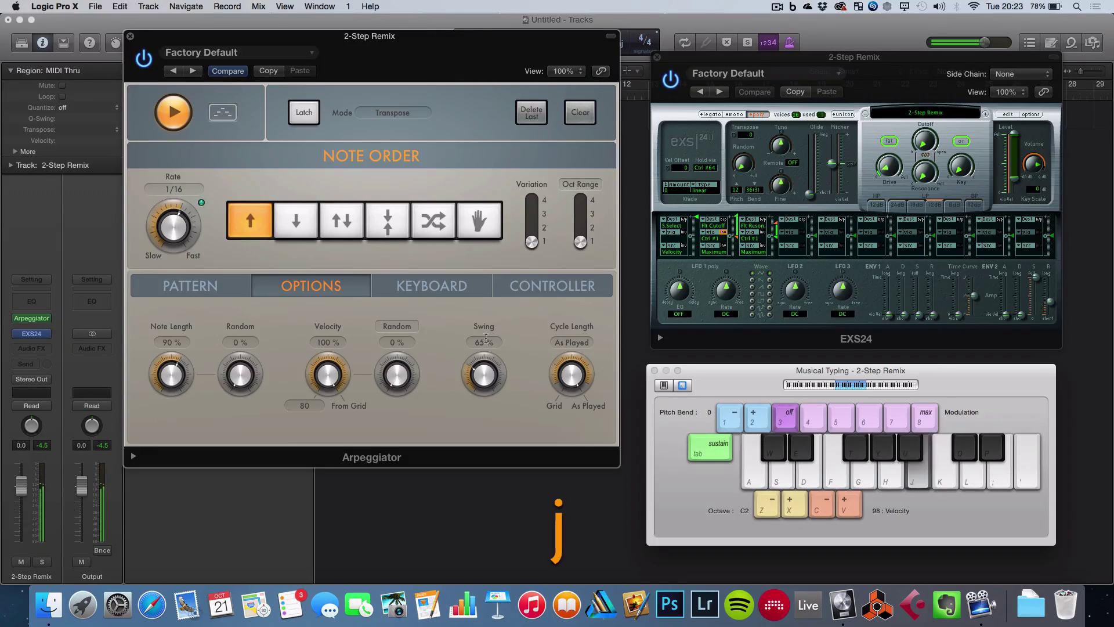
key("k")
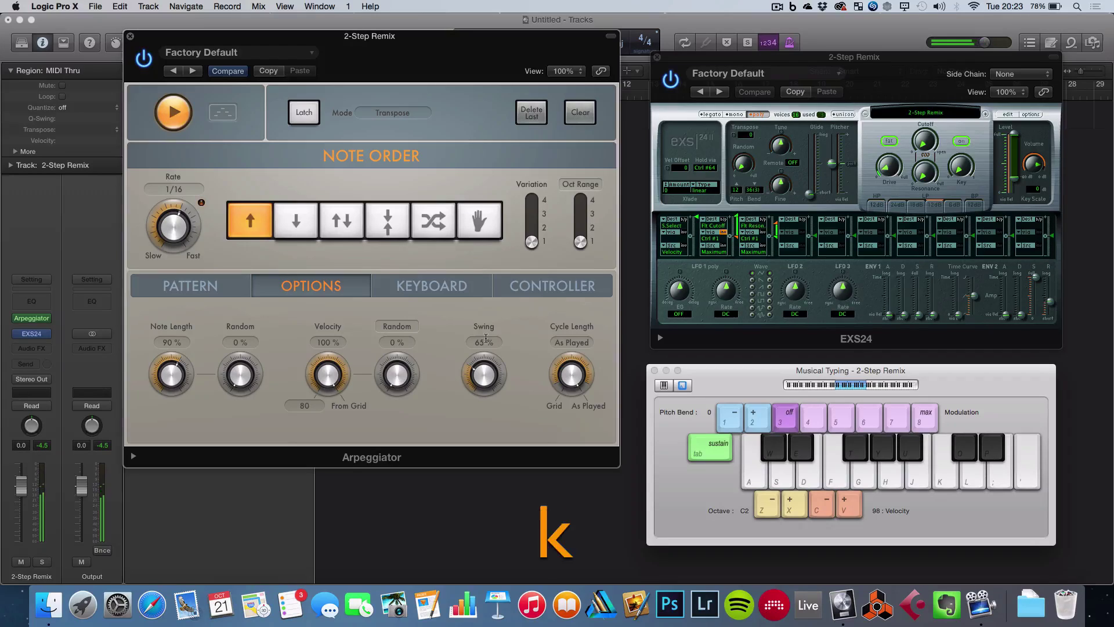
key("t")
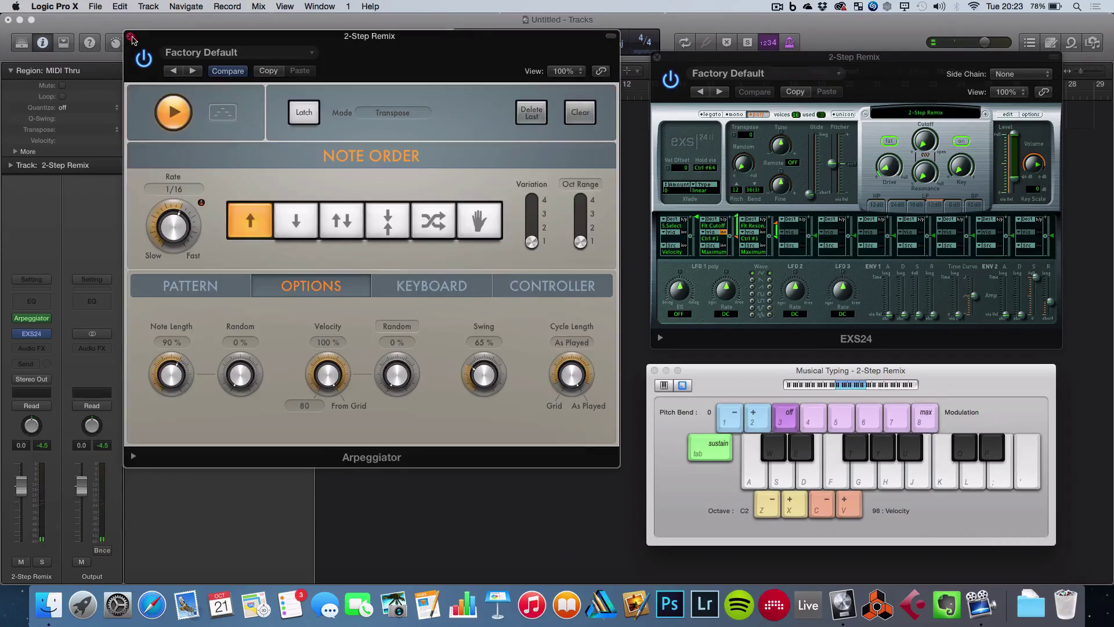
Step: Close both plug-in windows, enable the four-bar cycle range from bar 1 and set the default region quantize to 1/8 Note
left_click(130, 36)
left_click(657, 58)
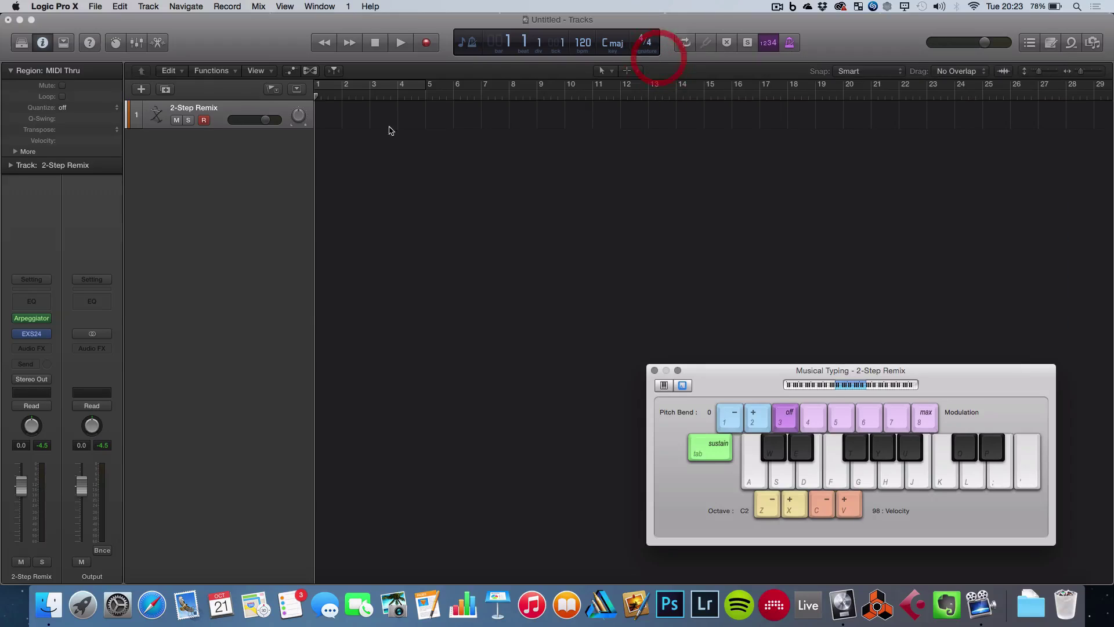
left_click(372, 90)
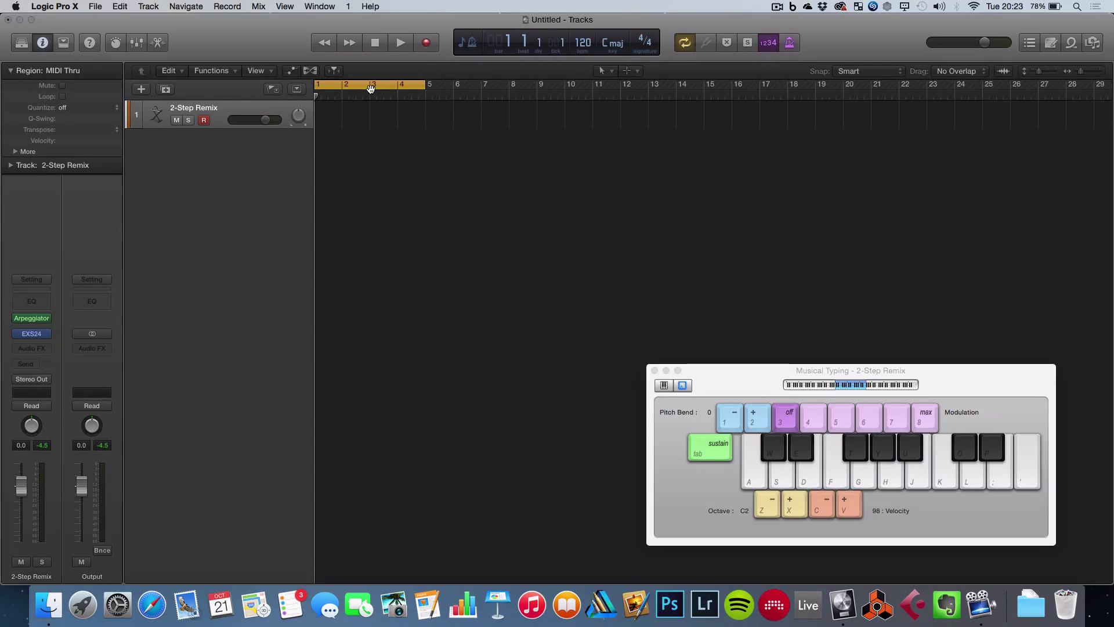
left_click(85, 108)
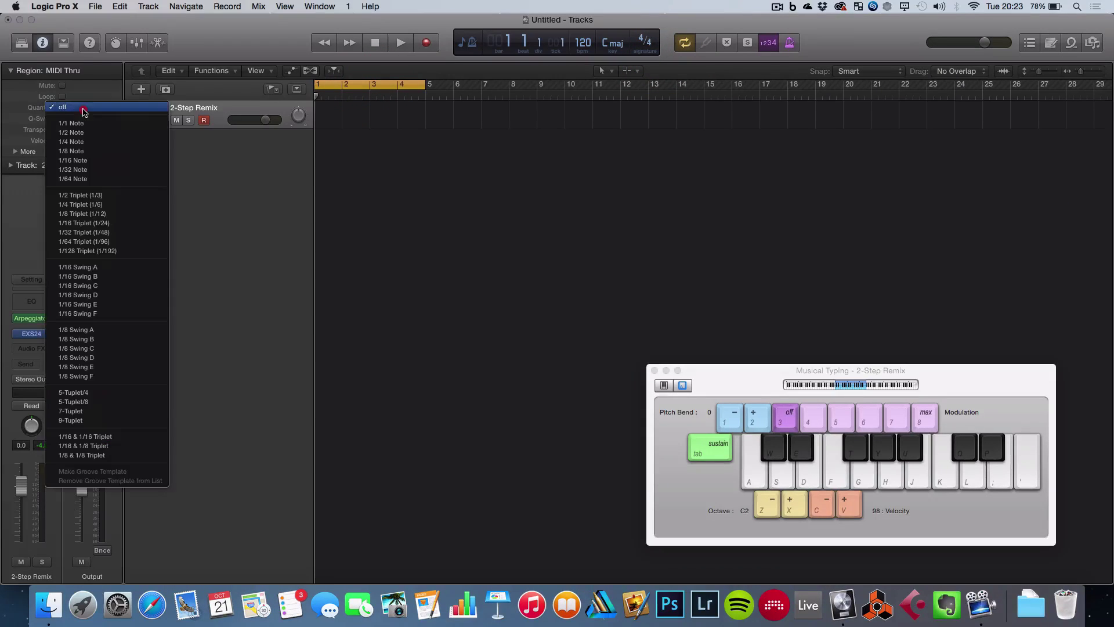
left_click(97, 152)
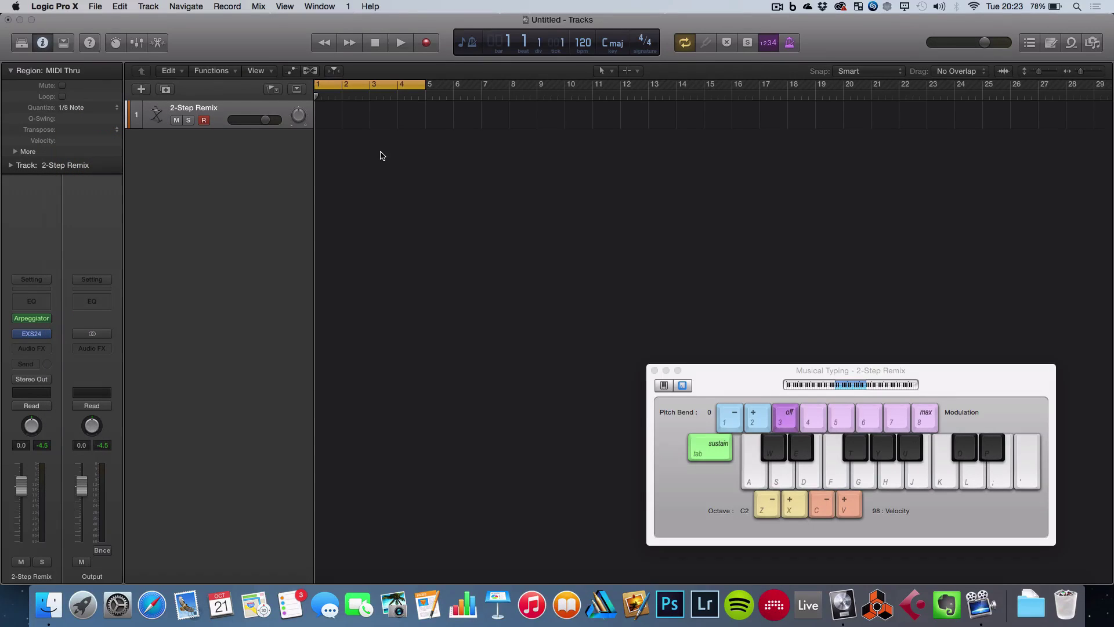
Step: Record a four-bar arpeggiated drum part on the 2-Step Remix track using the T note
left_click(428, 44)
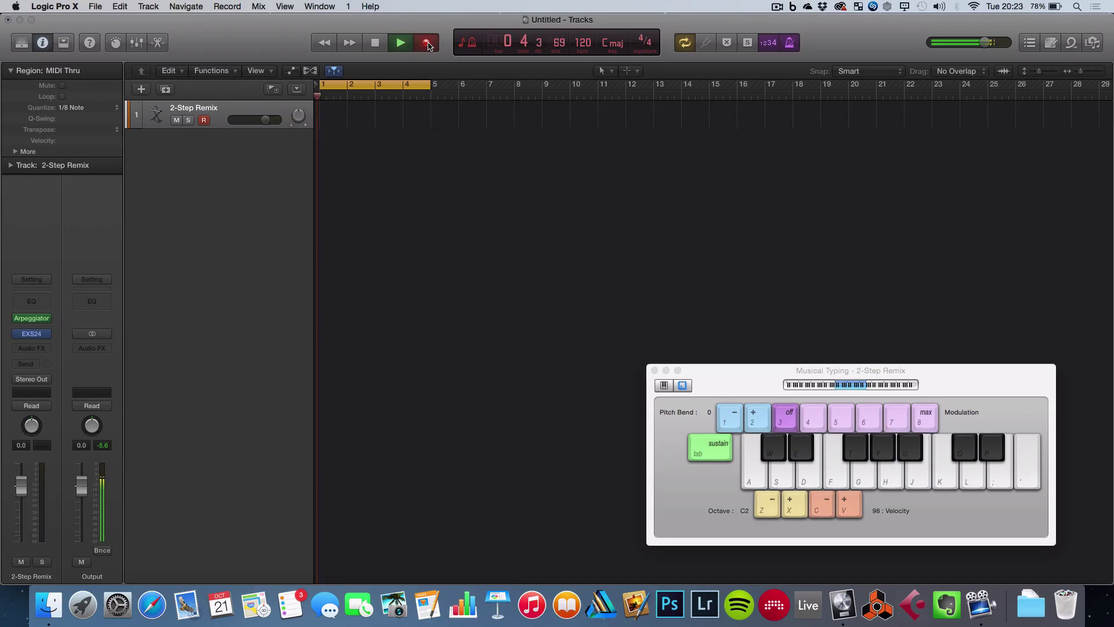
key("t")
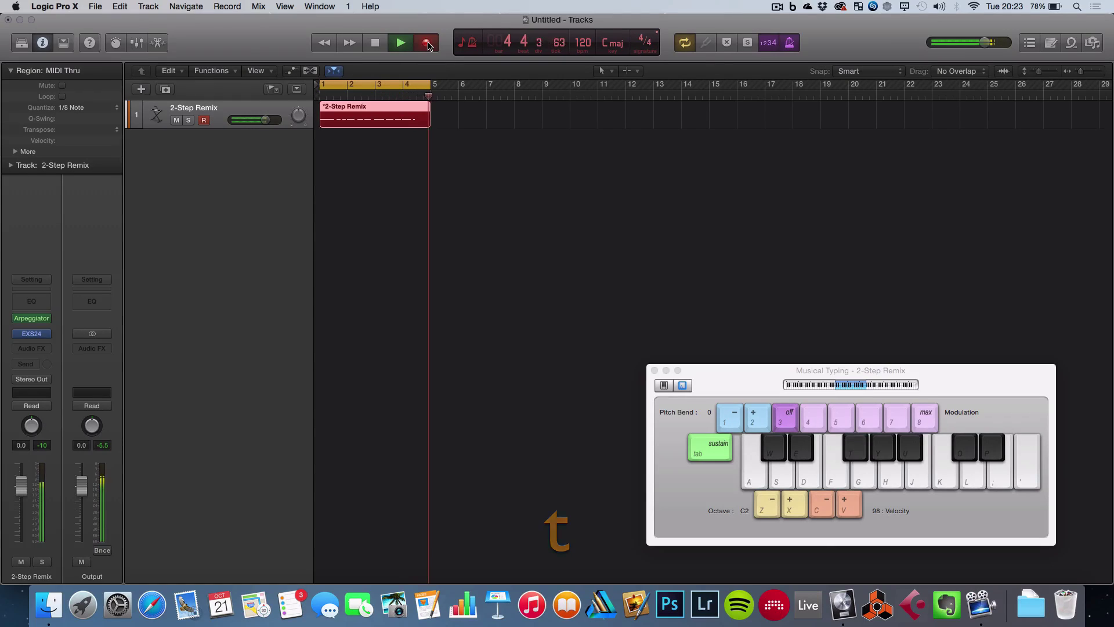
left_click(427, 44)
Step: Play back the recorded region and slightly lower the velocities of steps 1, 2 and 4 in the arpeggiator's grid pattern
left_click(404, 44)
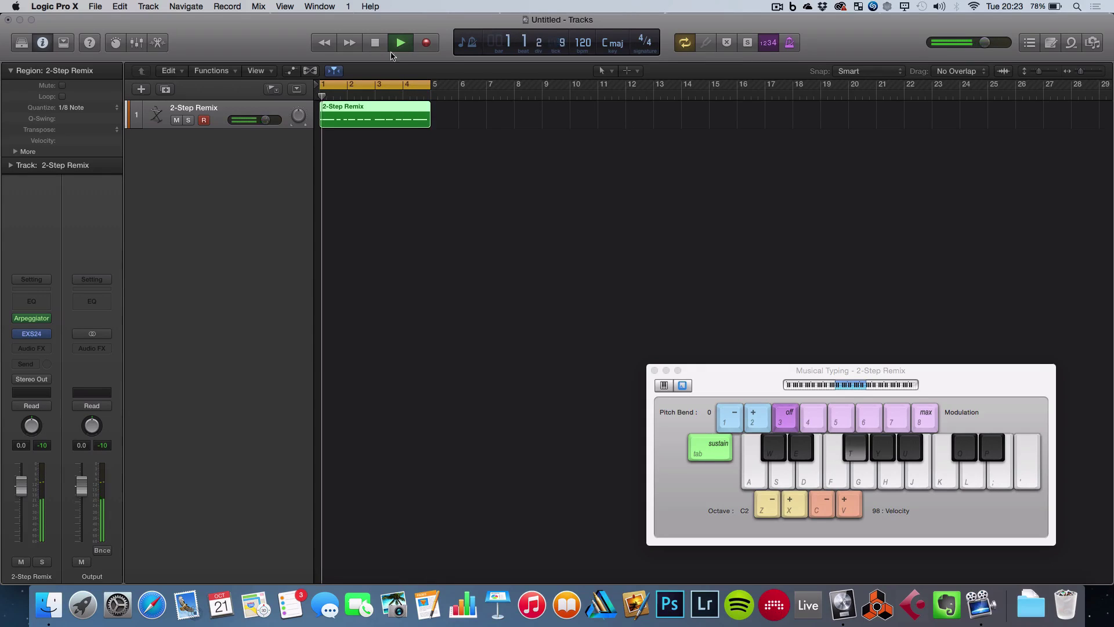
left_click(34, 318)
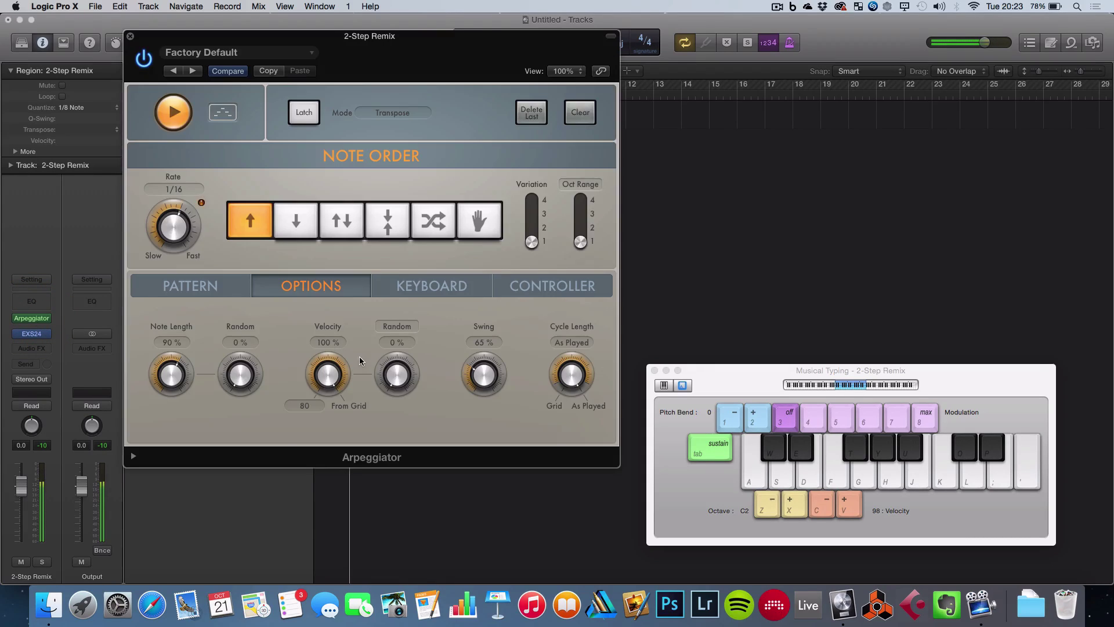
left_click(213, 290)
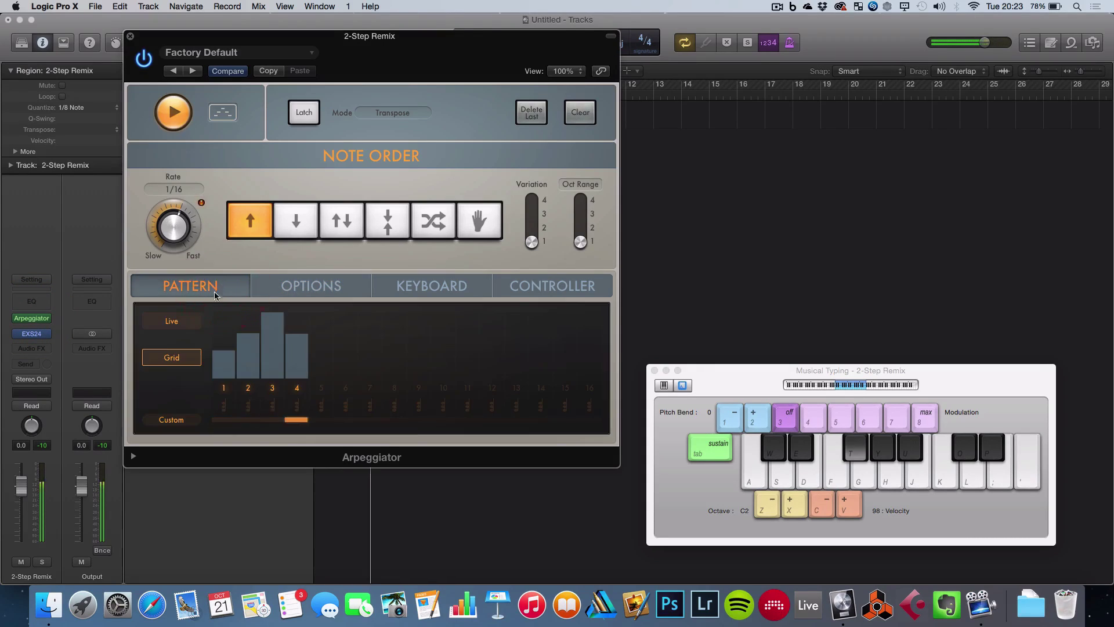
left_click(224, 357)
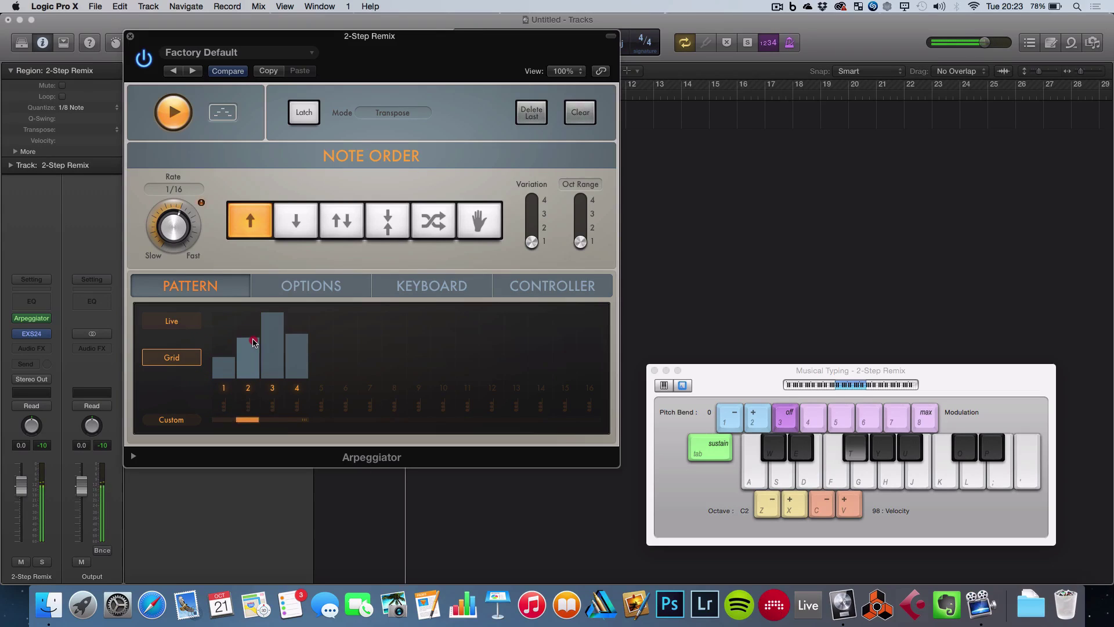
left_click(252, 339)
left_click(293, 342)
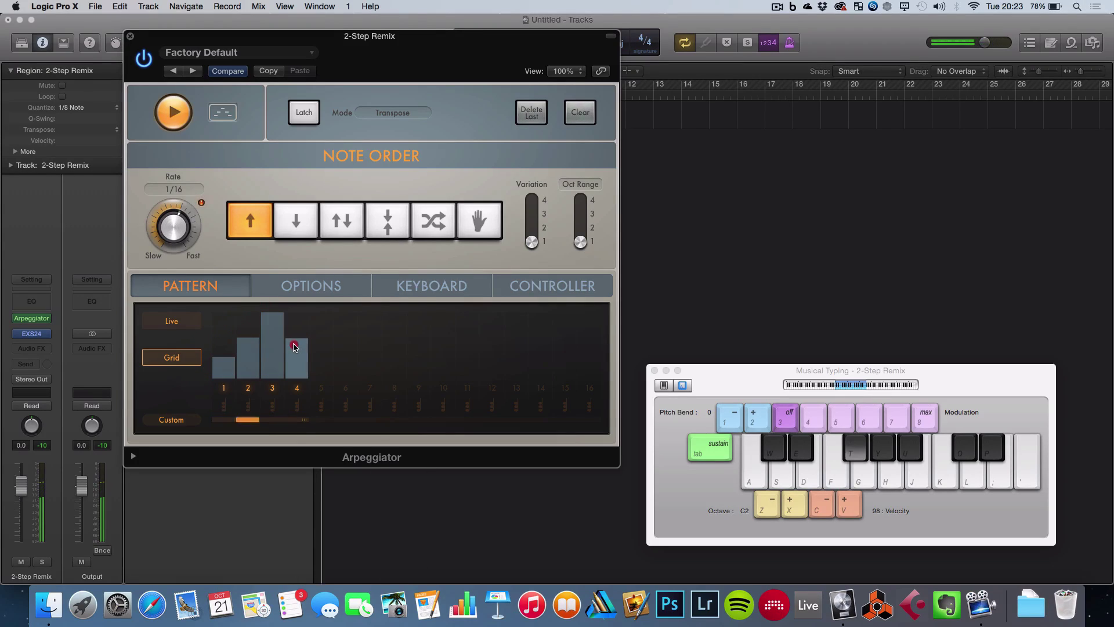
left_click(294, 348)
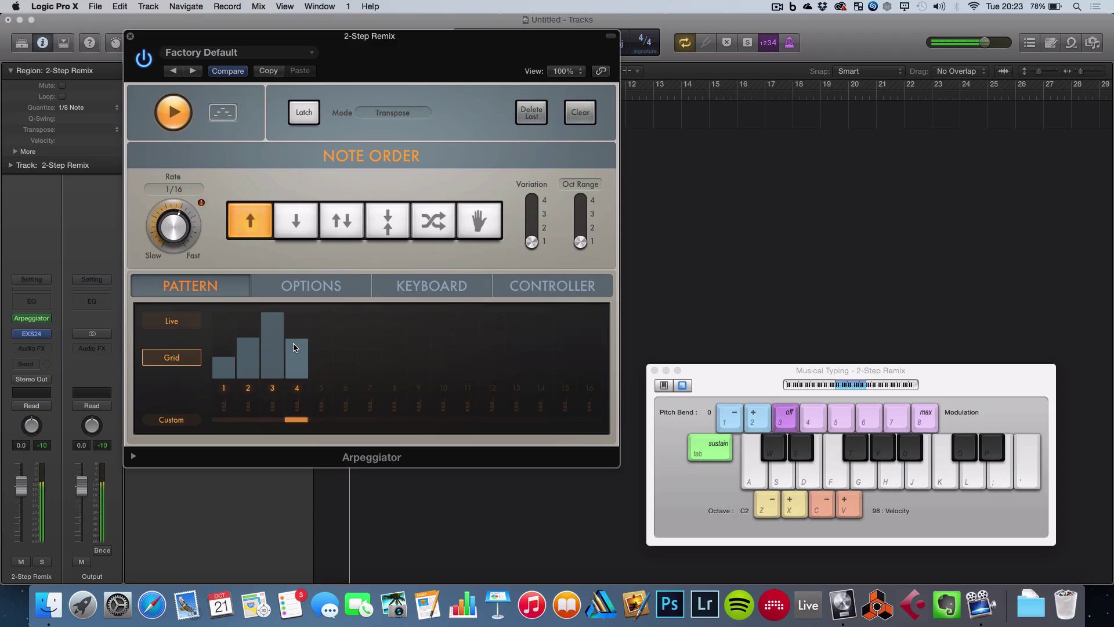
Step: Lower the bottom of the EXS24's Level via Velocity range to its minimum, then close the Arpeggiator window and stop playback
left_click(344, 283)
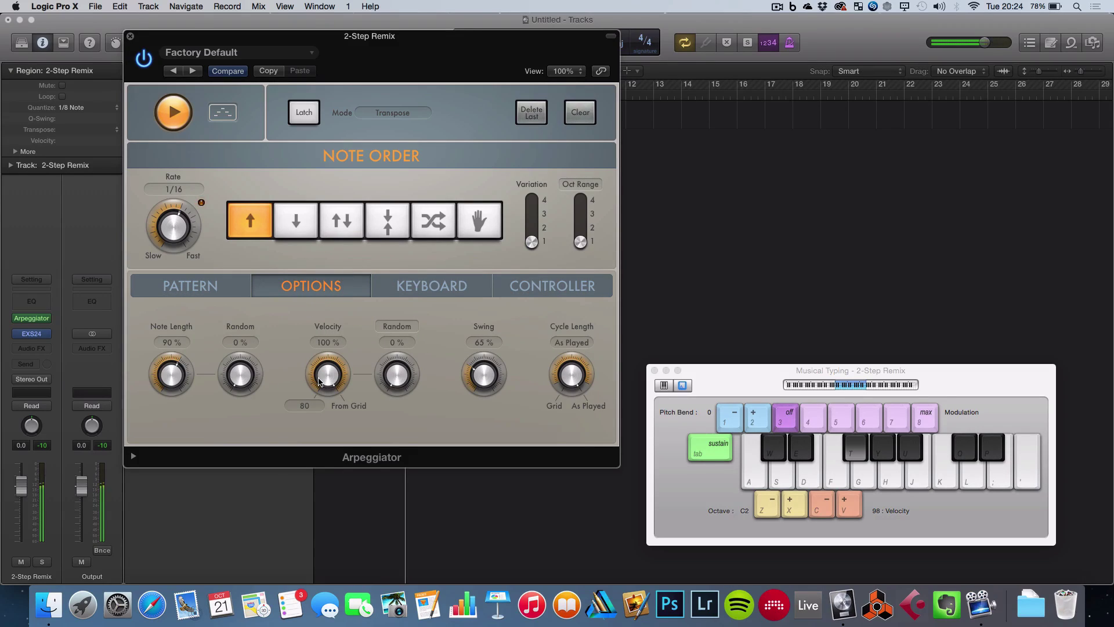
mouse_move(39, 337)
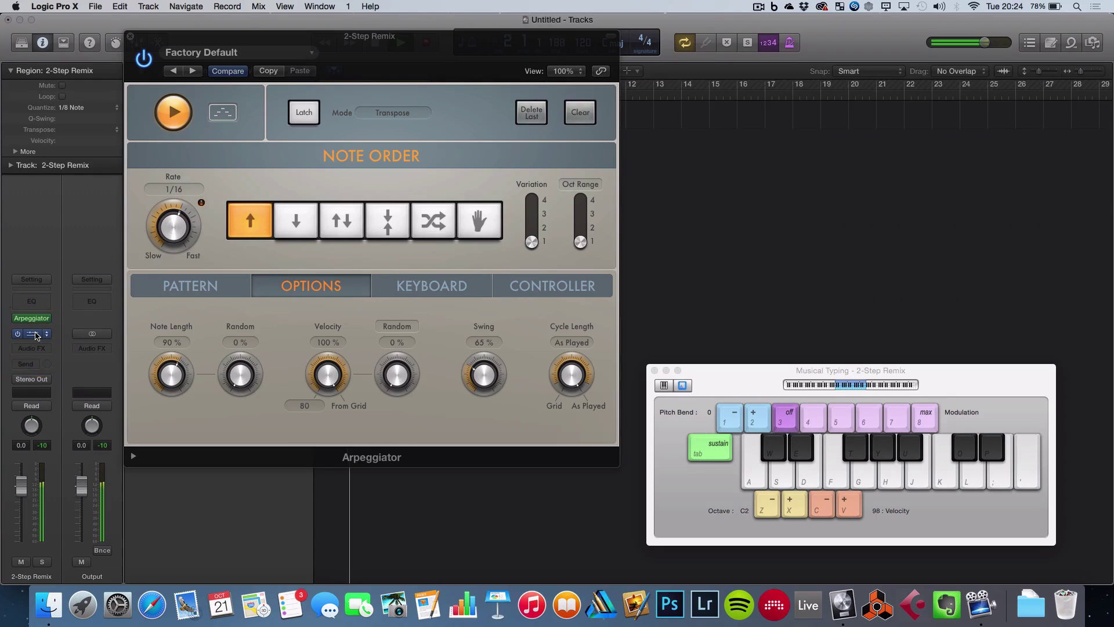
left_click(36, 335)
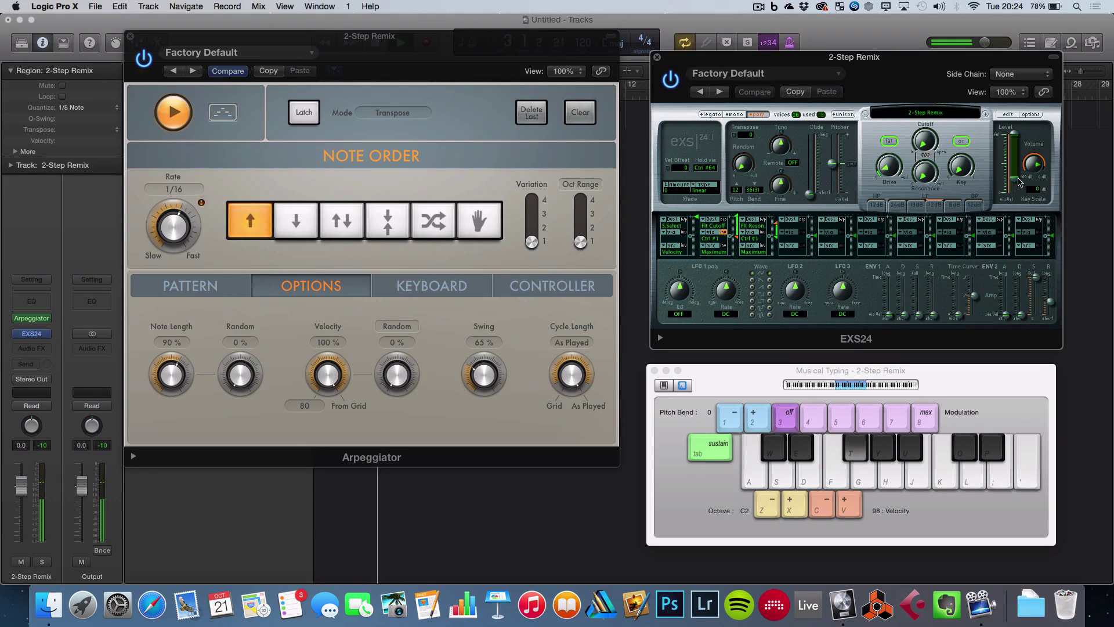
mouse_move(1016, 181)
left_mouse_down()
mouse_move(1017, 142)
mouse_move(1016, 199)
left_mouse_up()
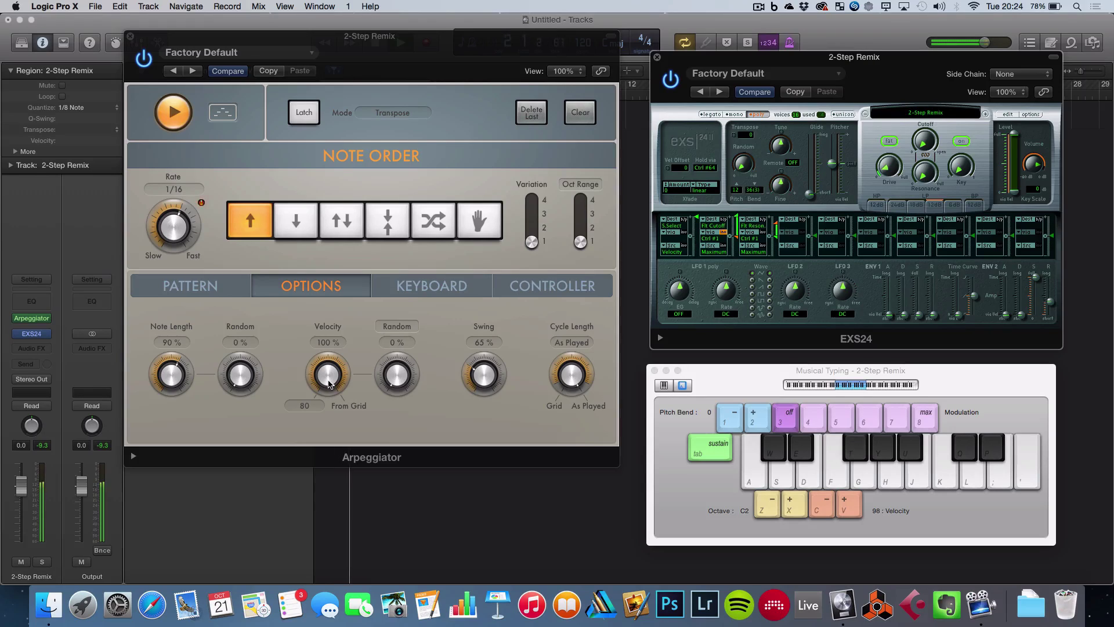
left_click(219, 286)
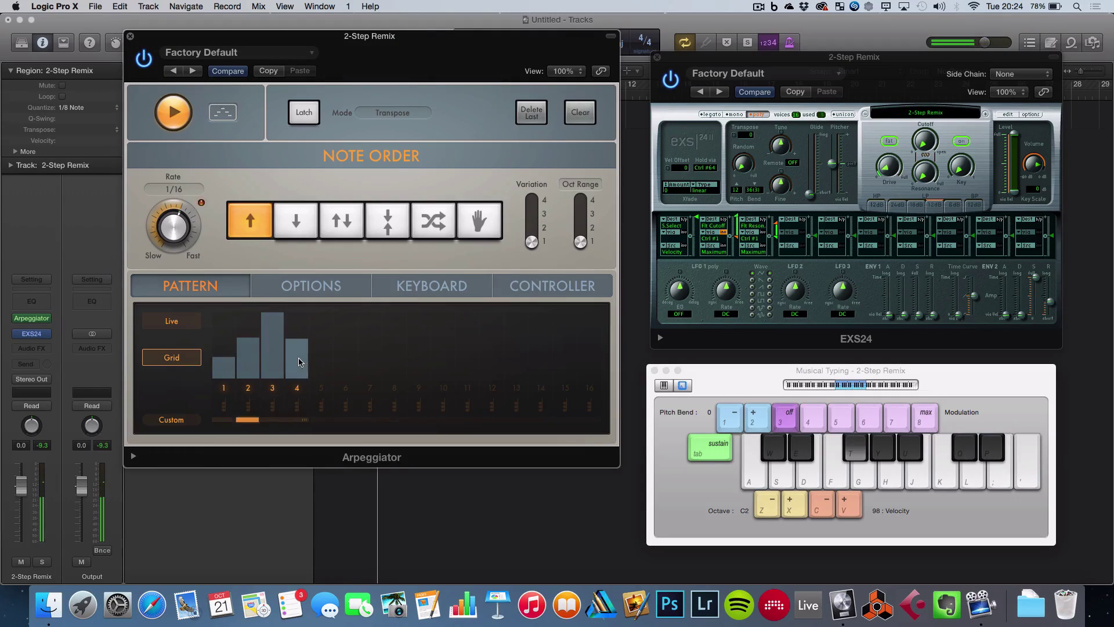
left_click(128, 36)
key("space")
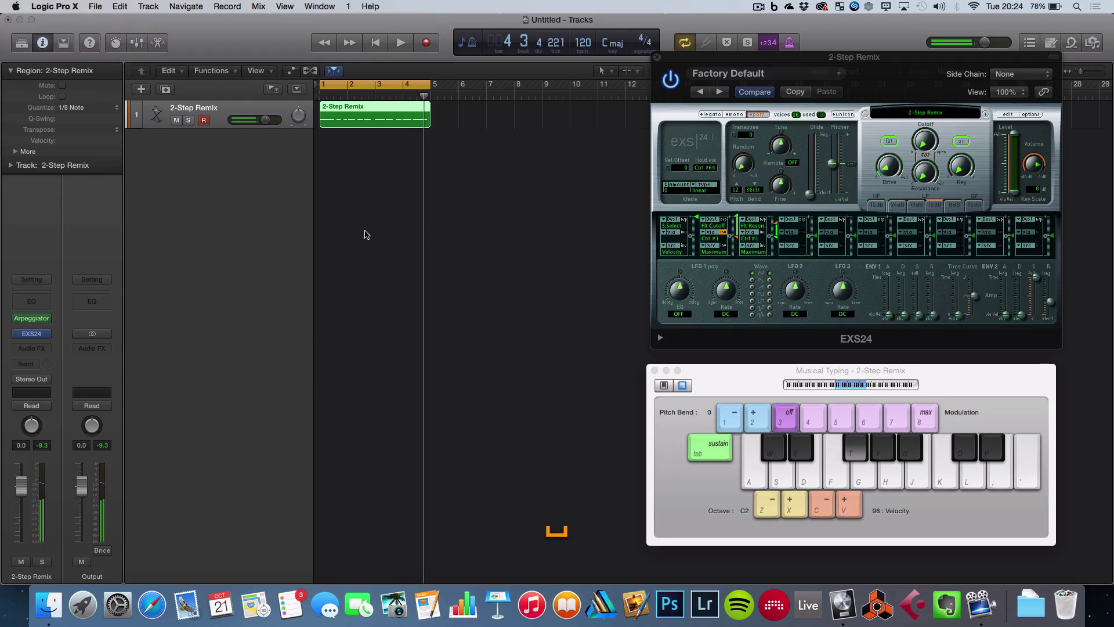
Step: Rename both the 2-Step Remix track and its recorded region to Tambourine
double_click(226, 113)
type("Tambourine")
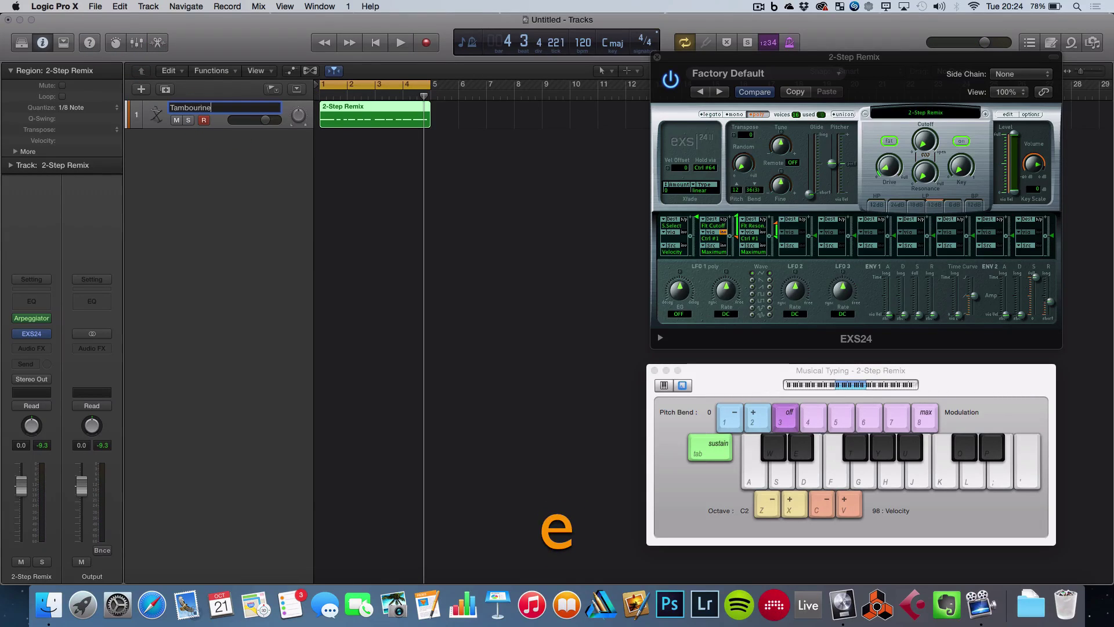
key("Return")
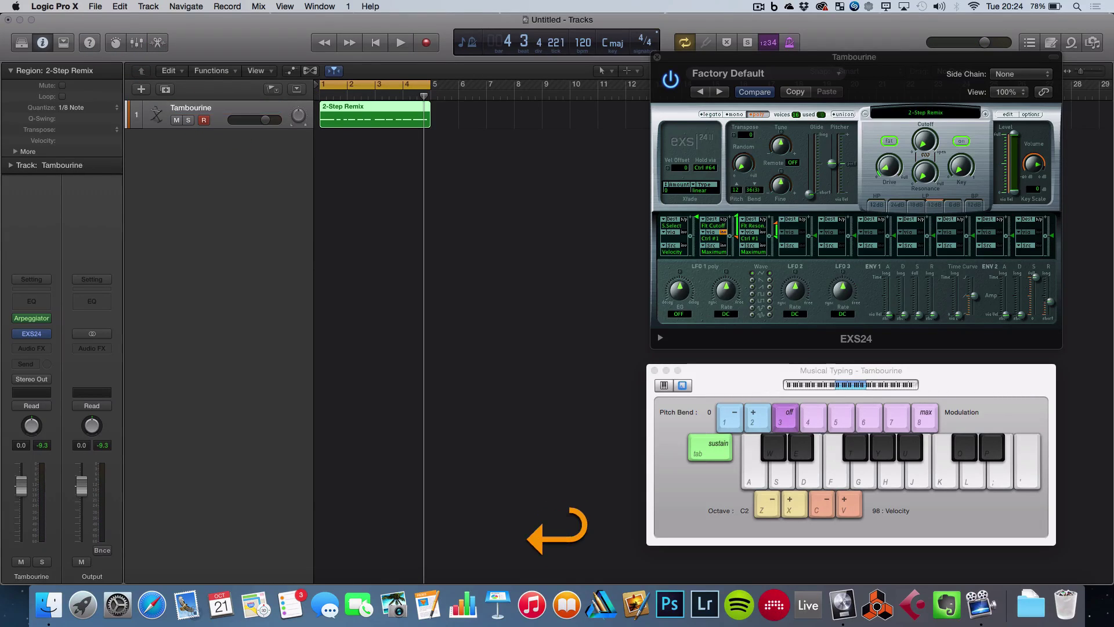
double_click(348, 108)
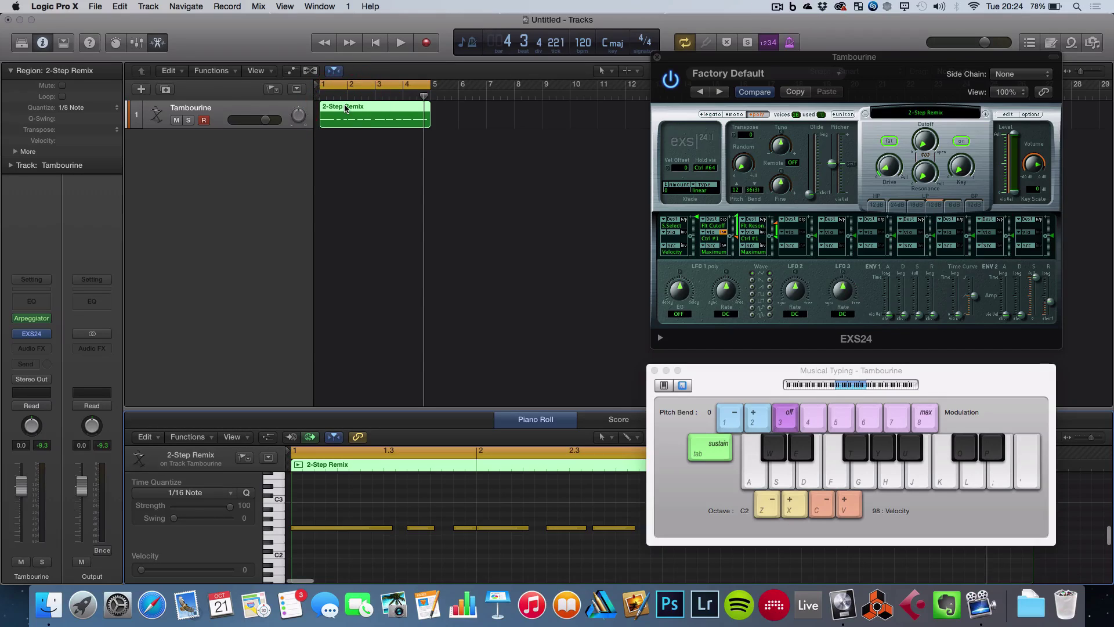
double_click(67, 71)
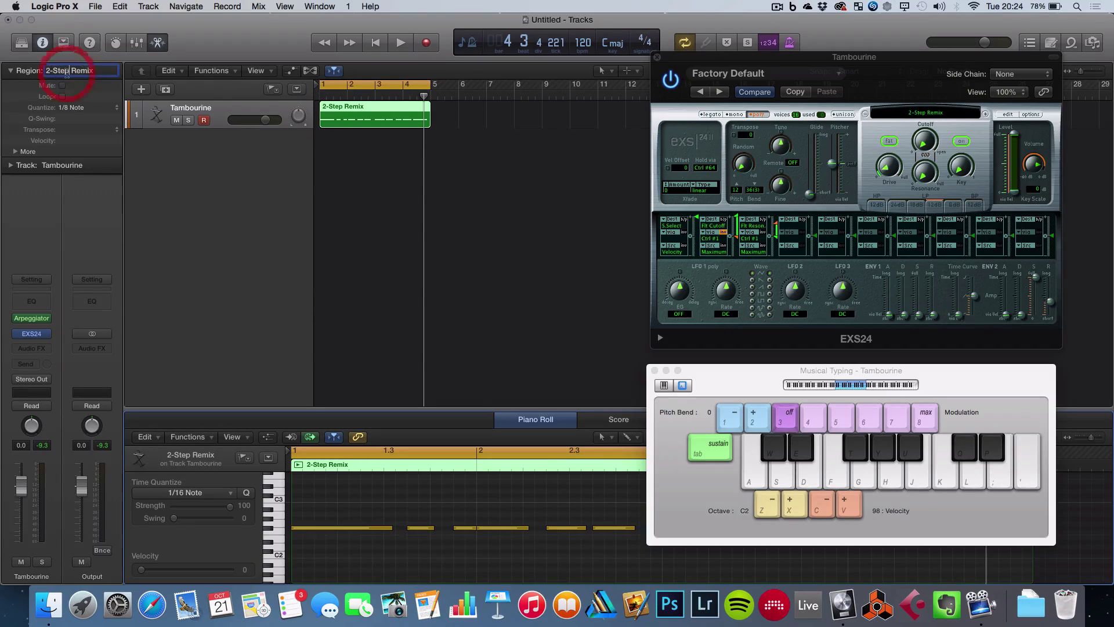
type("Tam")
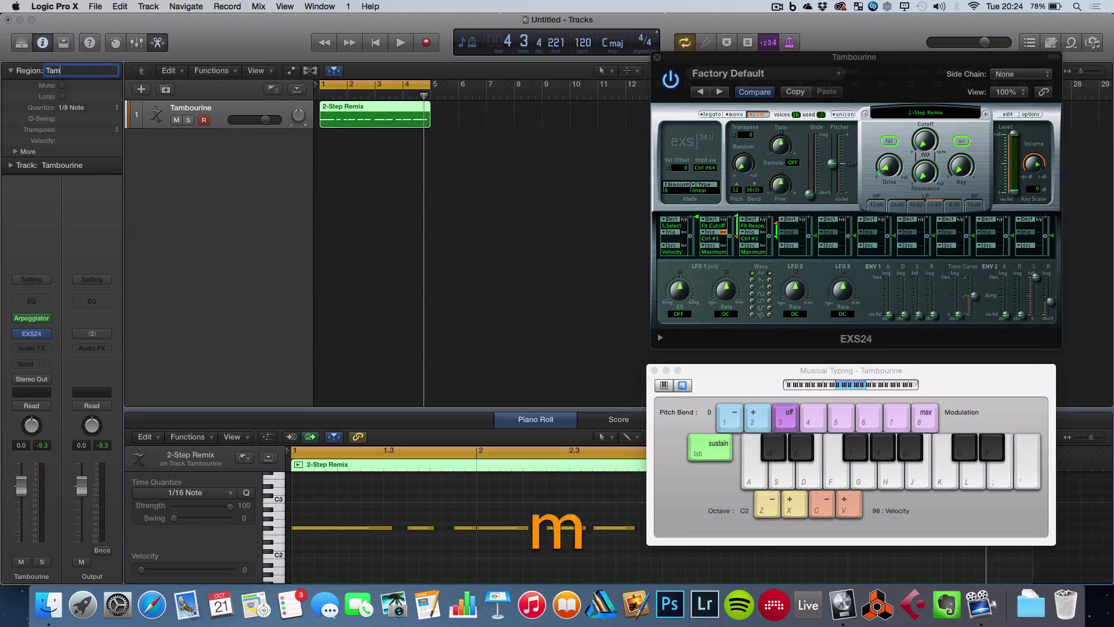
type("bourine")
key("Return")
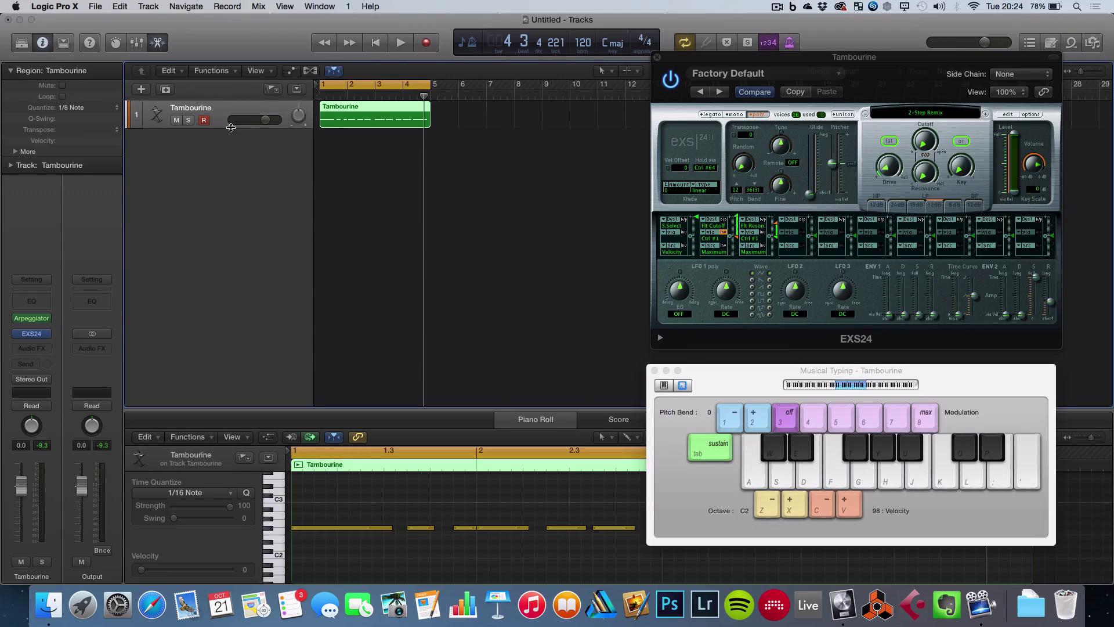
Step: Add a new track with duplicate settings of the Tambourine track and raise the Musical Typing octave to C3
left_click(169, 70)
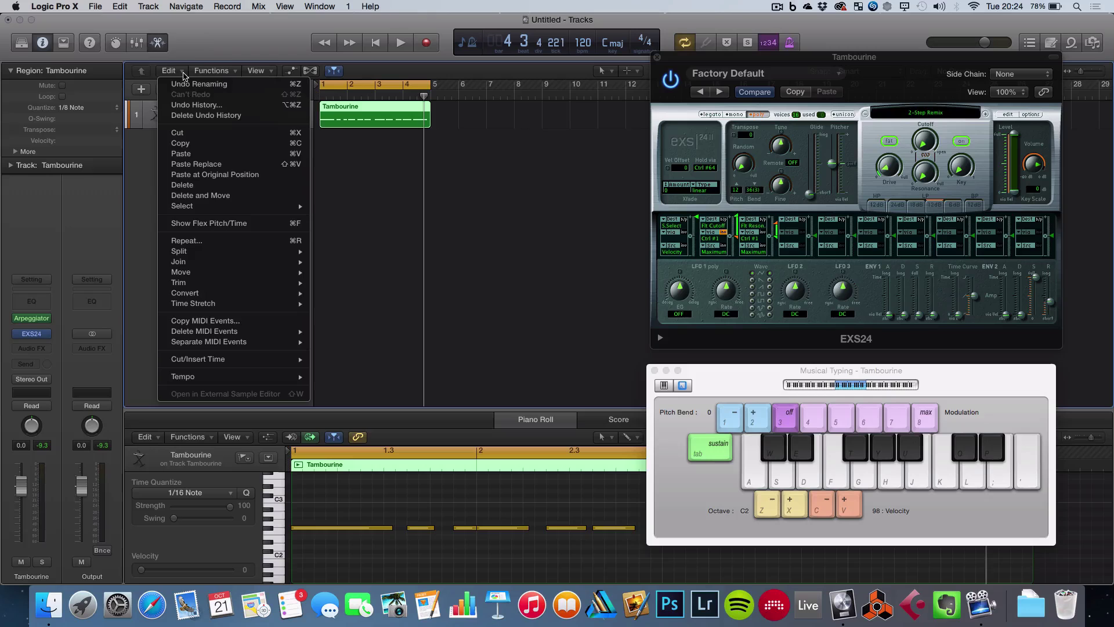
left_click(180, 69)
left_click(211, 71)
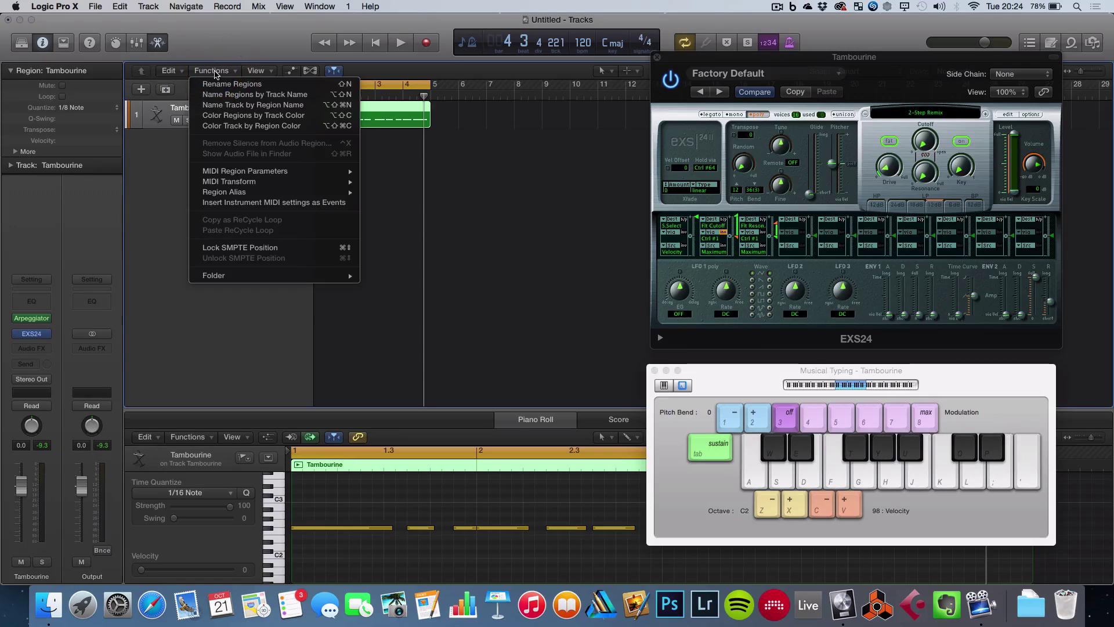
left_click(214, 47)
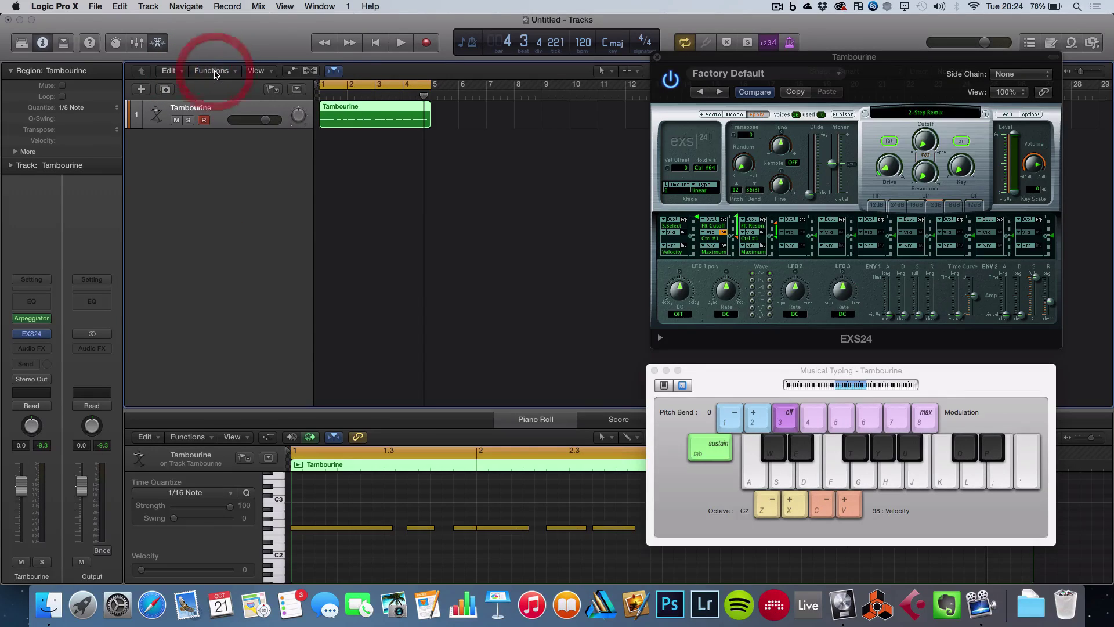
left_click(164, 90)
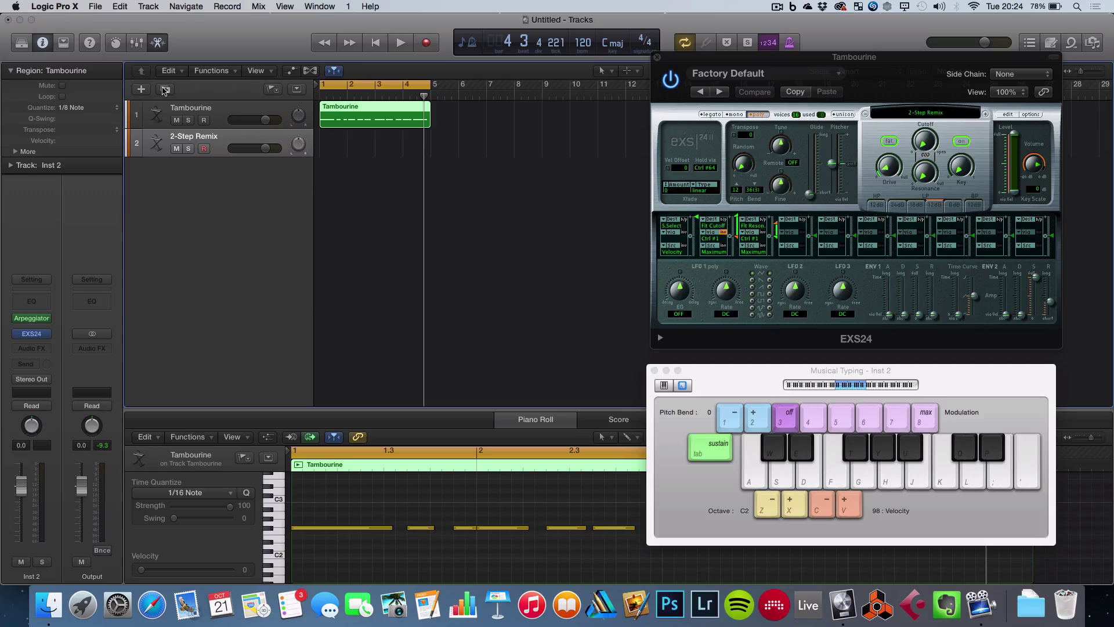
key("x")
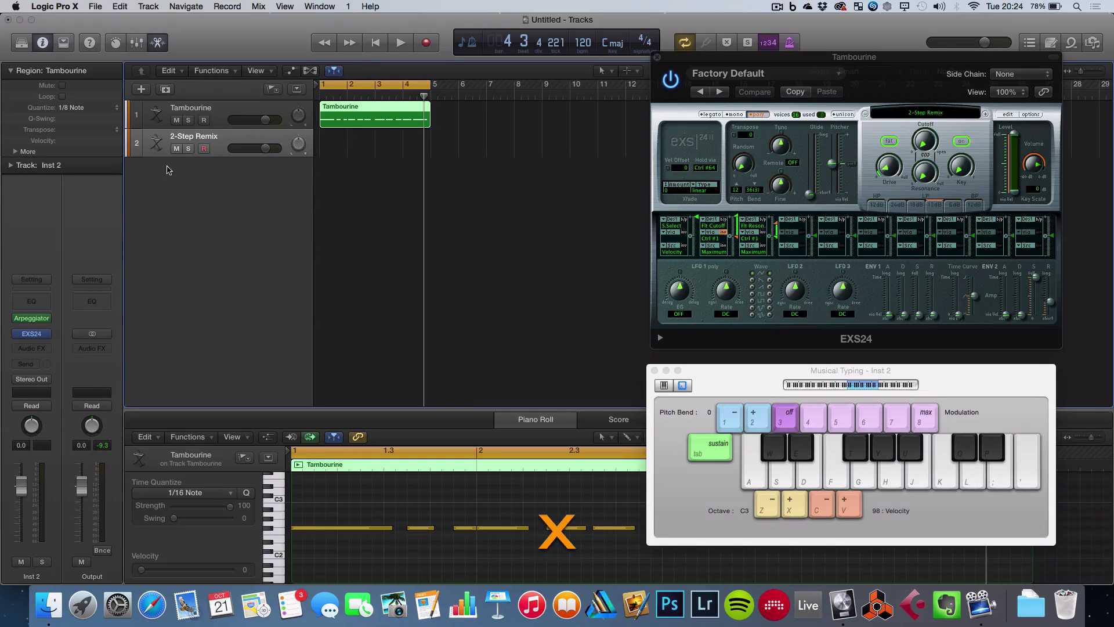
Step: With Musical Typing closed, mute the new 2-Step Remix track and show the Mixer below the tracks
left_click(361, 314)
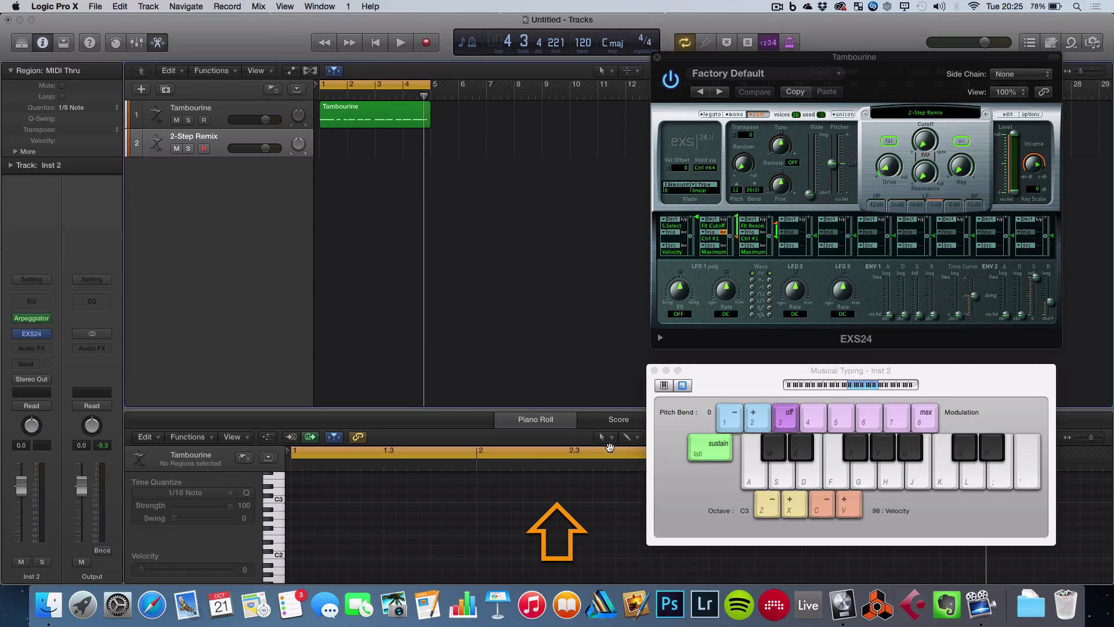
left_click(655, 371)
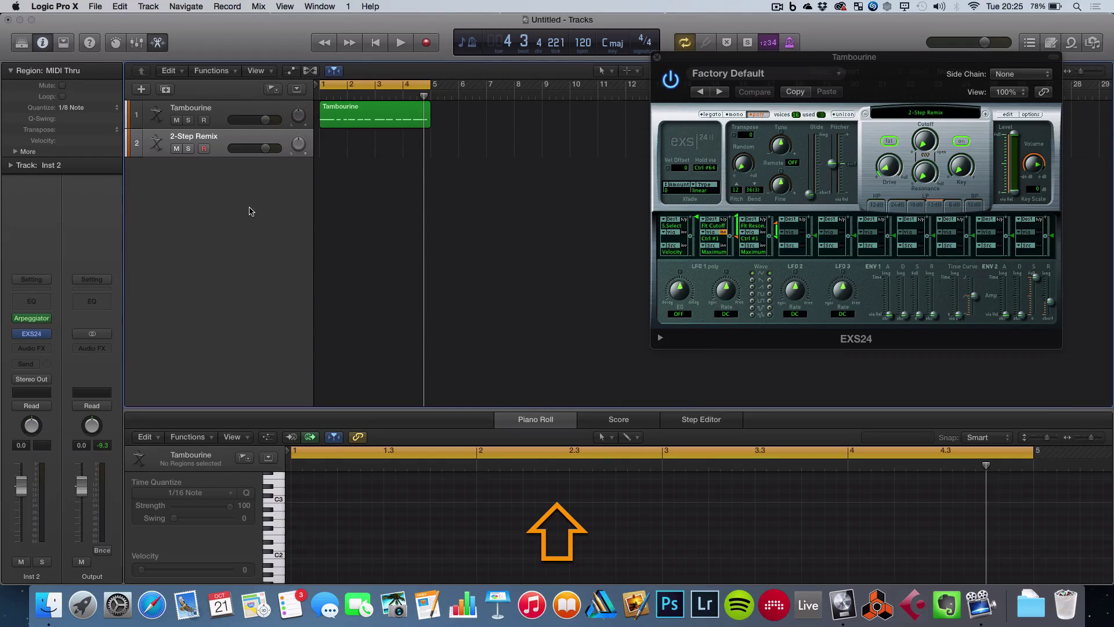
key("shift+m")
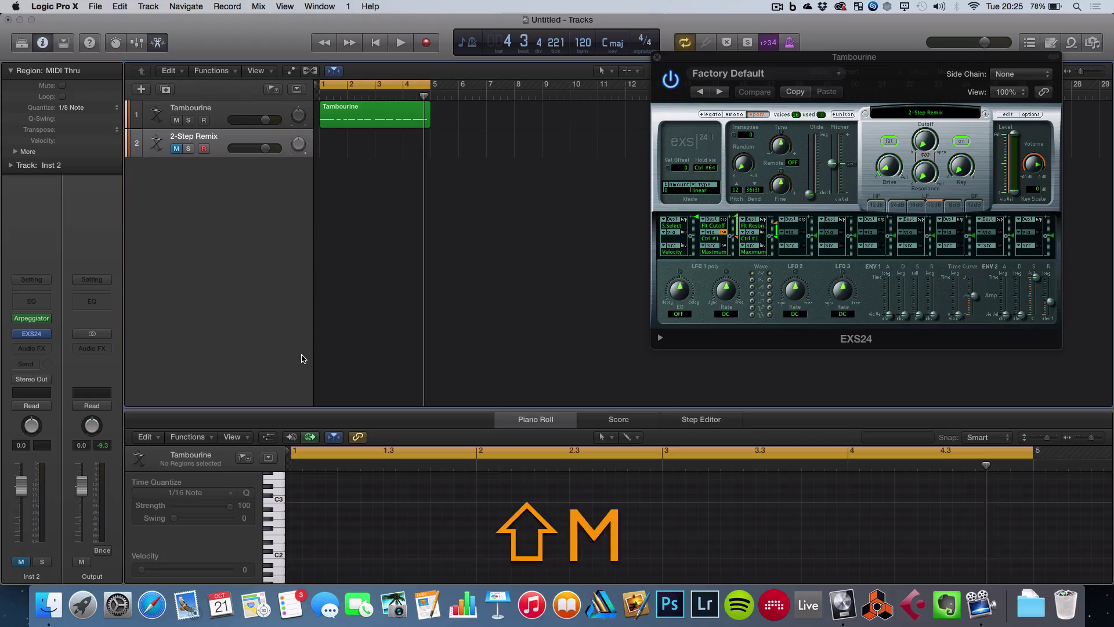
key("shift+x")
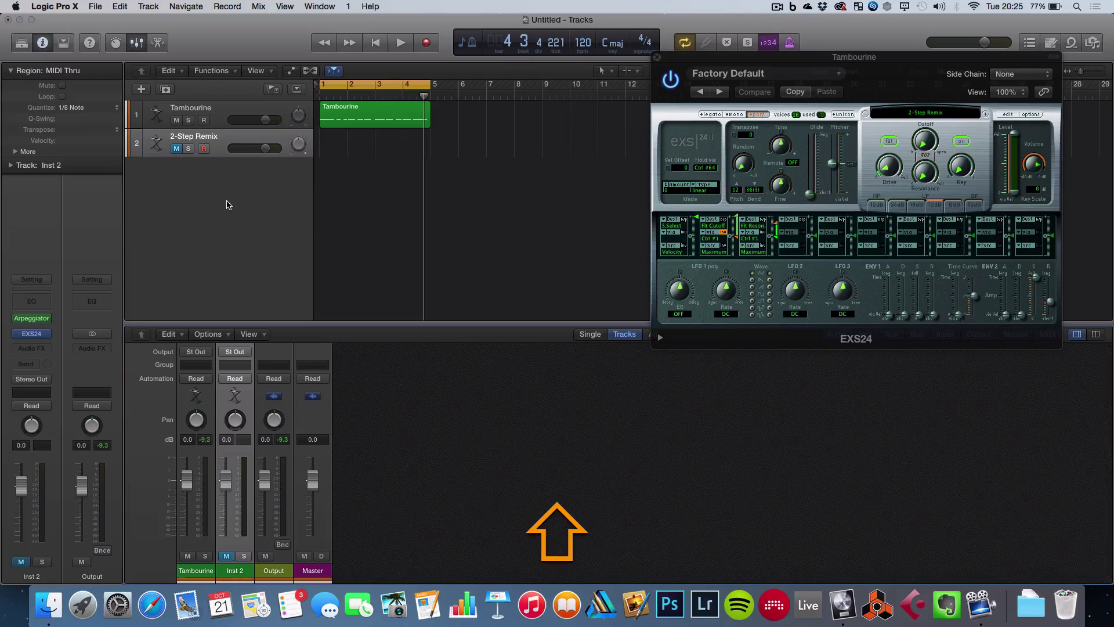
key("shift+a")
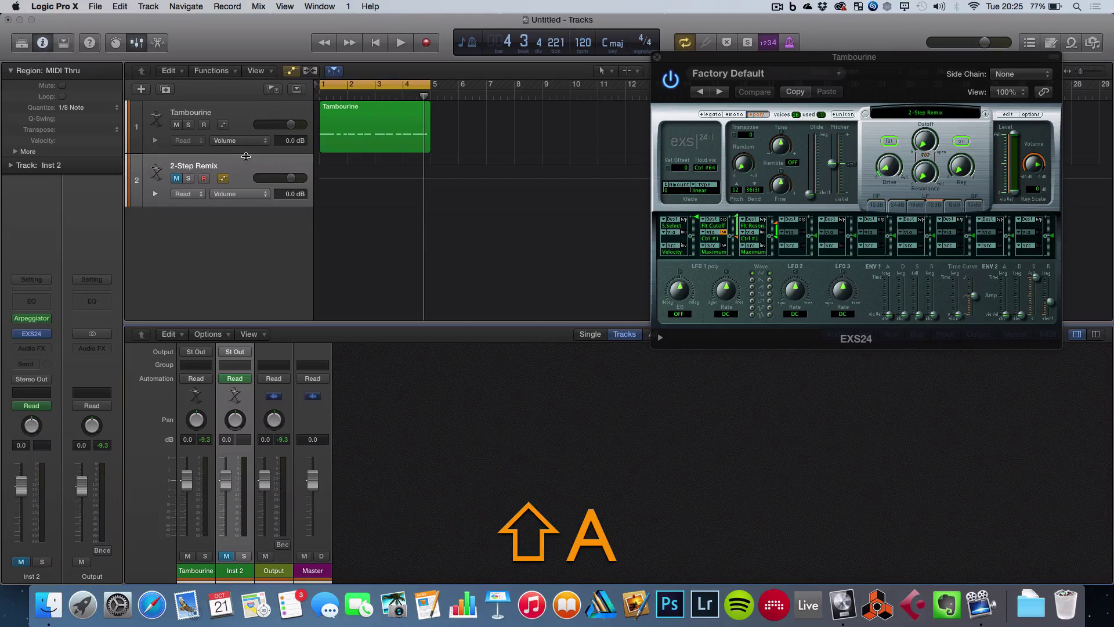
key("a")
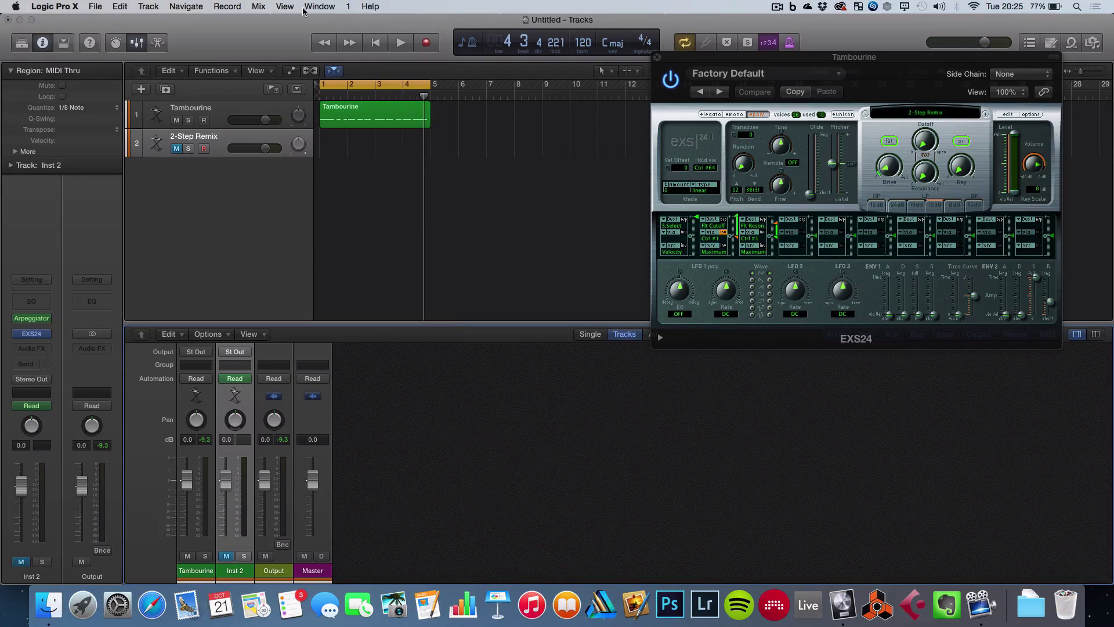
Step: Reopen Musical Typing, unmute the new 2-Step Remix track and audition its drum sounds with the D, F, G and H notes
left_click(306, 7)
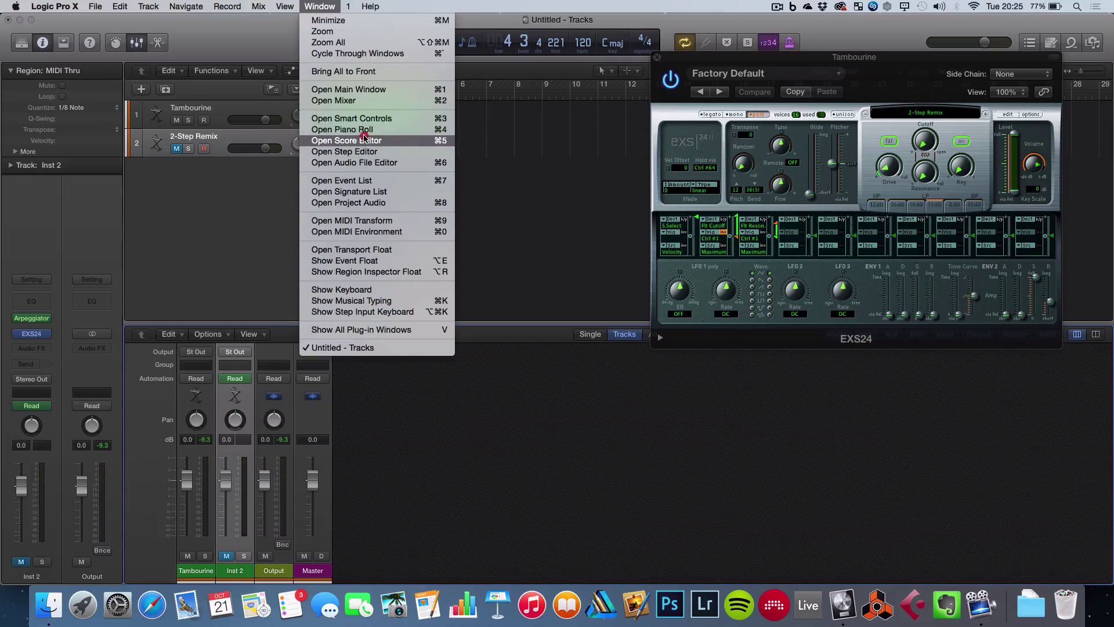
left_click(379, 300)
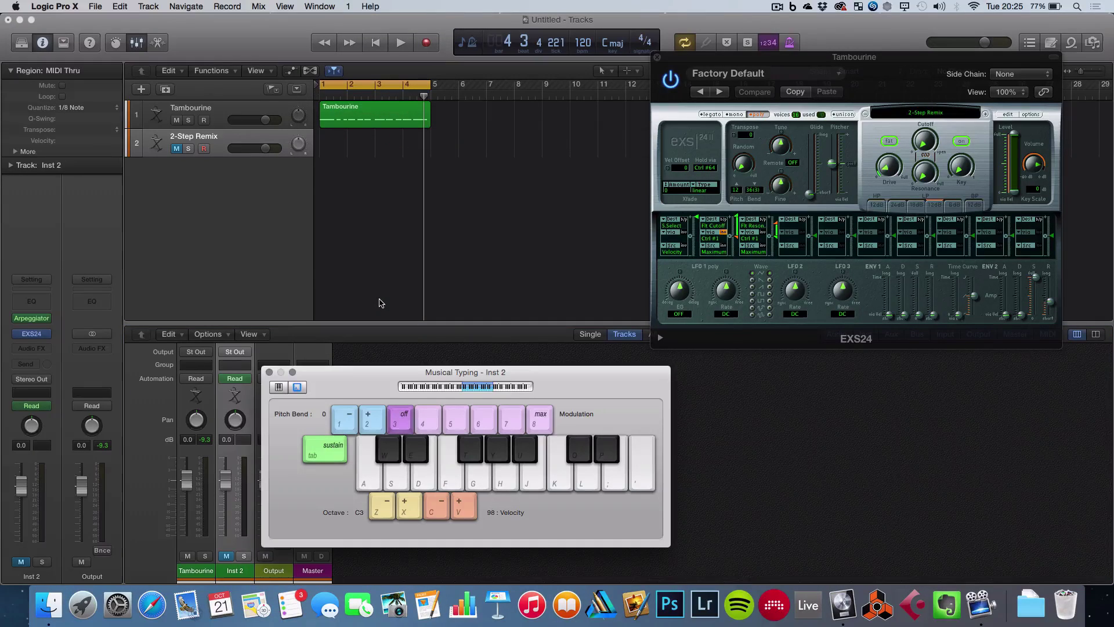
key("d")
key("f")
key("g")
key("h")
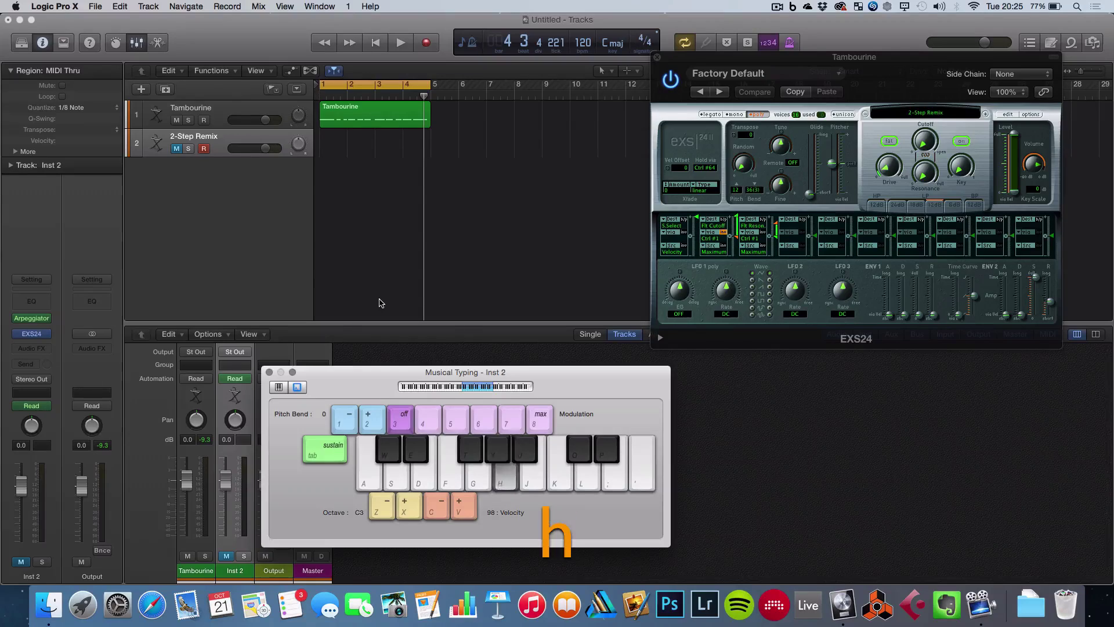
left_click(177, 149)
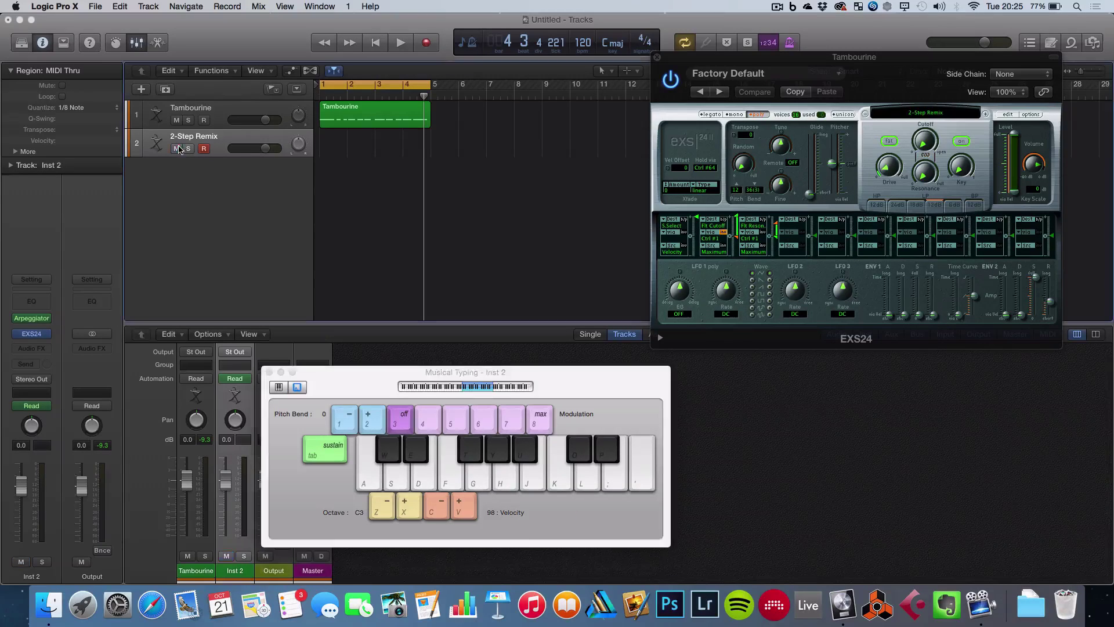
key("f")
key("g")
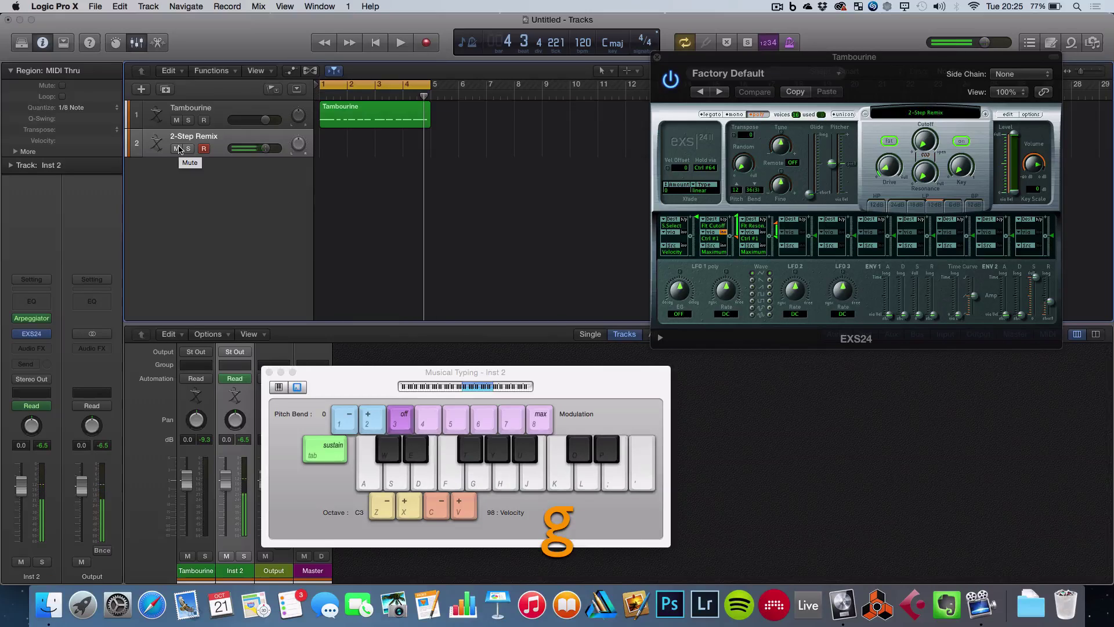
Step: Play the cycle and rehearse a G note in each bar over the tambourine part
key("space")
key("g")
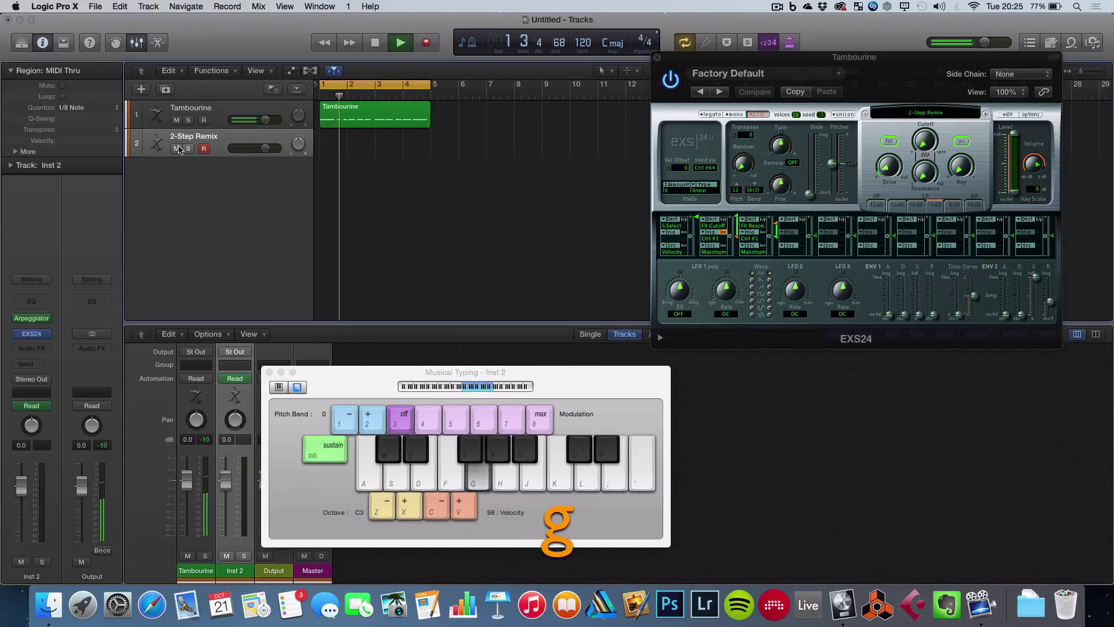
key("g")
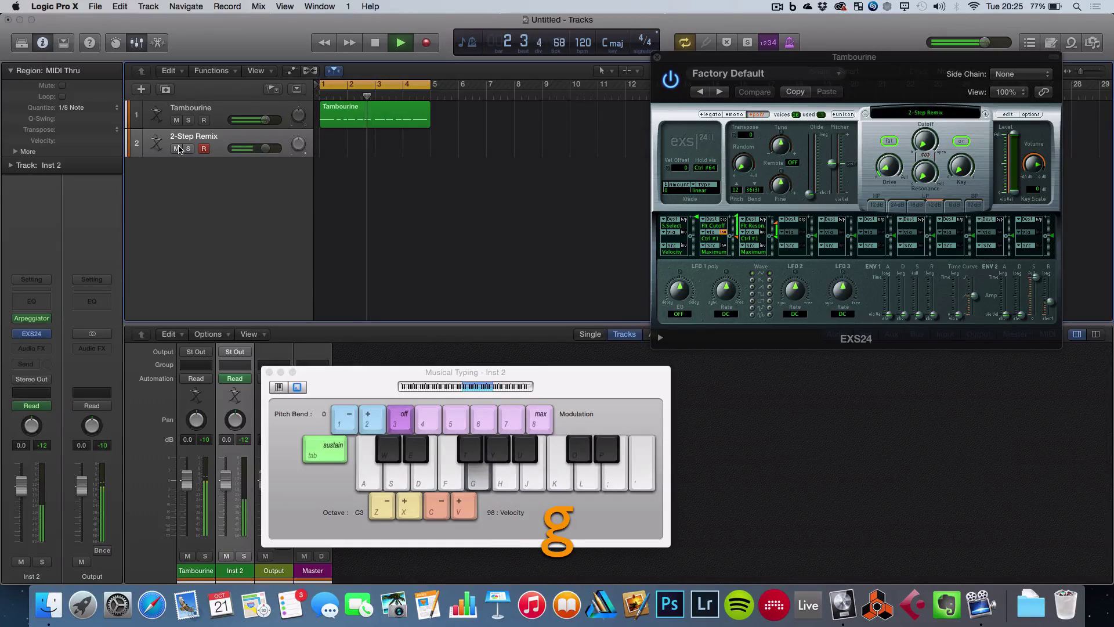
key("g")
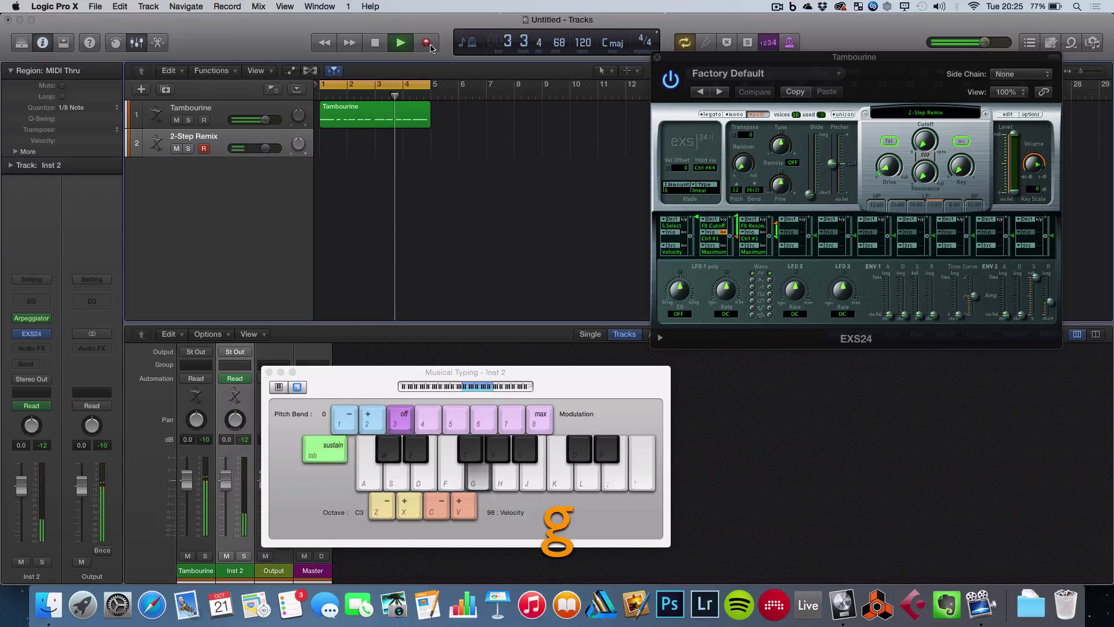
Step: Record a held G note in each bar of the four-bar cycle on the new 2-Step Remix track
left_click(430, 48)
key("g")
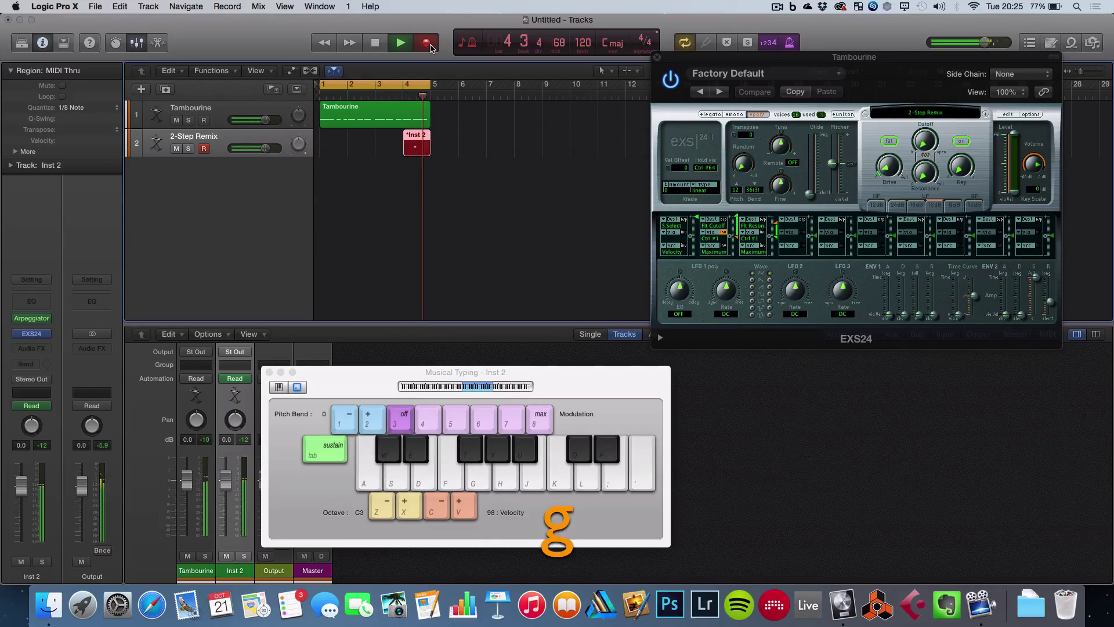
key("g")
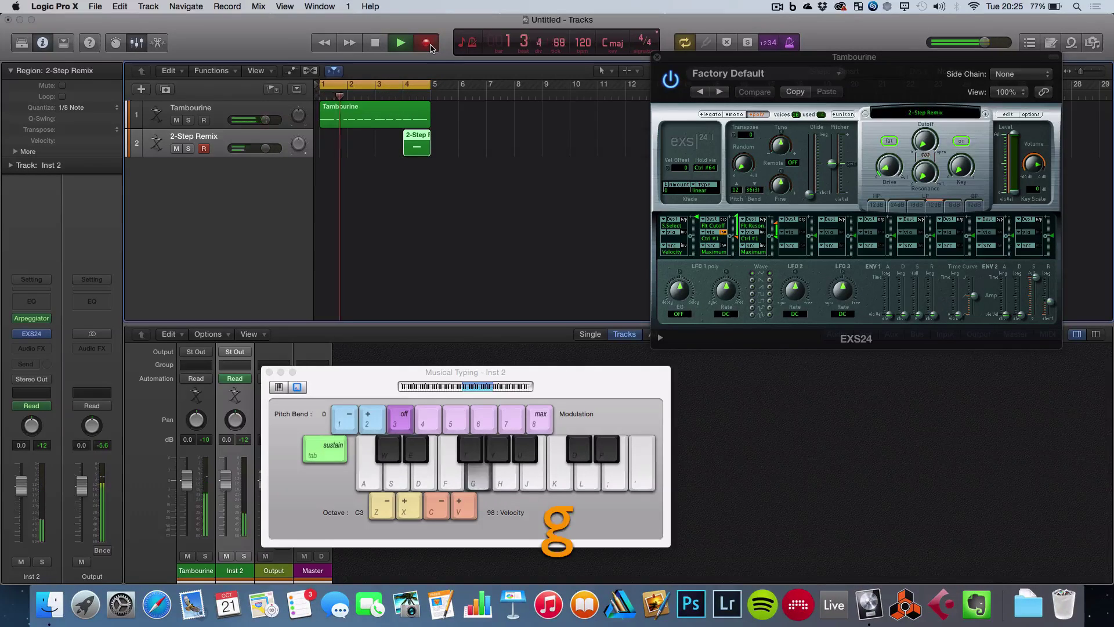
key("g")
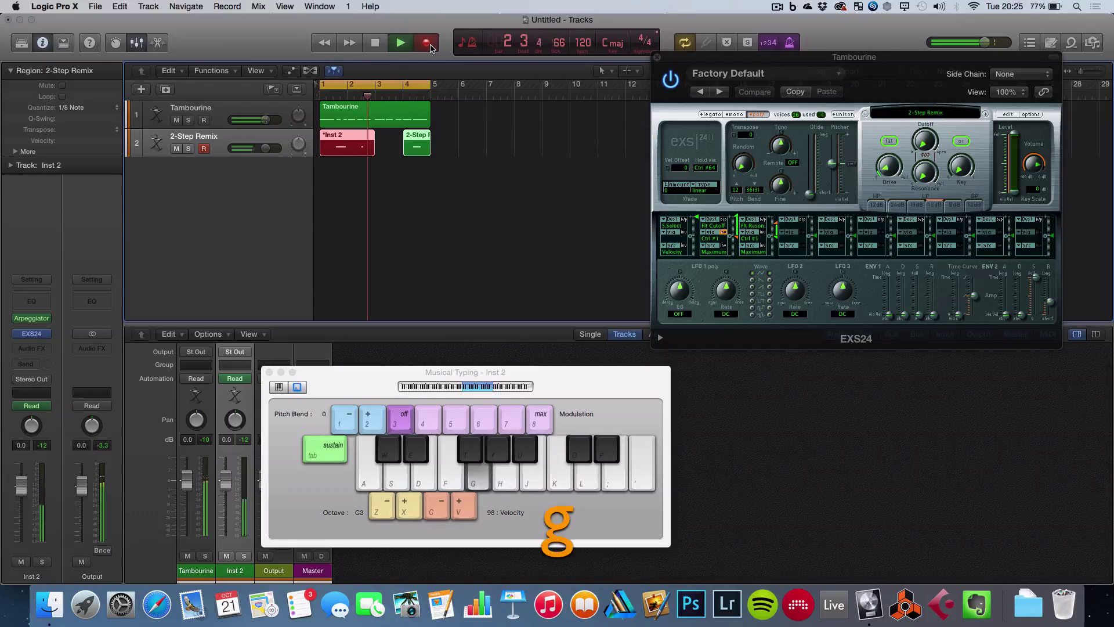
key("g")
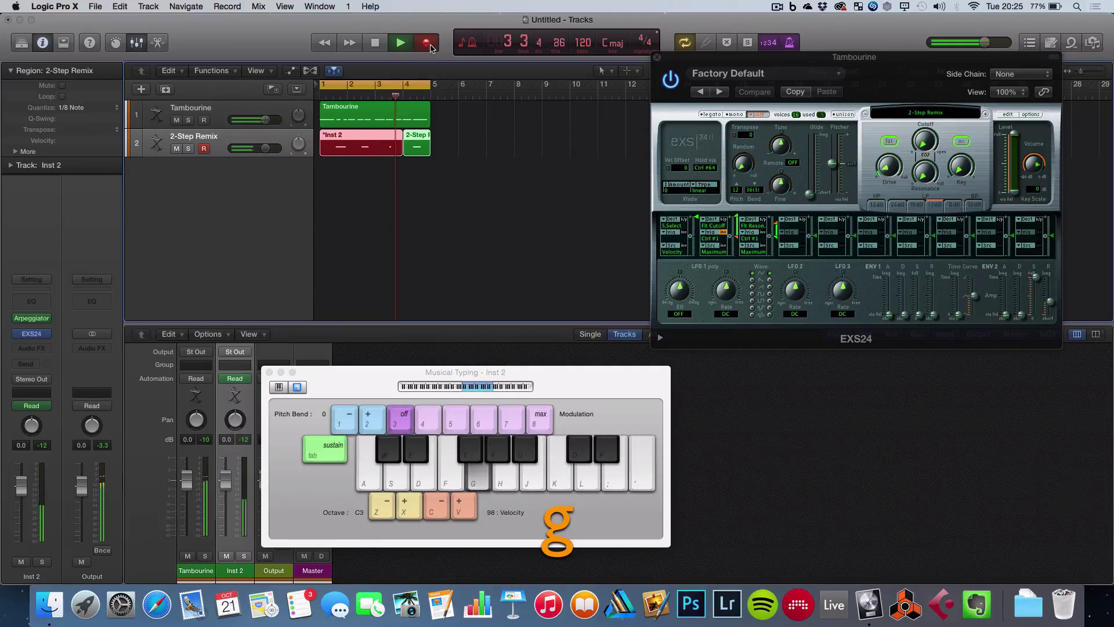
left_click(401, 43)
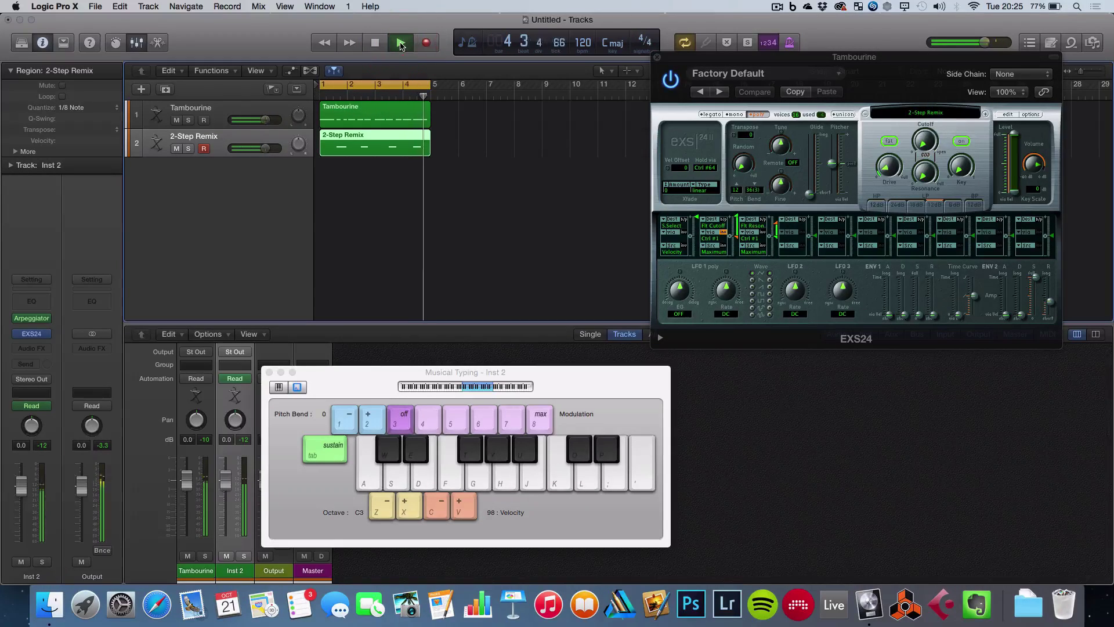
Step: Rename the second track as Block
double_click(200, 135)
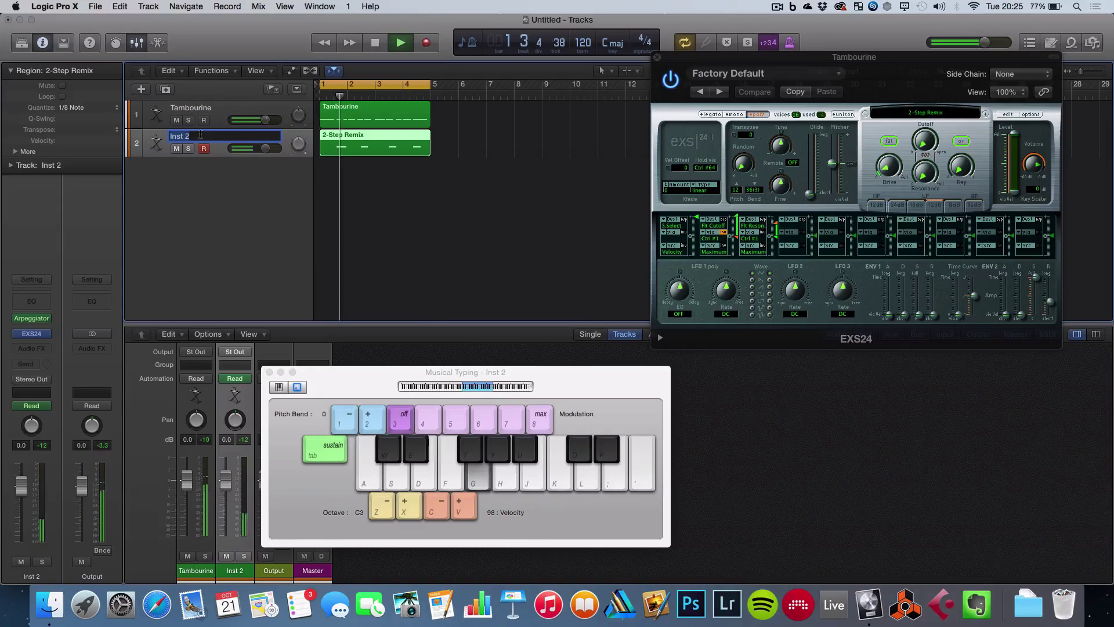
type("Block")
key("Return")
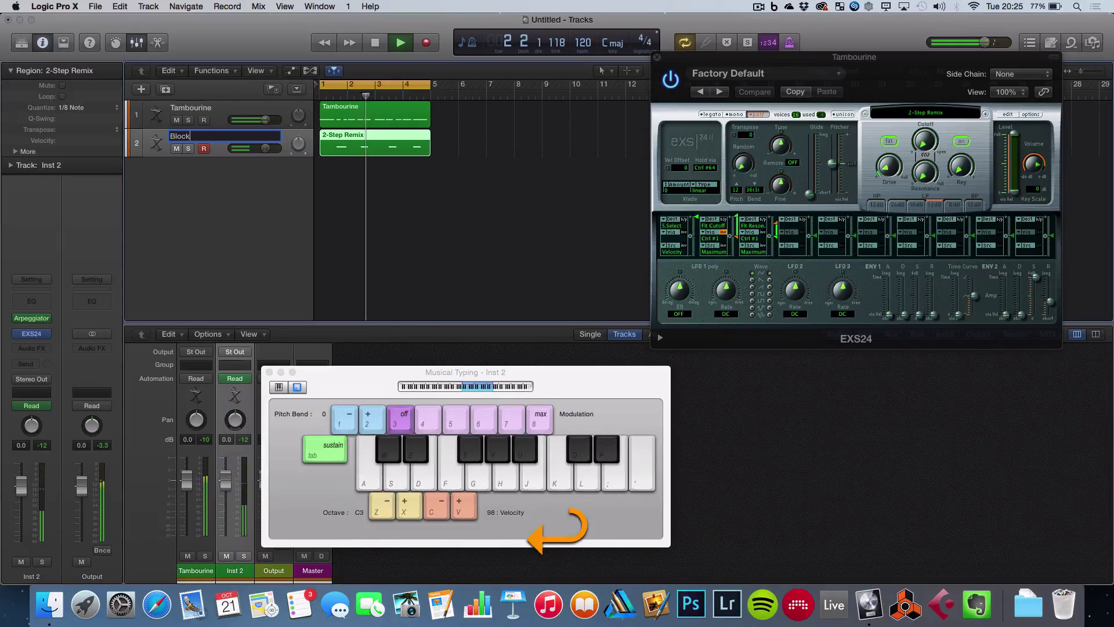
Step: Rename the newly recorded region on the second track as Block and stop playback
double_click(79, 72)
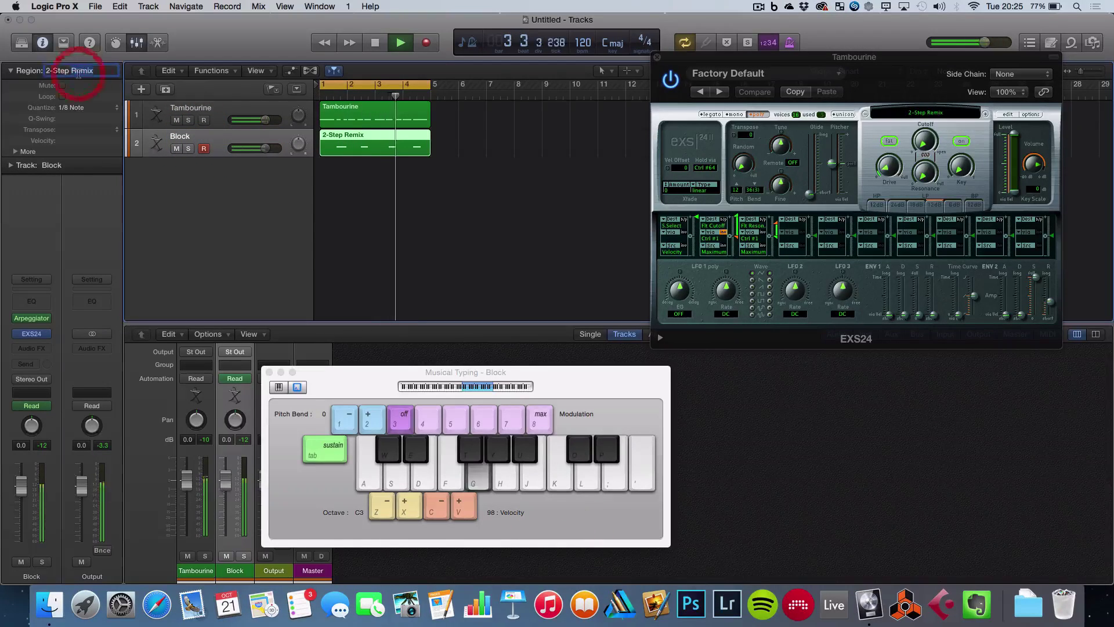
key("BackSpace")
key("BackSpace")
key("BackSpace")
key("BackSpace")
key("BackSpace")
key("BackSpace")
key("BackSpace")
key("BackSpace")
key("BackSpace")
key("BackSpace")
key("BackSpace")
key("BackSpace")
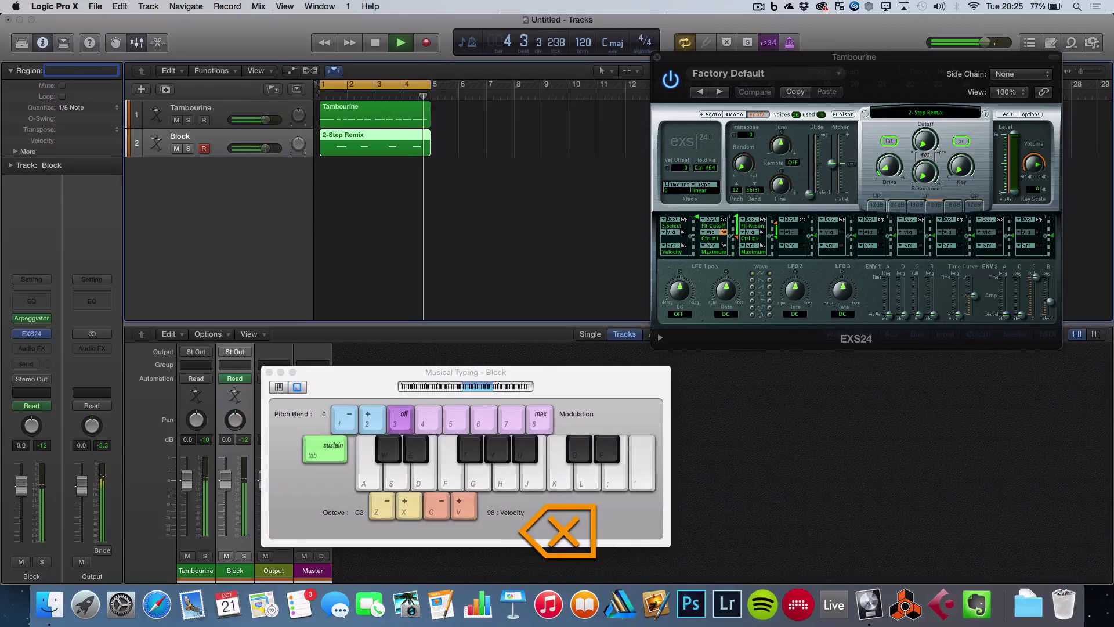
type("Block")
key("Return")
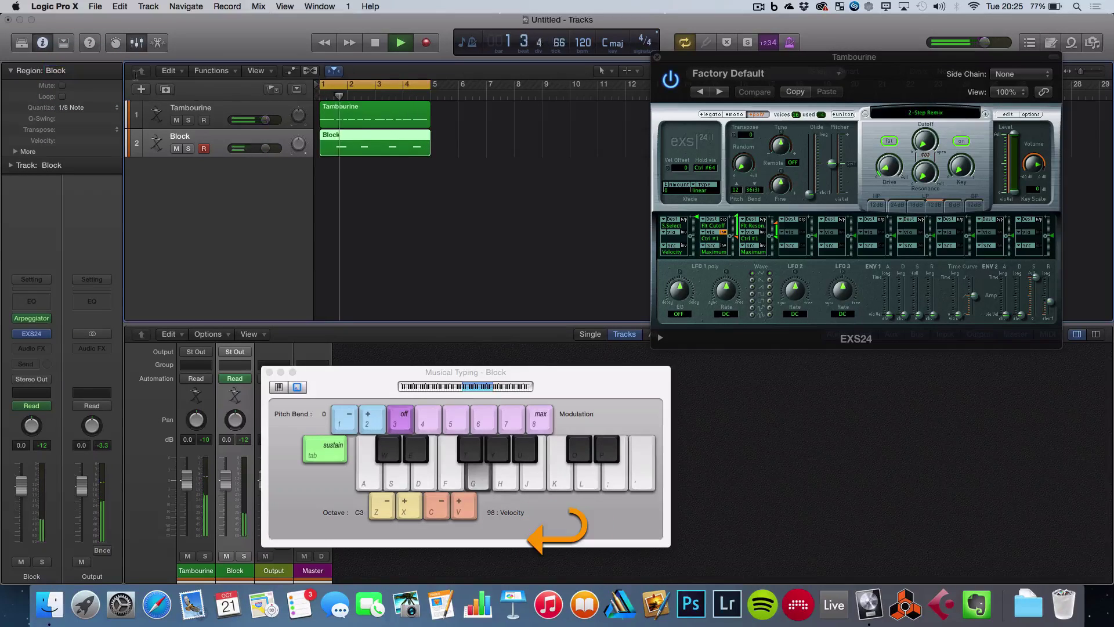
key("space")
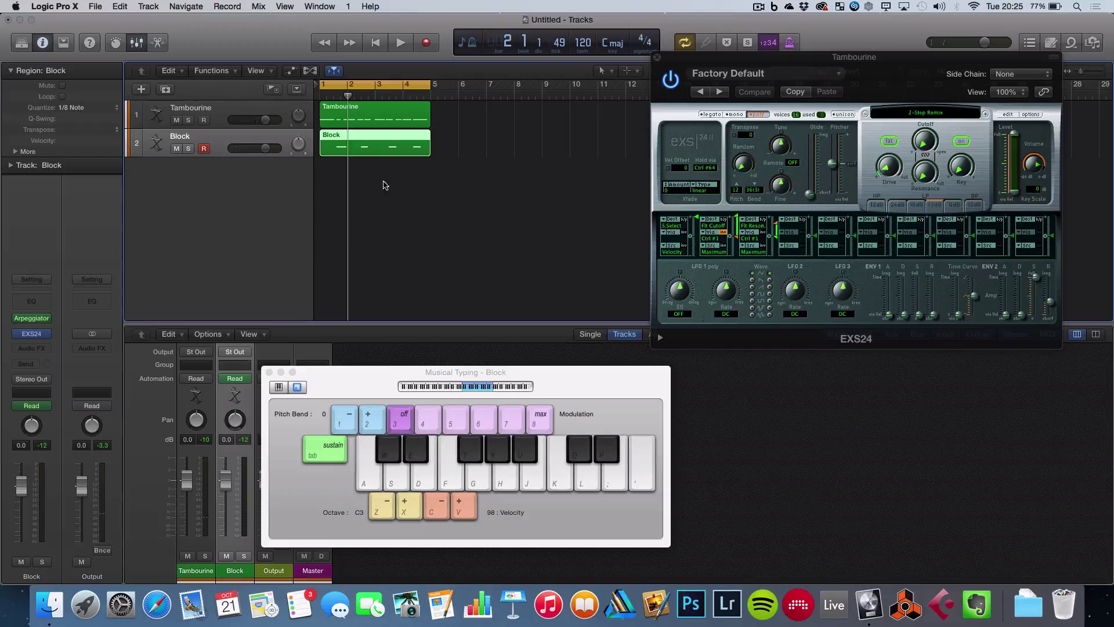
Step: Add a track with duplicate settings of the Block track and name it Kick
left_click(166, 90)
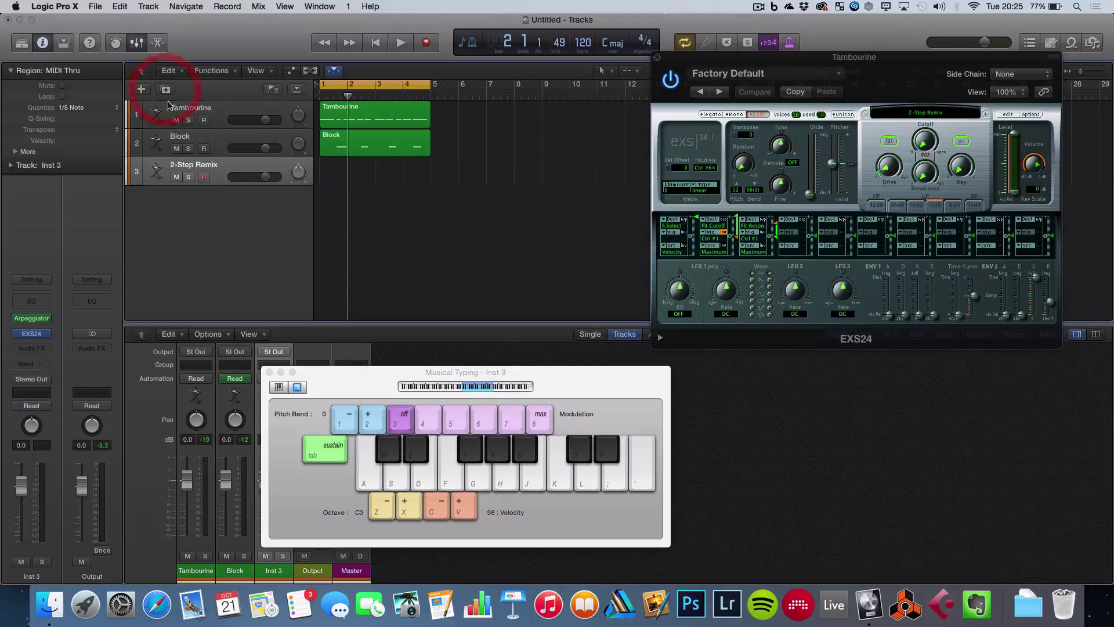
double_click(206, 166)
type("Kick")
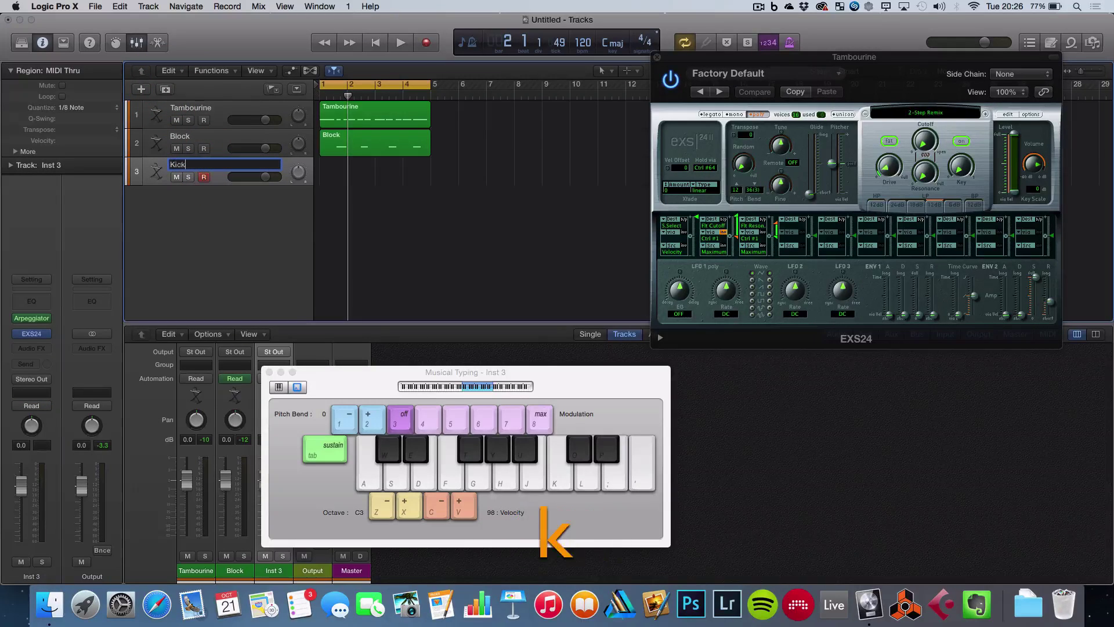
key("Return")
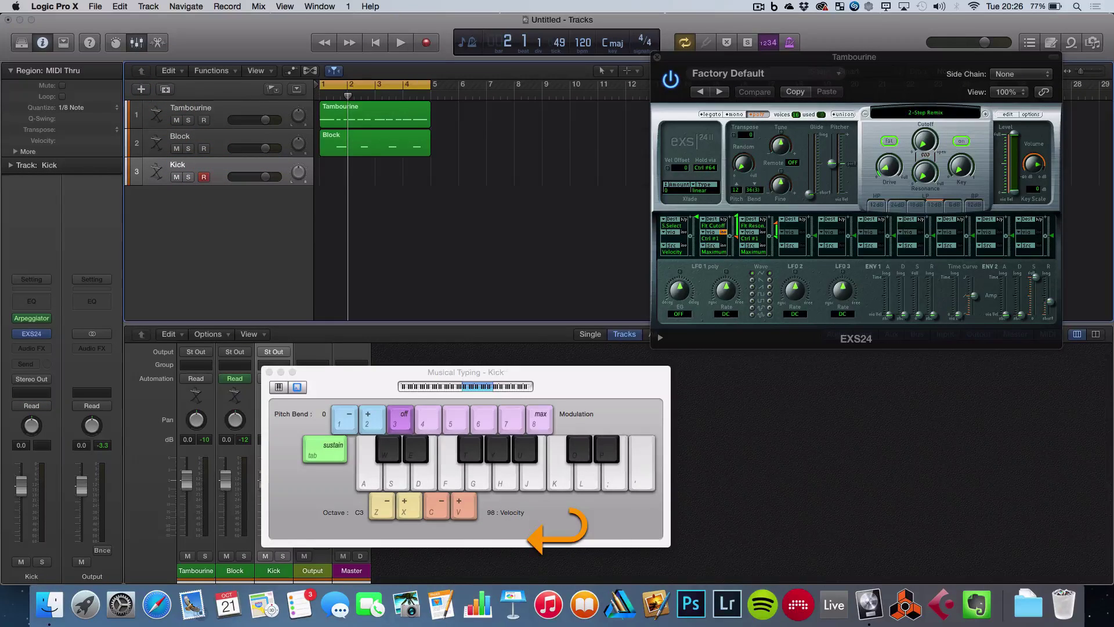
Step: Open the Kick track's Arpeggiator clear of the tracks, lower the Musical Typing octave to C1 and audition the A note
left_click(32, 319)
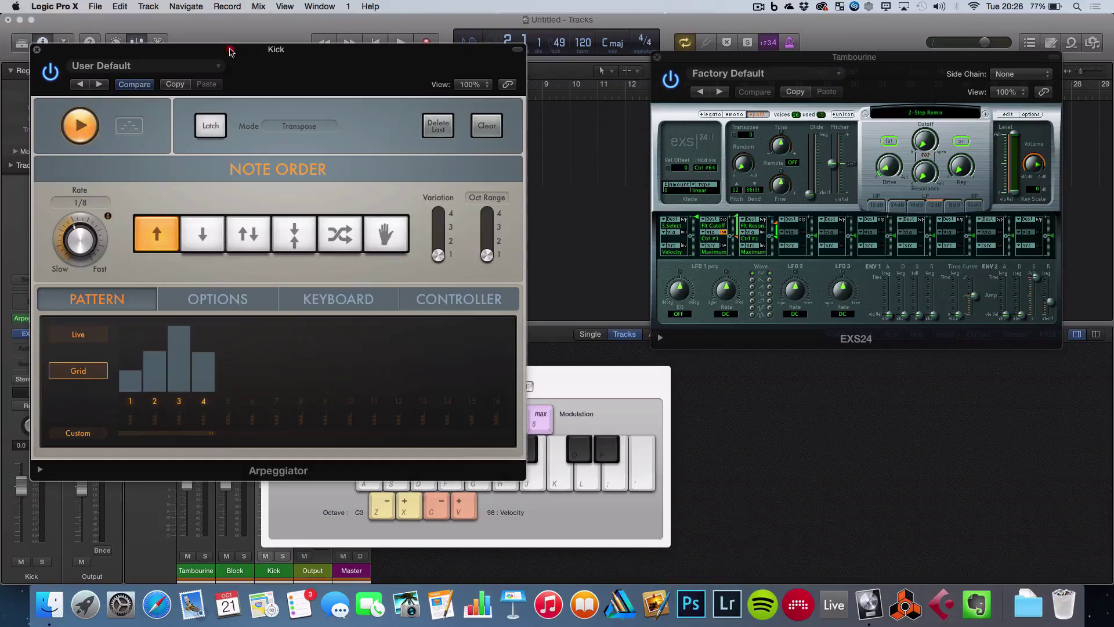
left_click_drag(229, 51, 783, 91)
key("a")
key("z")
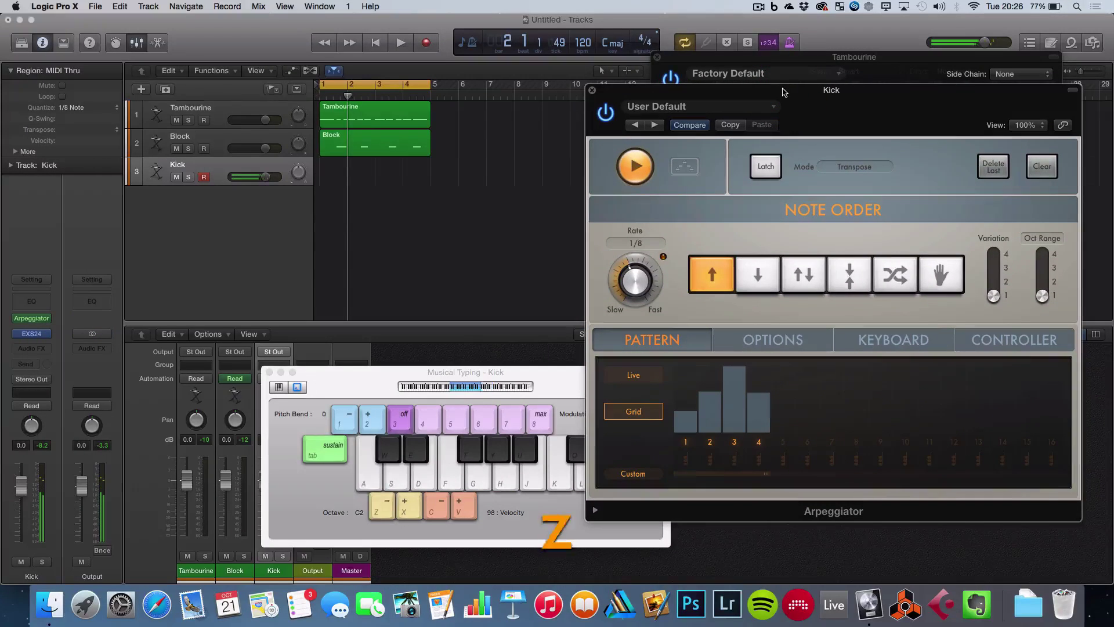
key("z")
key("a")
key("a")
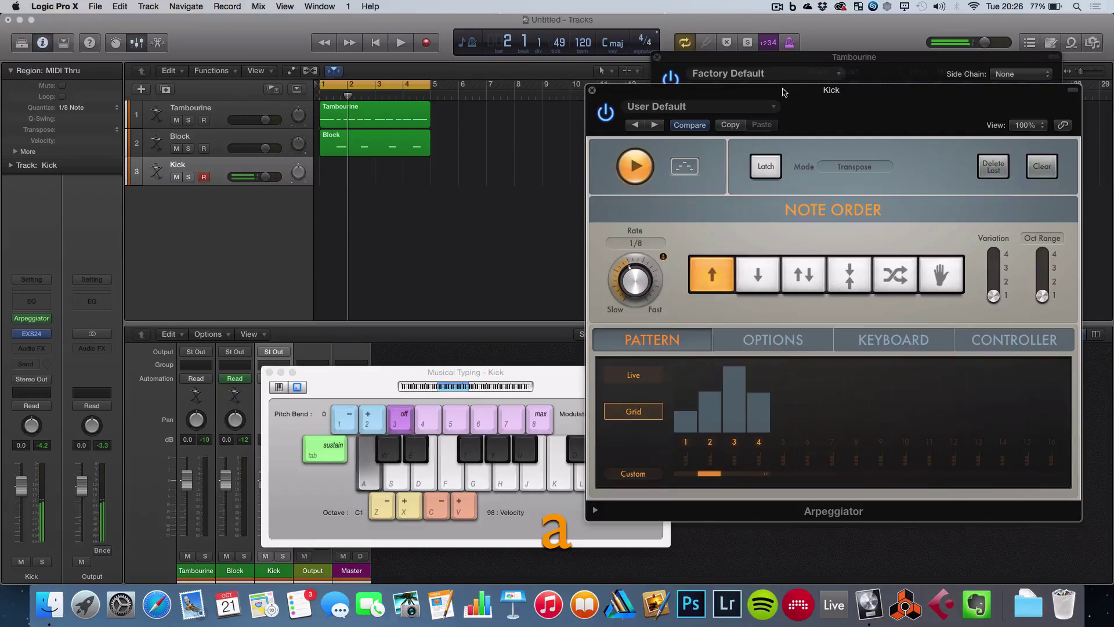
key("a")
key("a")
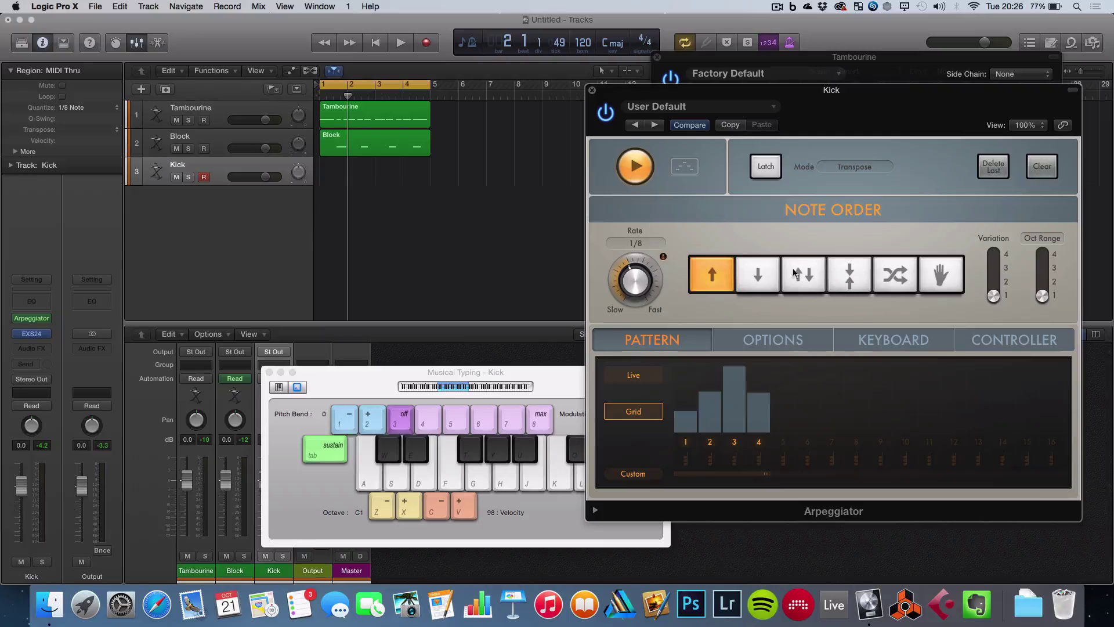
Step: Review the Kick Arpeggiator's options, set its rate to 1/4 and audition the A note
left_click(803, 343)
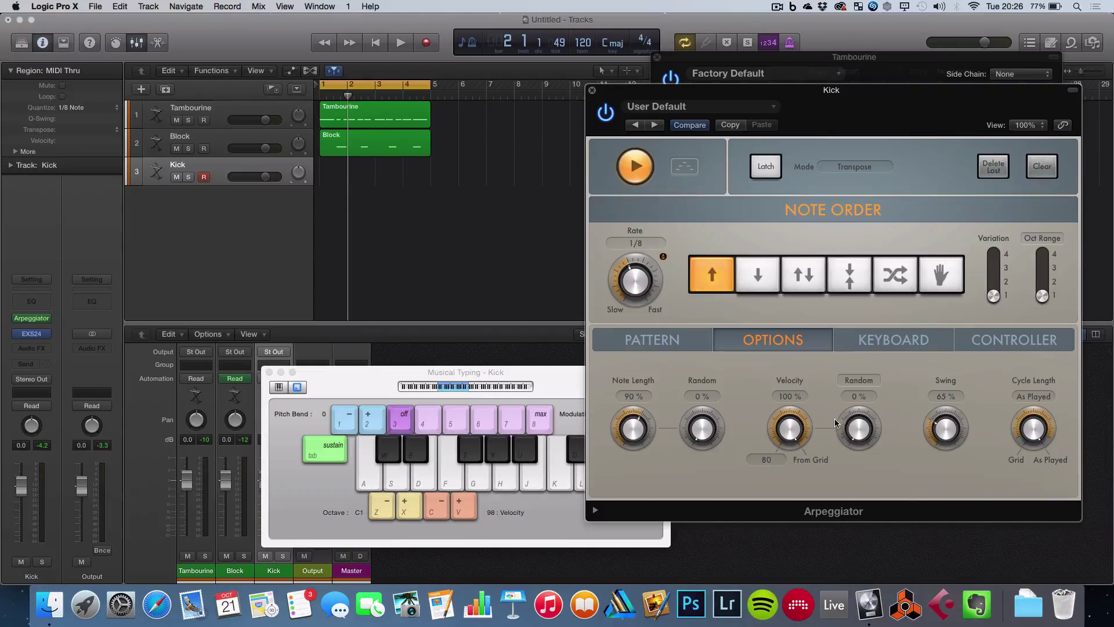
key("a")
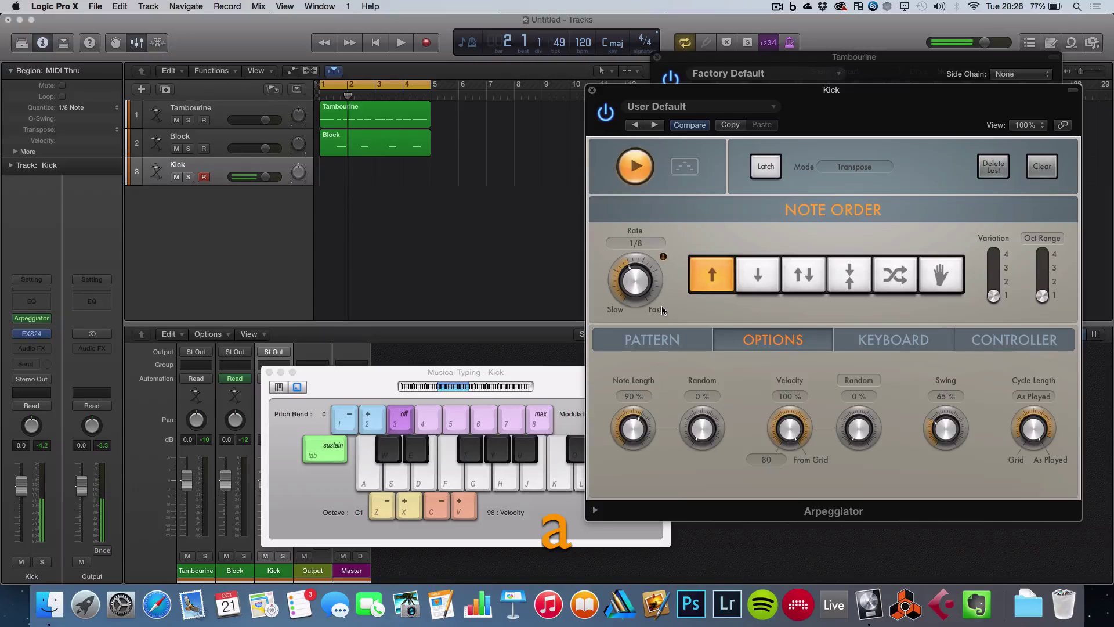
left_click(640, 294)
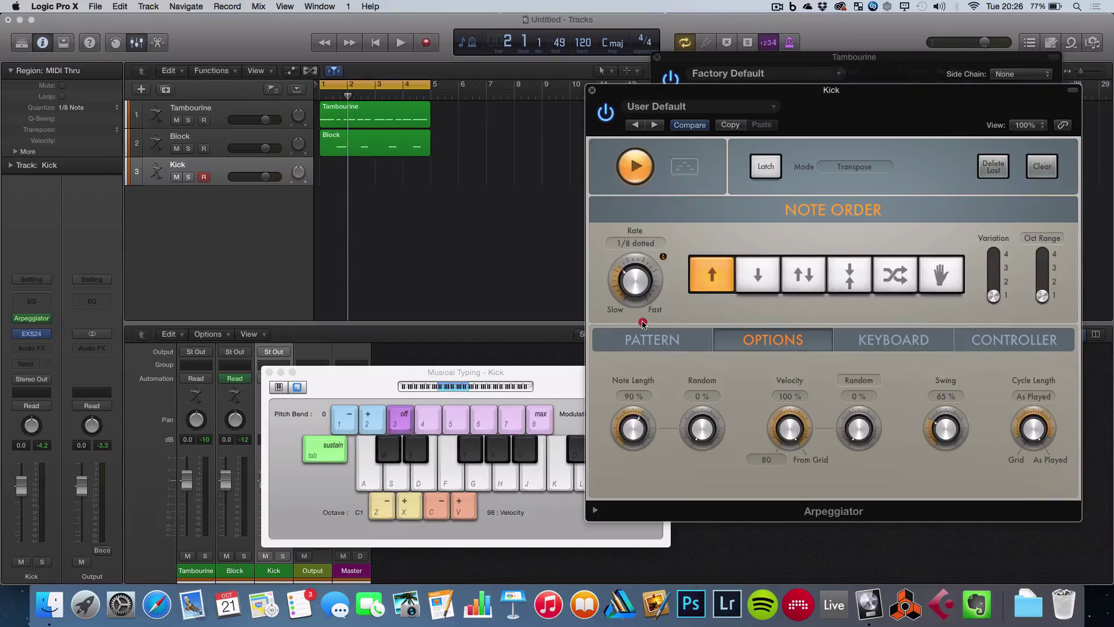
key("a")
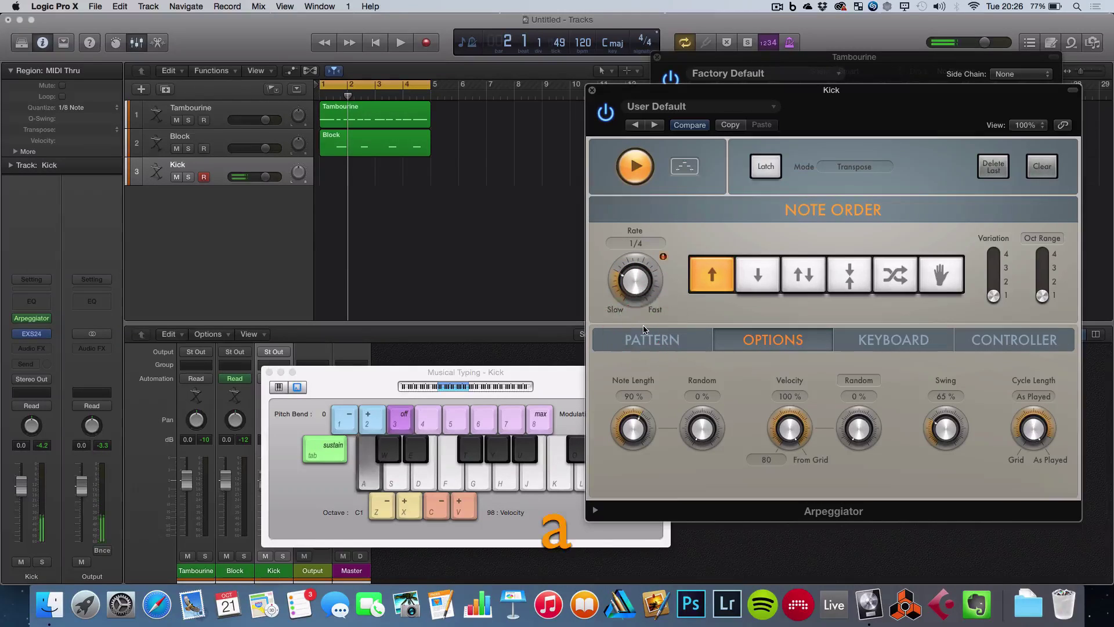
key("a")
Step: In the Arpeggiator's grid pattern, raise steps 1 and 4, drop step 3 to zero and audition the kick
left_click(638, 340)
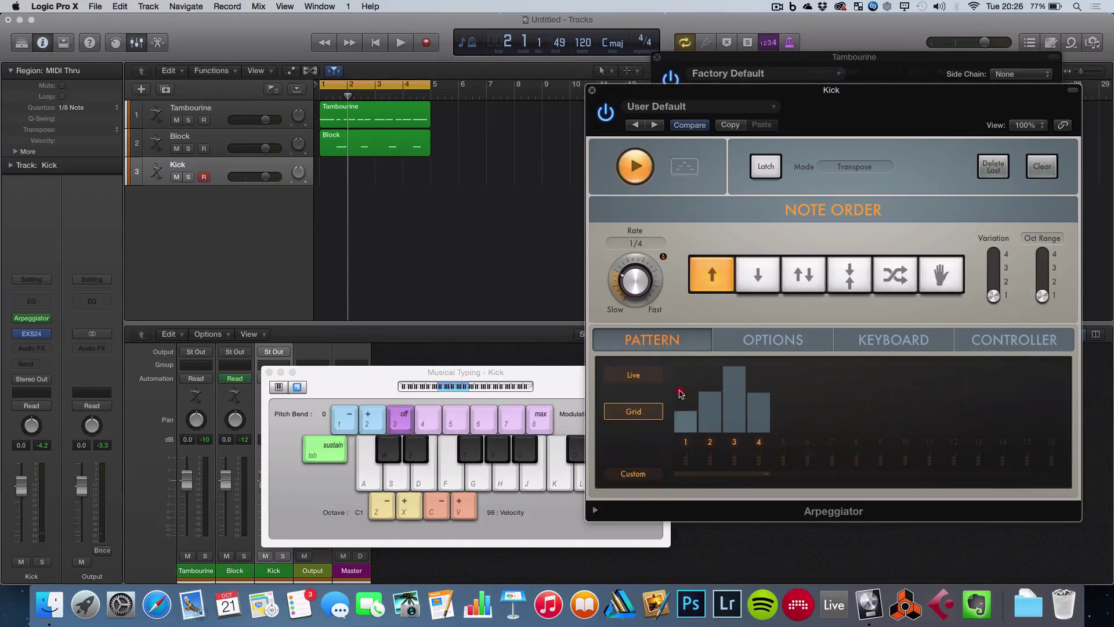
left_click(709, 401)
mouse_move(754, 378)
left_mouse_down()
mouse_move(741, 379)
mouse_move(739, 473)
left_mouse_up()
key("a")
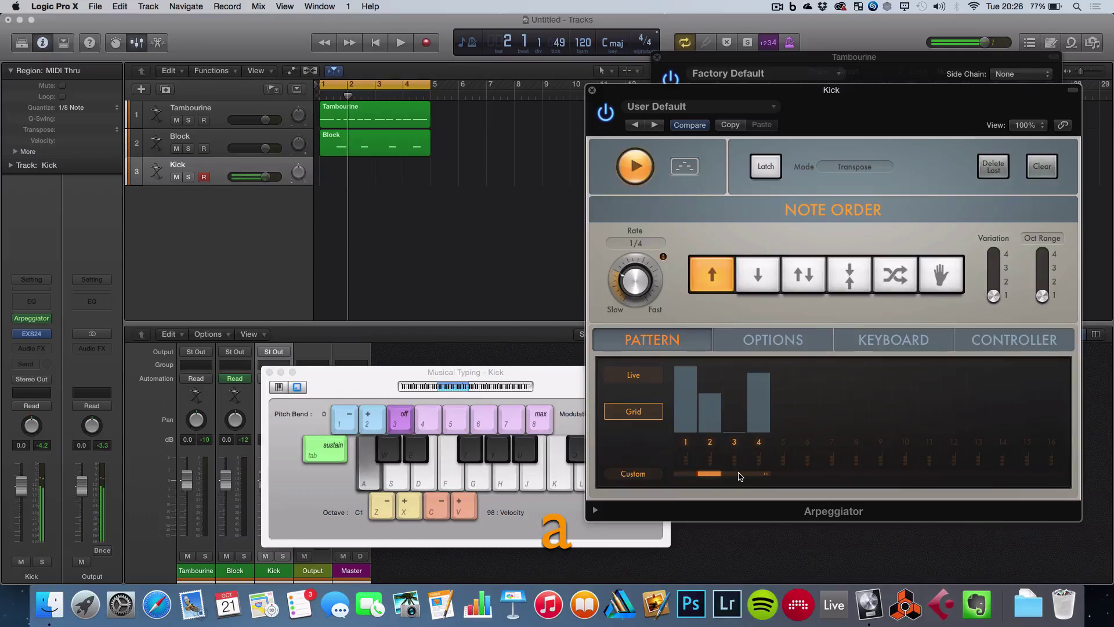
Step: Record a held A note in each of the four bars on the Kick track and stop the transport
left_click(427, 45)
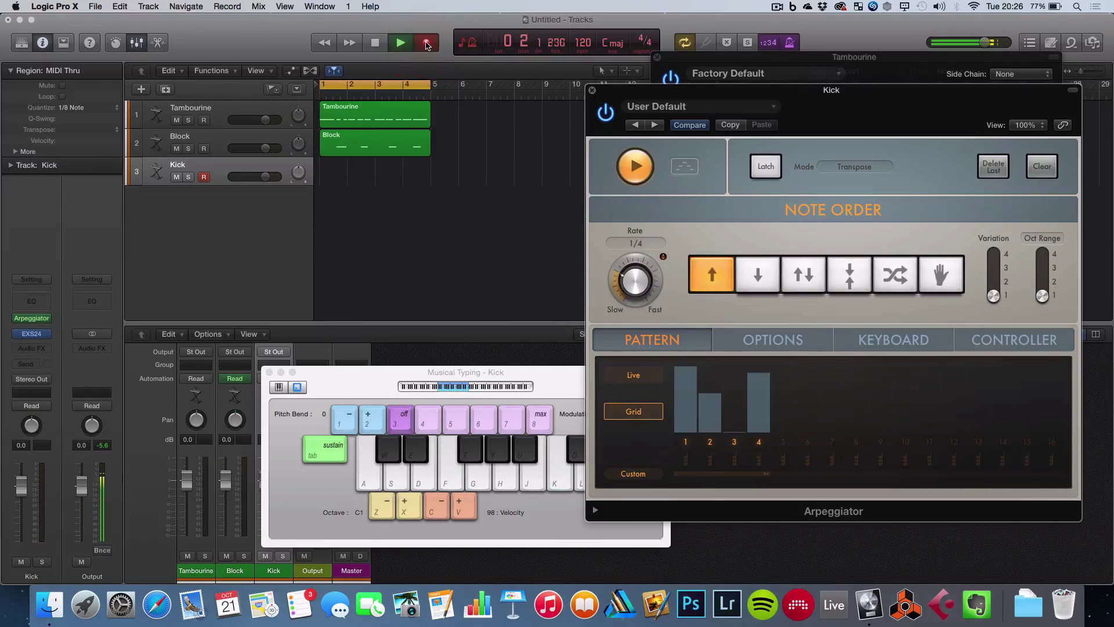
key("a")
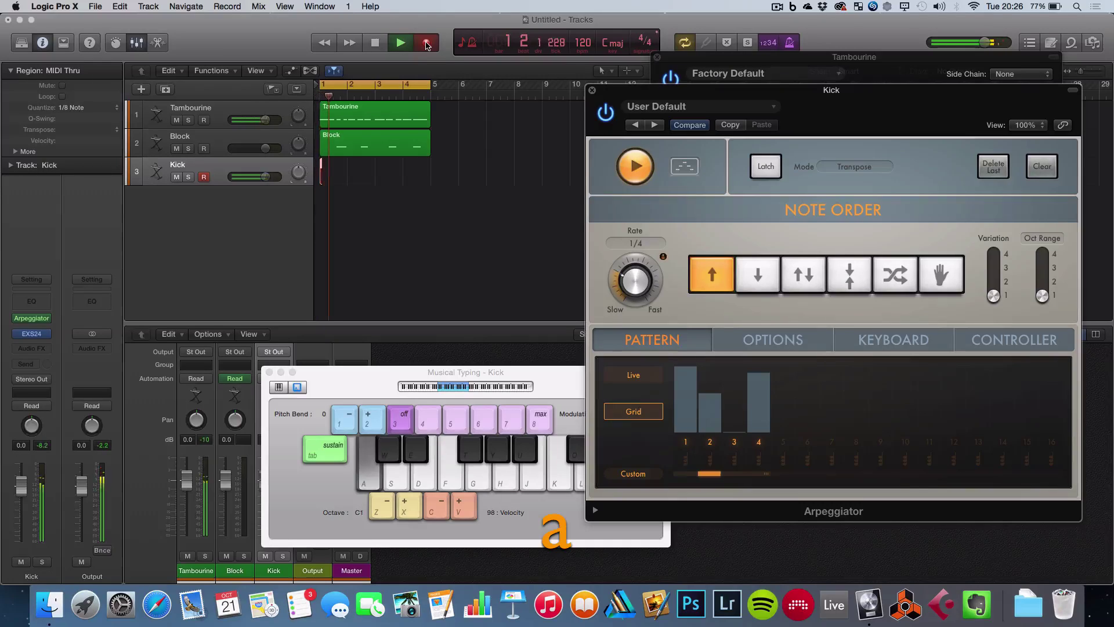
key("a")
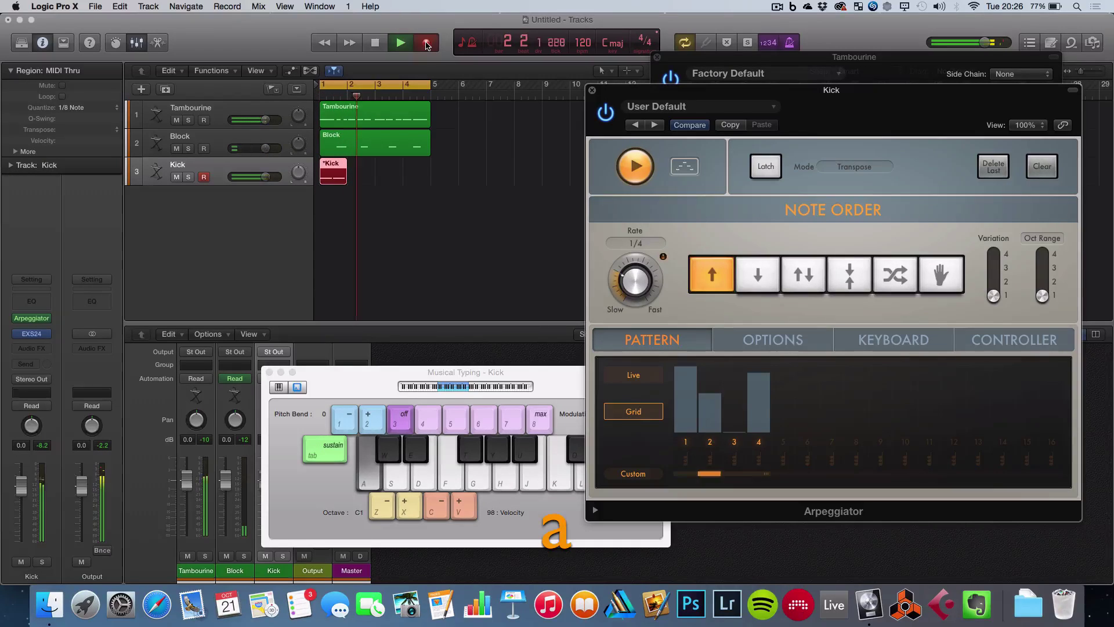
key("a")
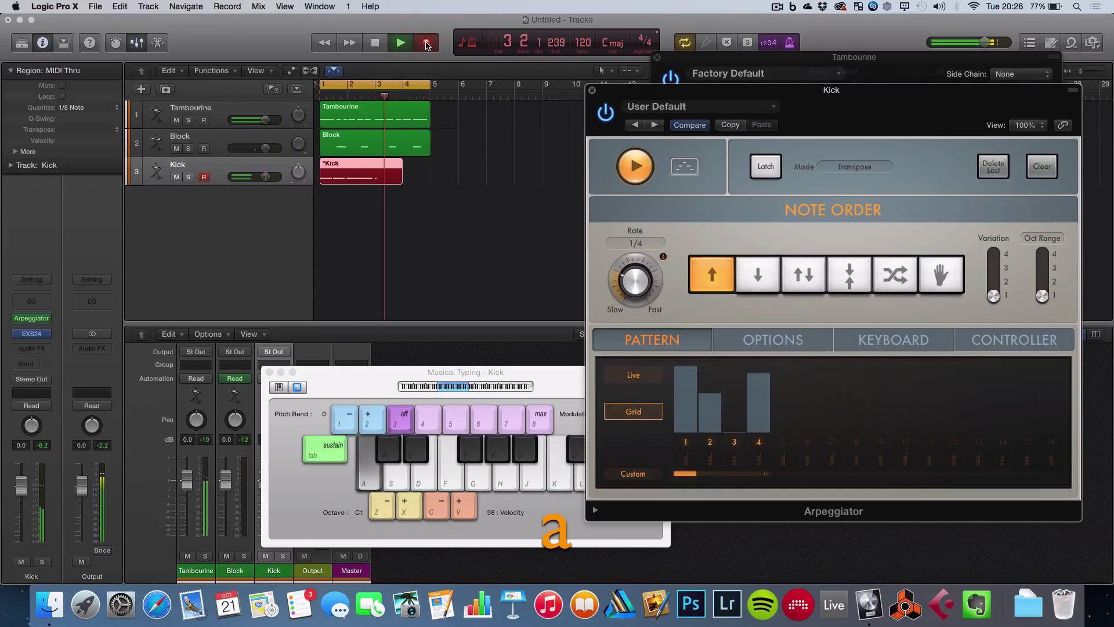
key("a")
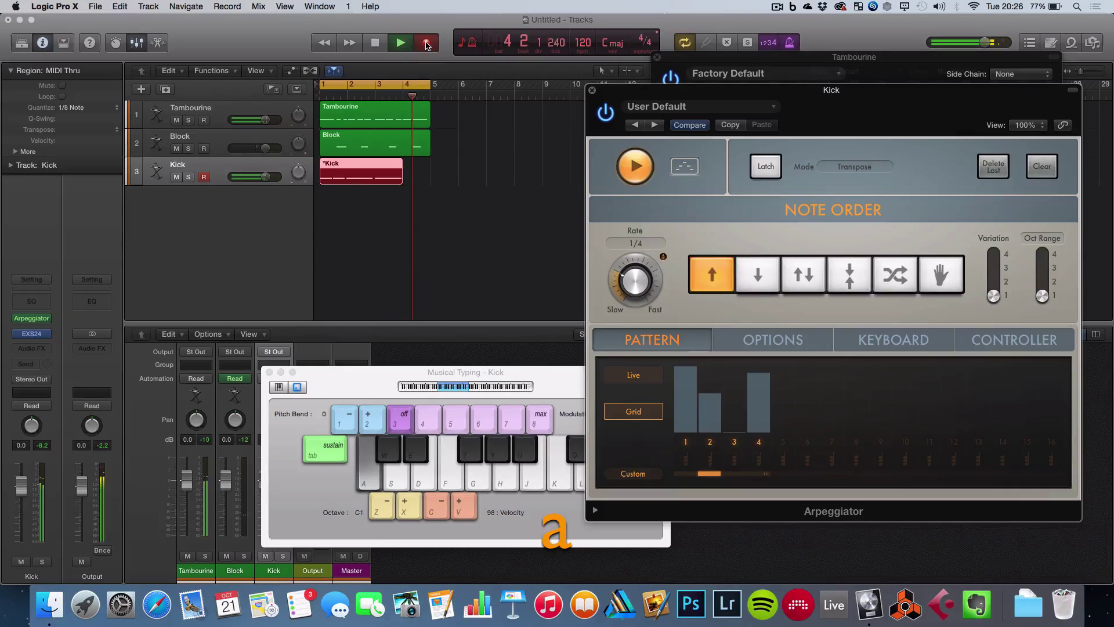
key("space")
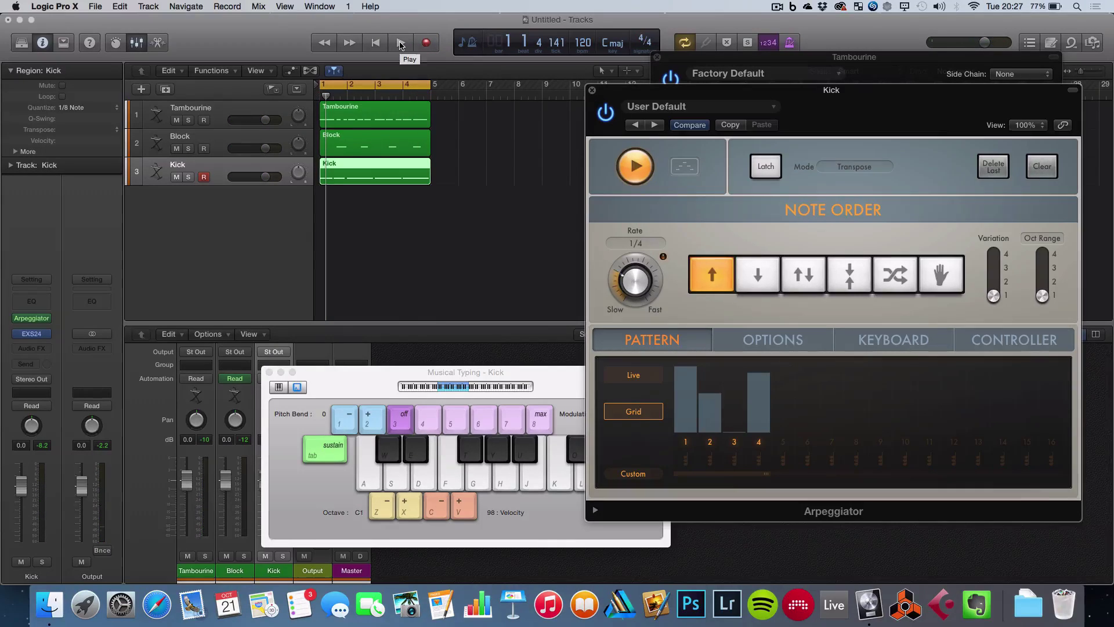
Step: Play back the groove and open the Kick region in the Piano Roll, with Musical Typing moved clear of its notes
left_click(401, 43)
key("a")
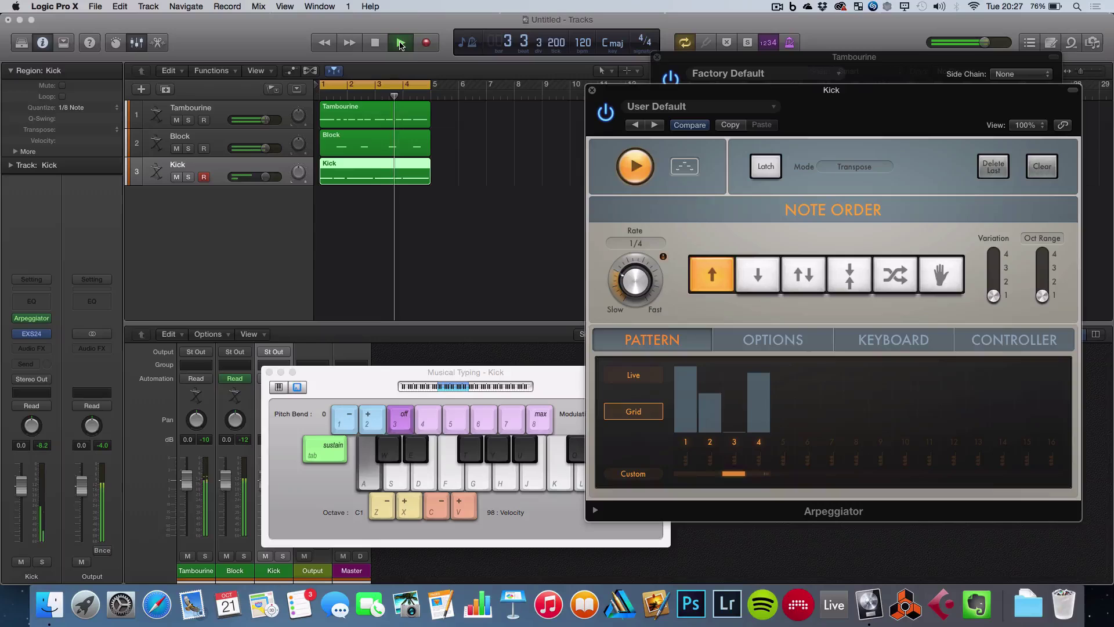
double_click(349, 168)
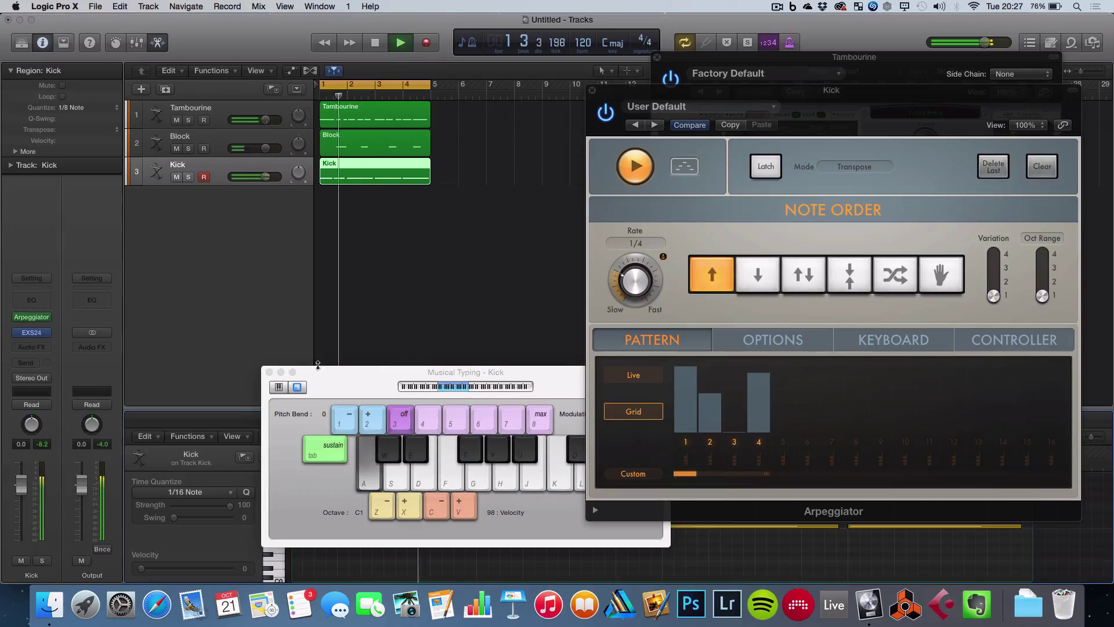
left_click_drag(321, 374, 634, 209)
key("space")
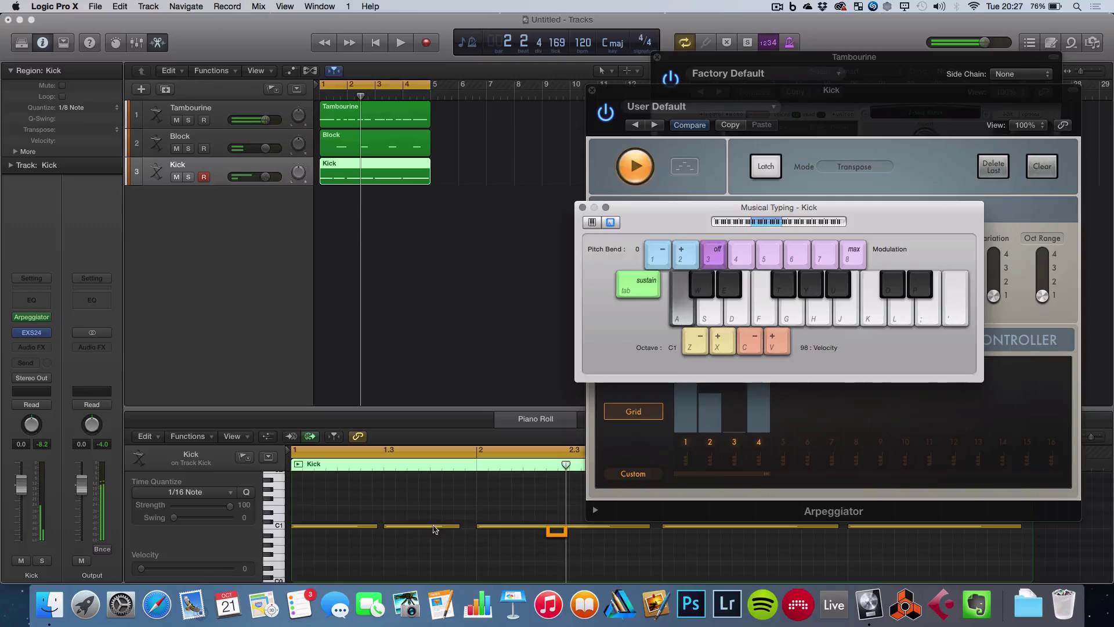
Step: Delete the second note in bar 1 of the Kick region, lengthen the first note across most of the bar and play the cycle
left_click(433, 522)
left_click(452, 527)
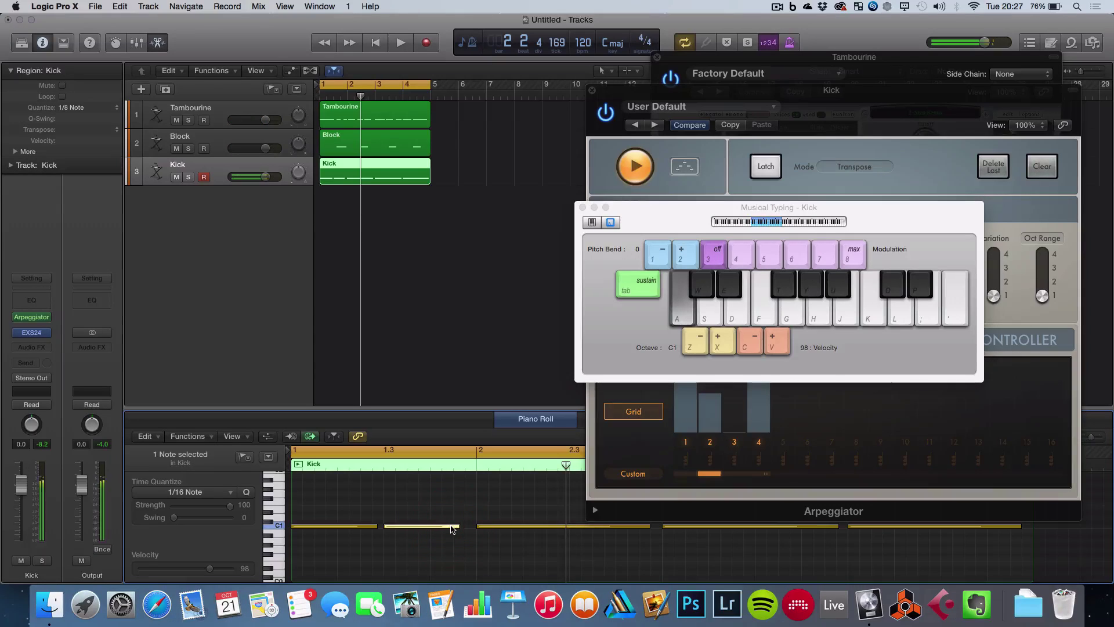
key("BackSpace")
left_click_drag(378, 527, 453, 527)
key("space")
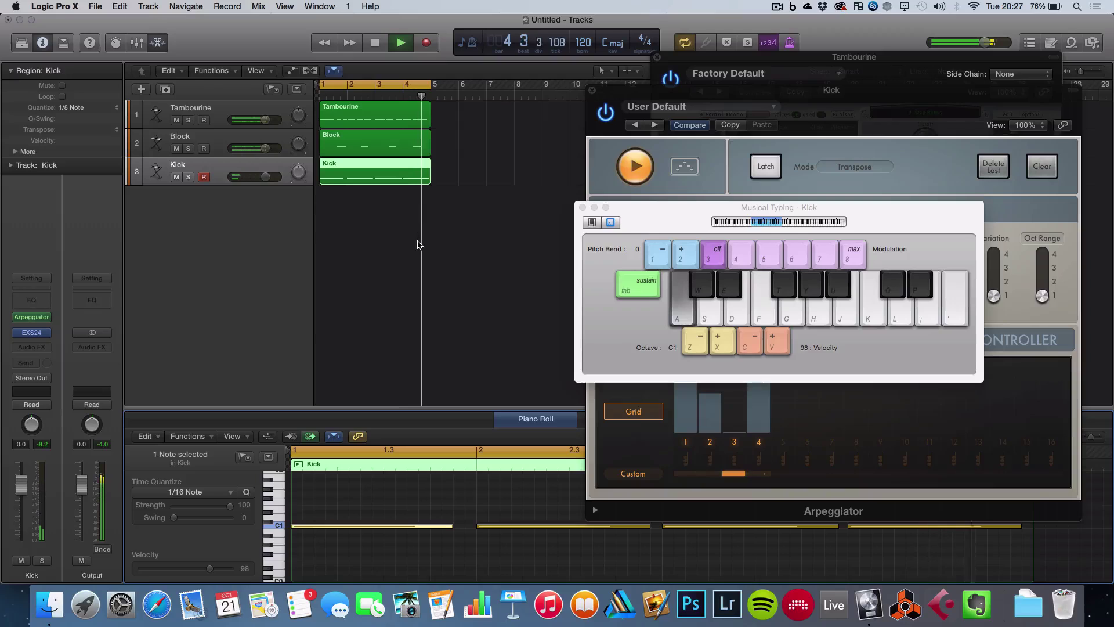
Step: Stop playback and set the project tempo to 128
key("space")
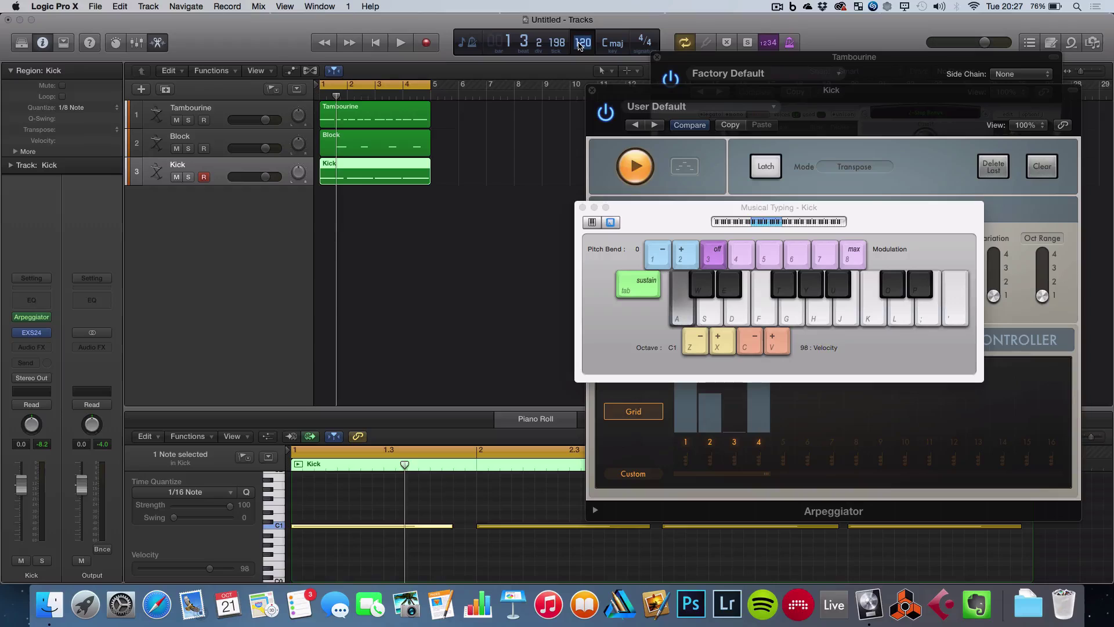
type("128")
key("Return")
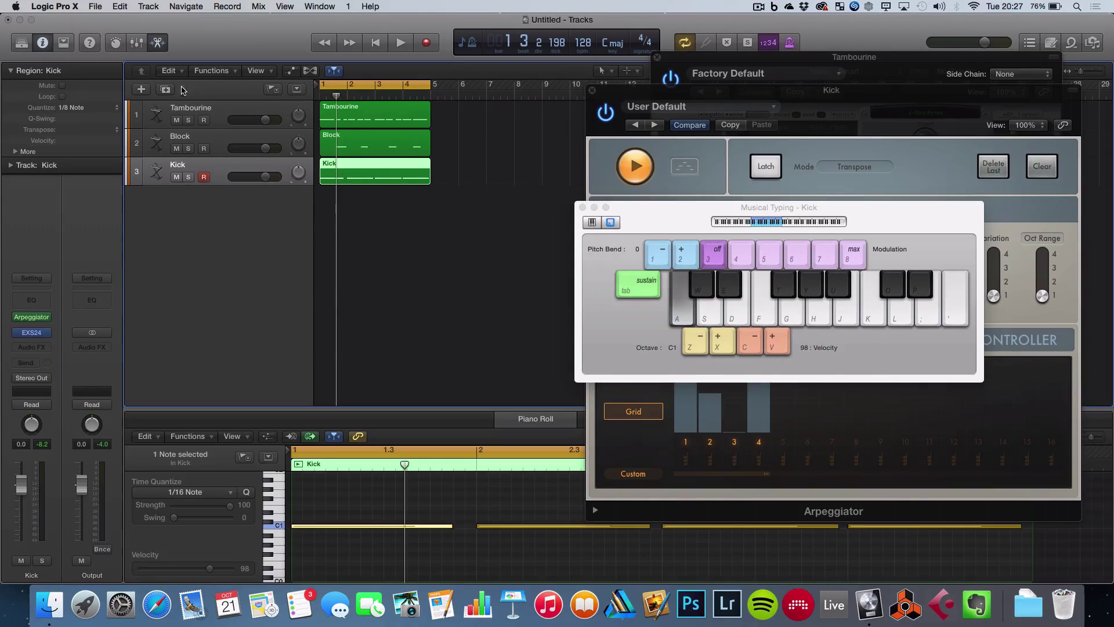
Step: Duplicate the Kick track with its plug-ins and name the new track Snare
left_click(166, 89)
double_click(193, 198)
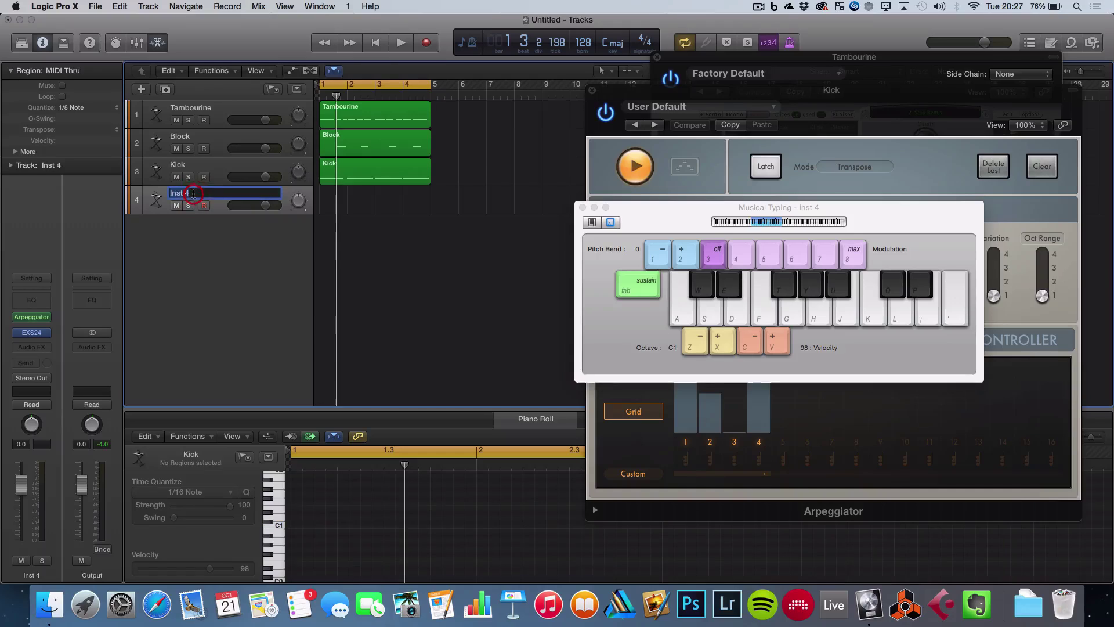
type("Snare")
key("Return")
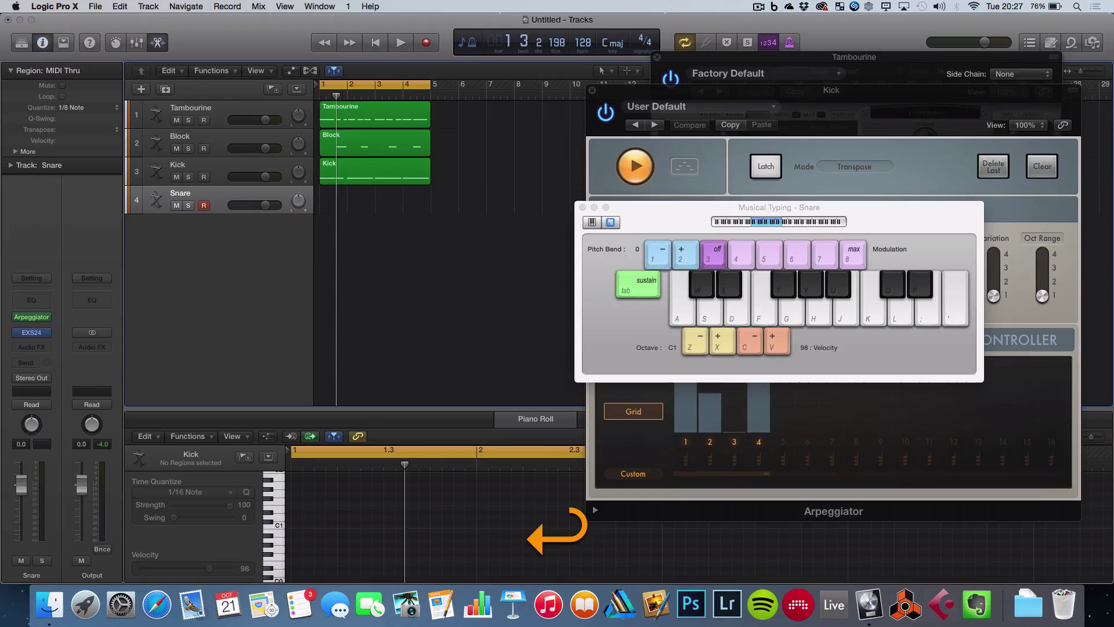
Step: Audition the snare sound with the W note on the Snare track while the groove plays
key("w")
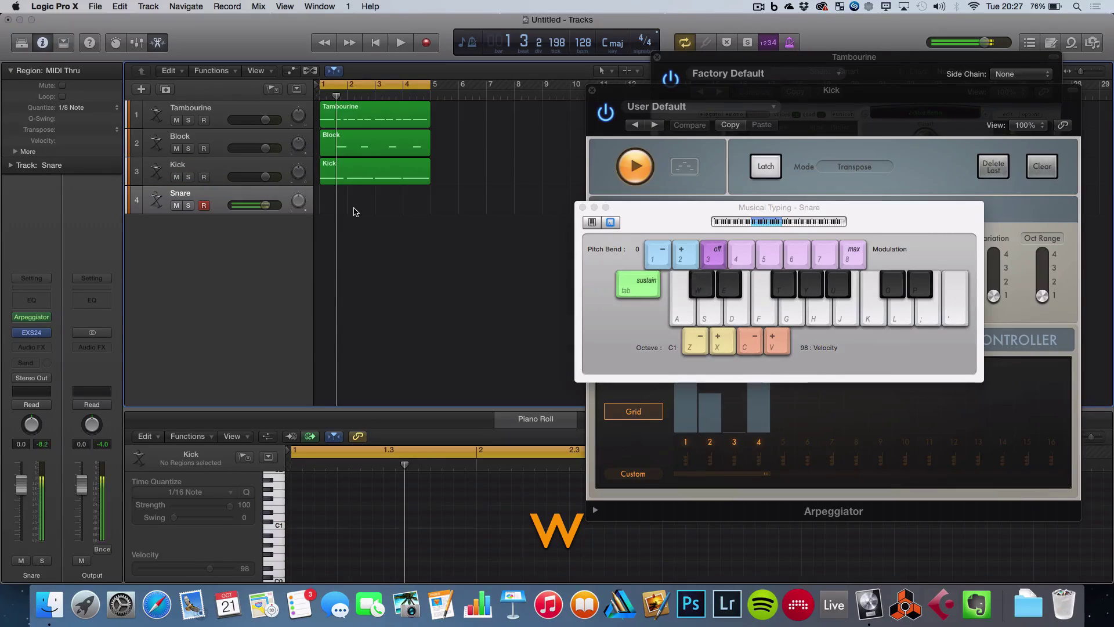
key("space")
key("w")
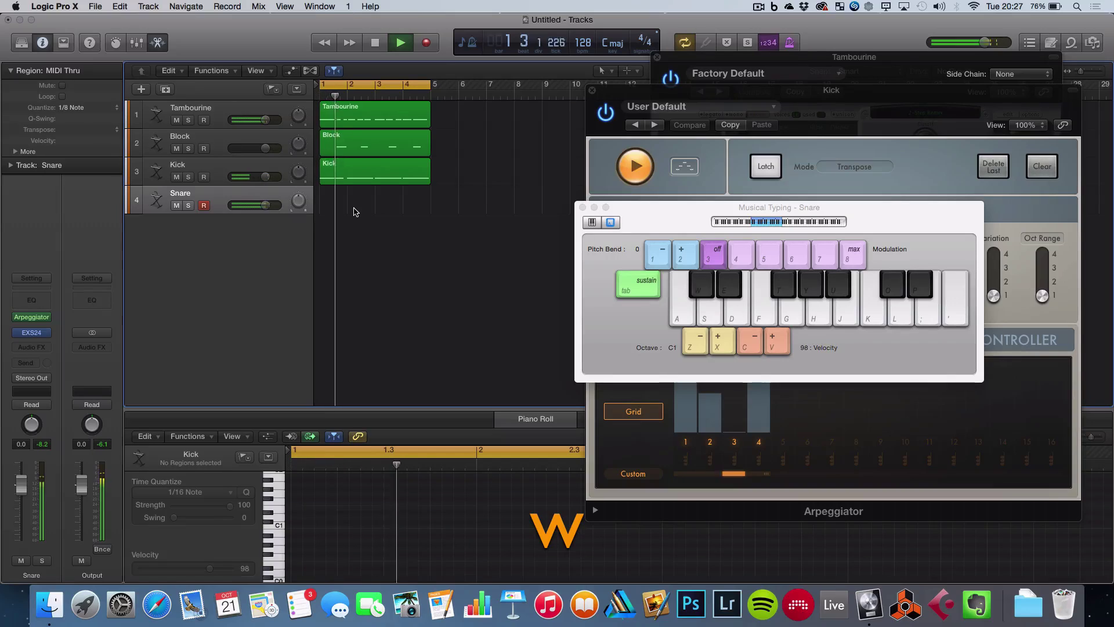
key("w")
key("w")
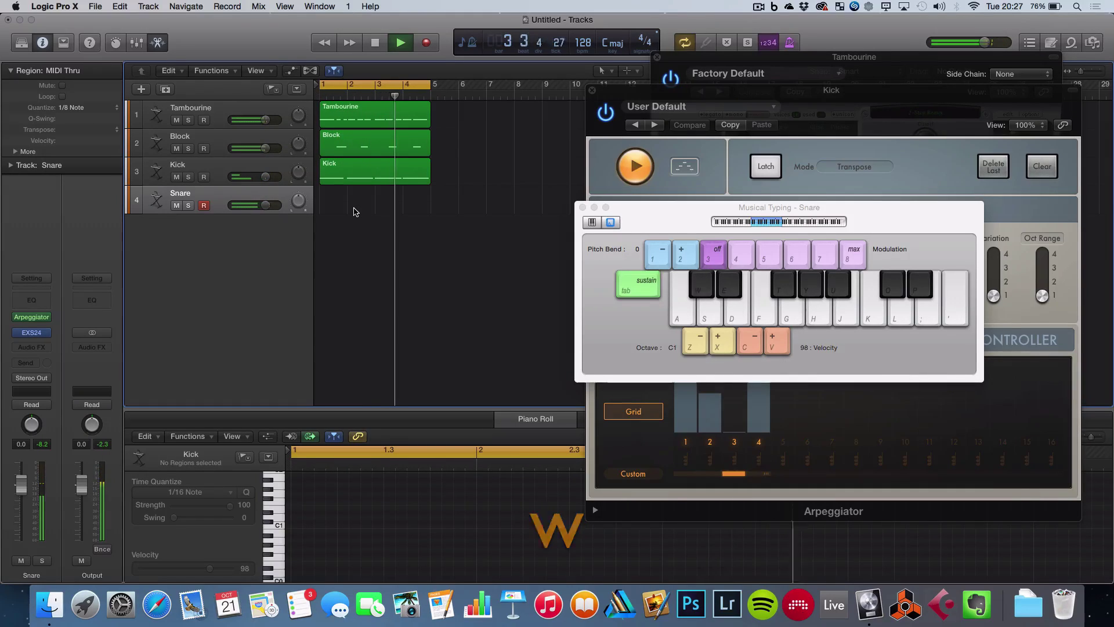
key("w")
key("w")
key("w")
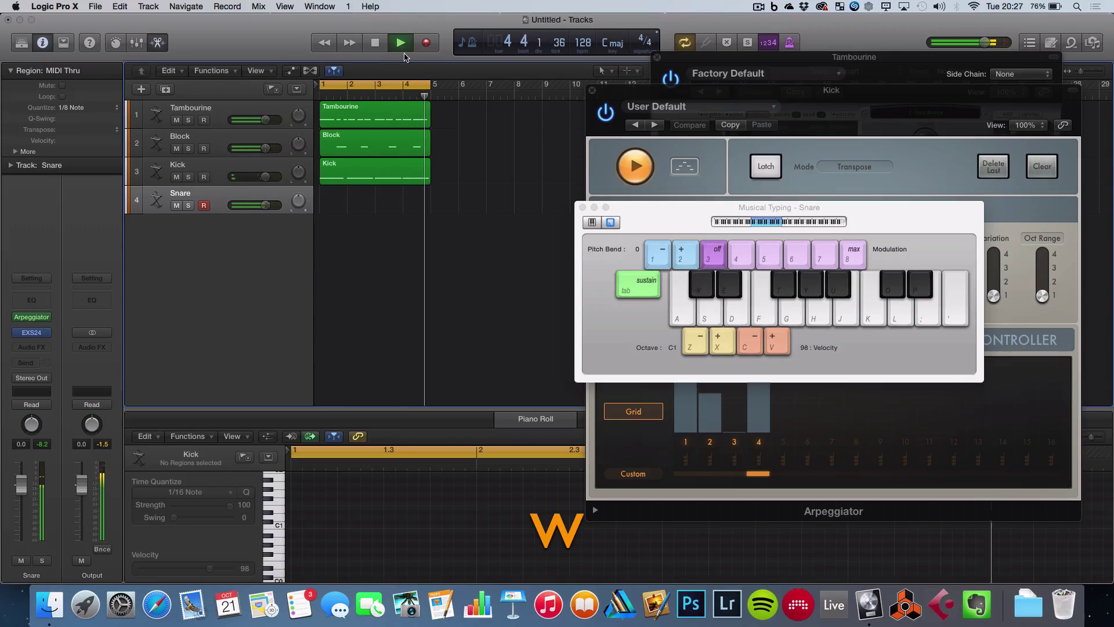
key("w")
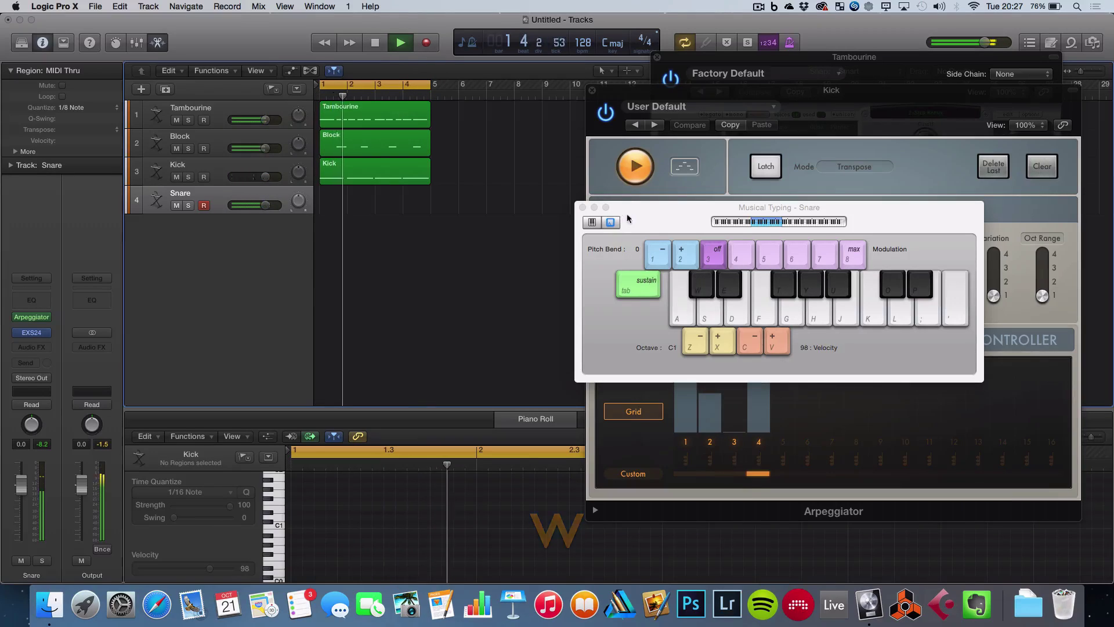
Step: Replace the Kick Arpeggiator window with the Snare track's, raise grid step 3 to full and lower step 4 to about a third
left_click_drag(631, 212, 160, 383)
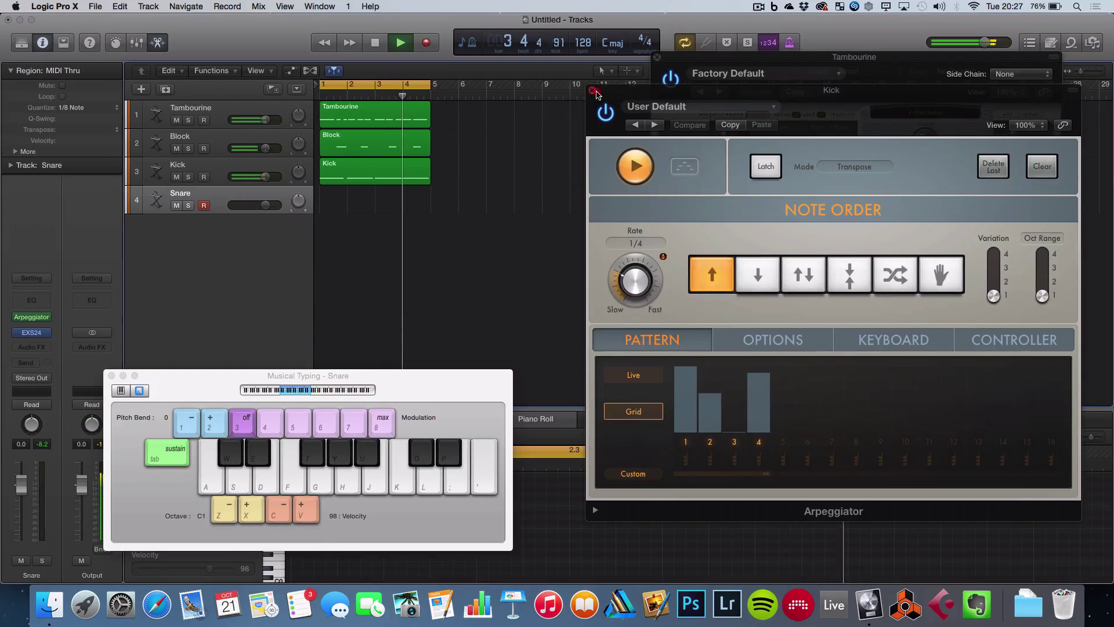
left_click(592, 91)
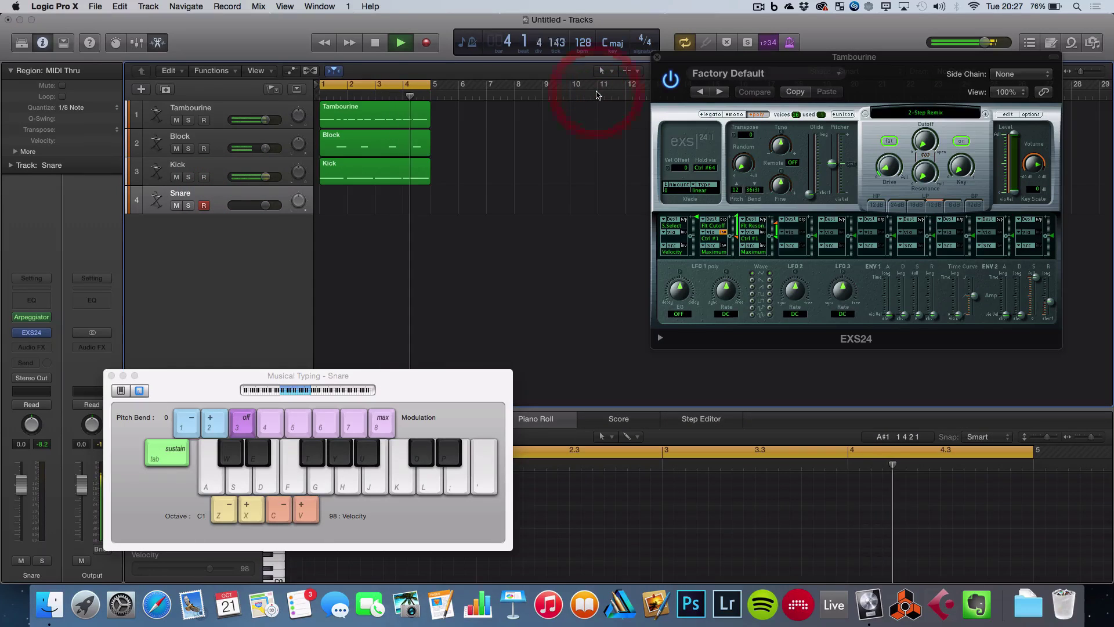
left_click(31, 318)
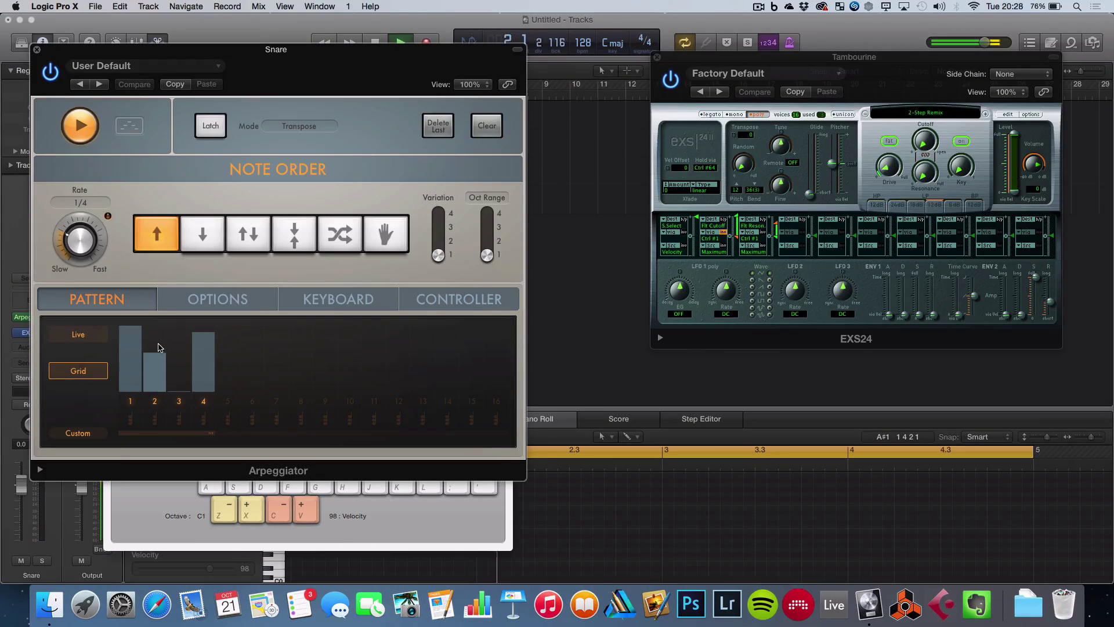
left_click_drag(183, 345, 179, 325)
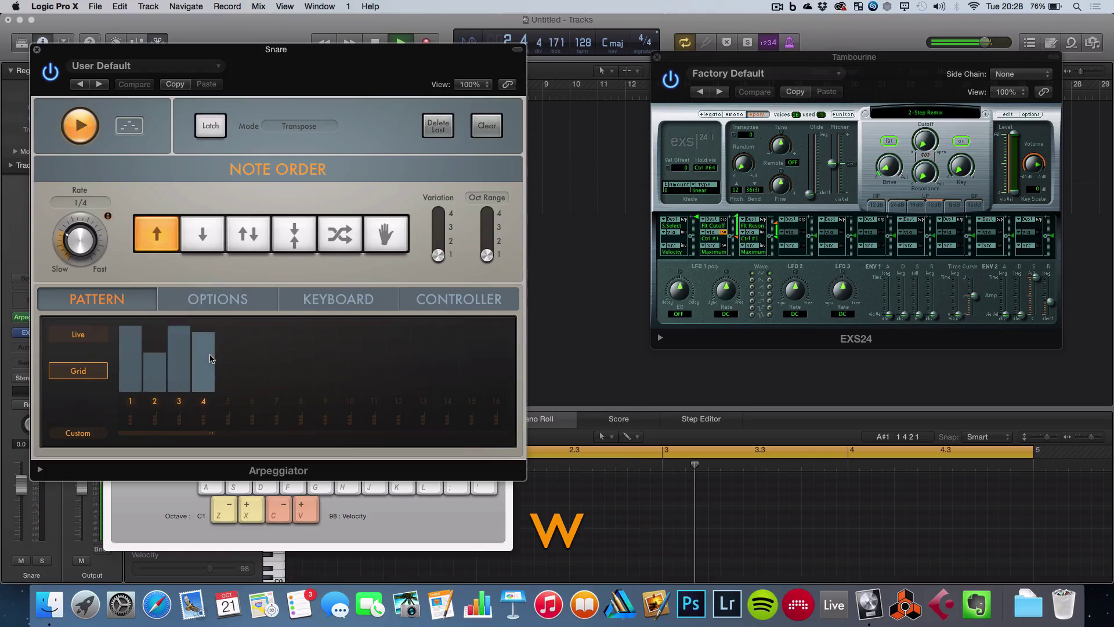
left_click_drag(210, 359, 210, 391)
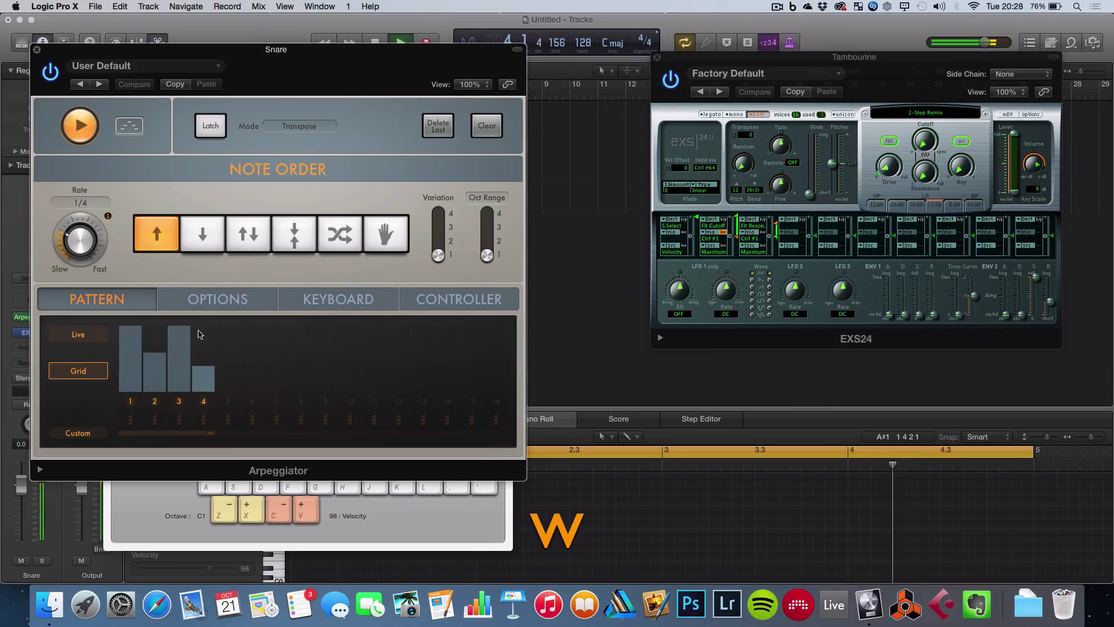
Step: Set the Snare Arpeggiator's rate to 1/16 and move its window clear of the track regions
left_click_drag(196, 53, 590, 68)
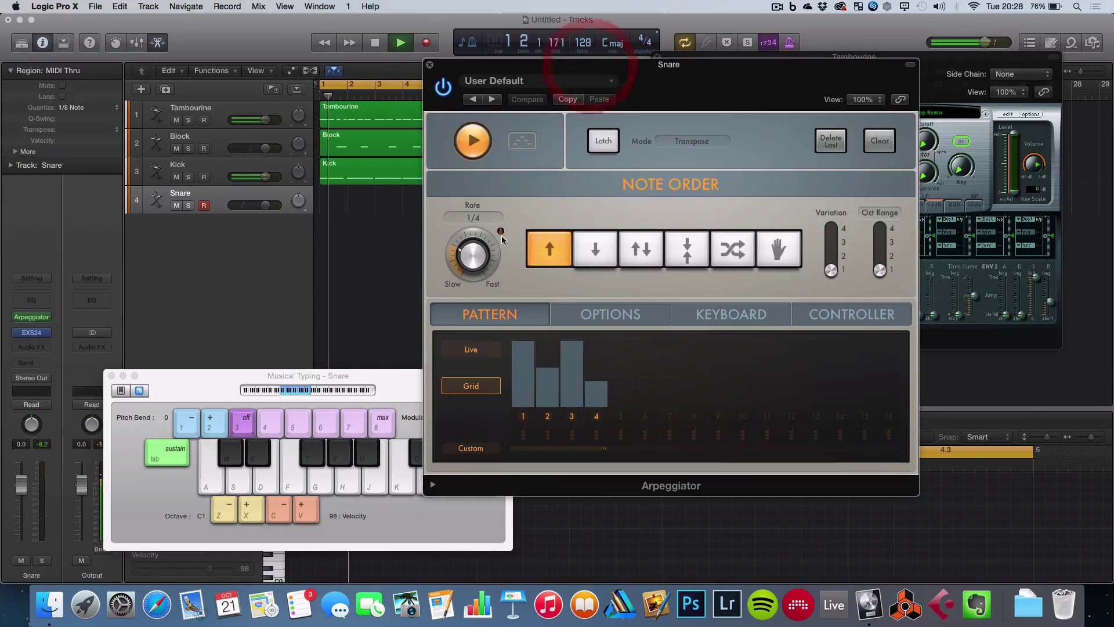
left_click_drag(476, 244, 477, 262)
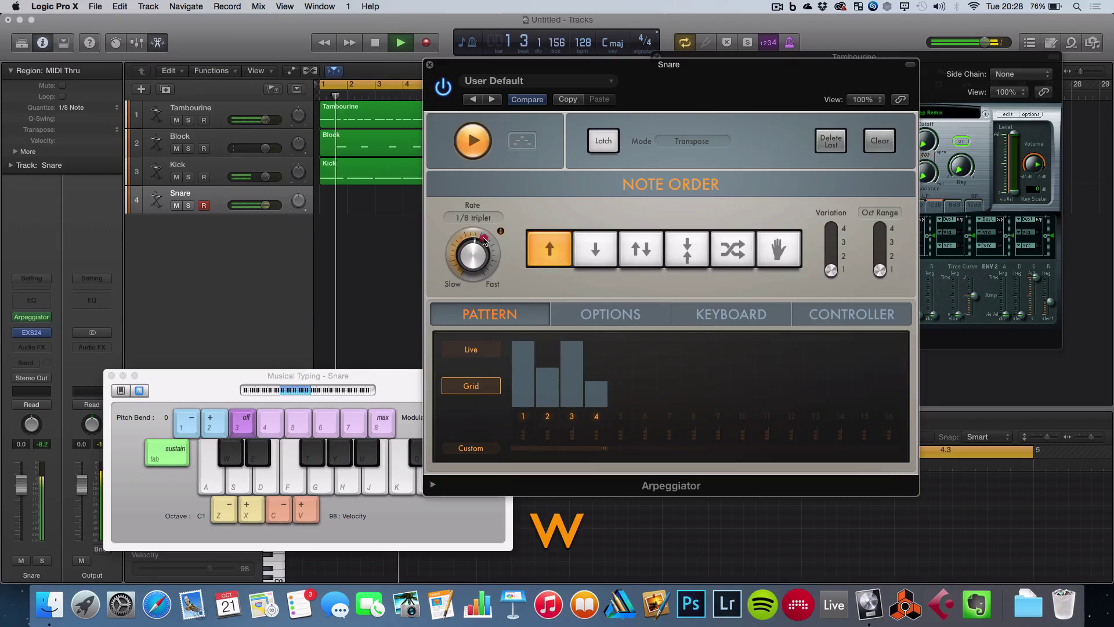
left_click_drag(477, 262, 484, 243)
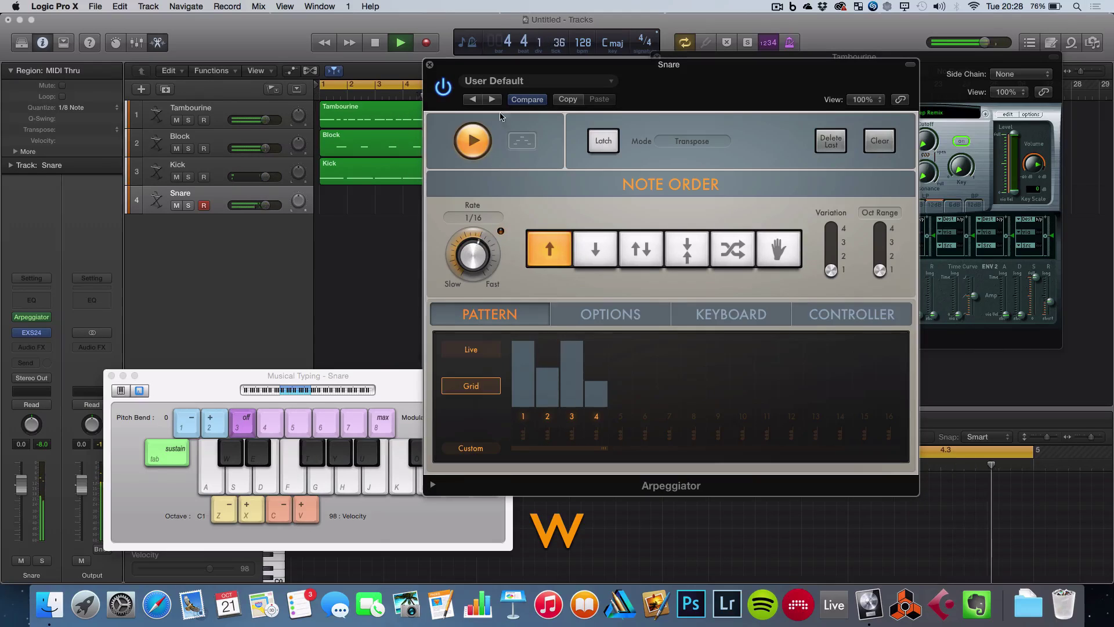
left_click_drag(495, 67, 592, 78)
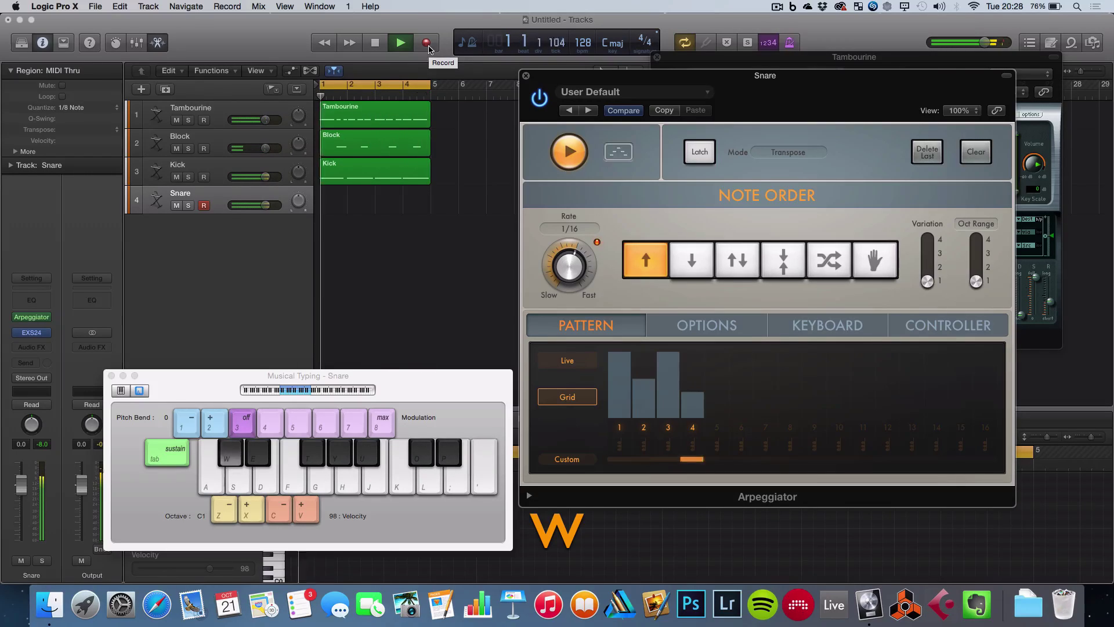
Step: Record repeated short W notes on the Snare track across the four-bar cycle, then end the recording
left_click(428, 44)
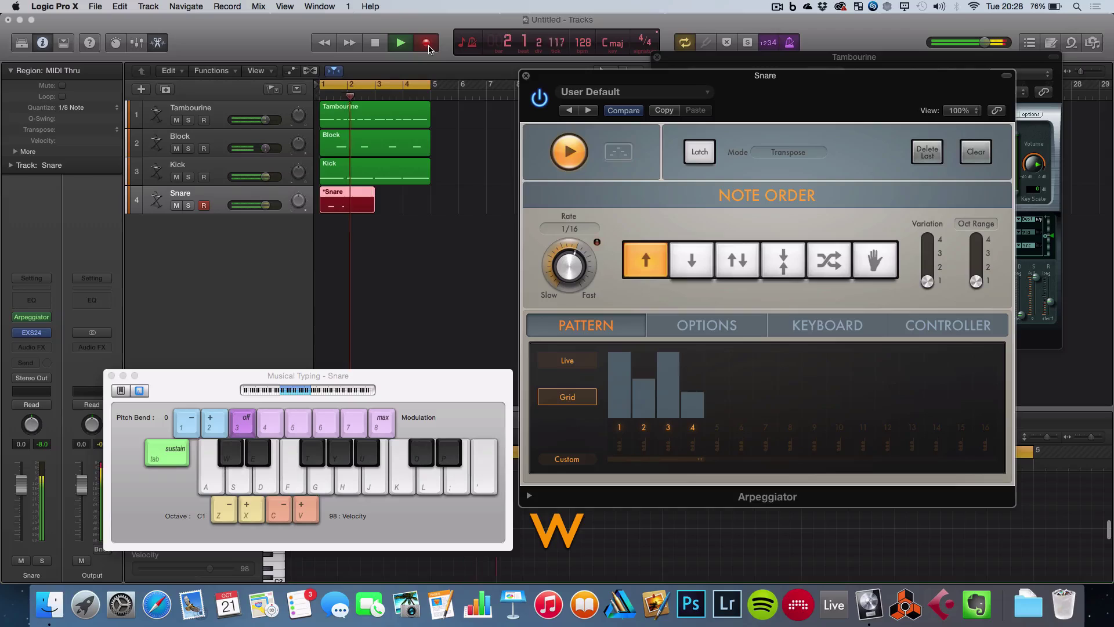
key("w")
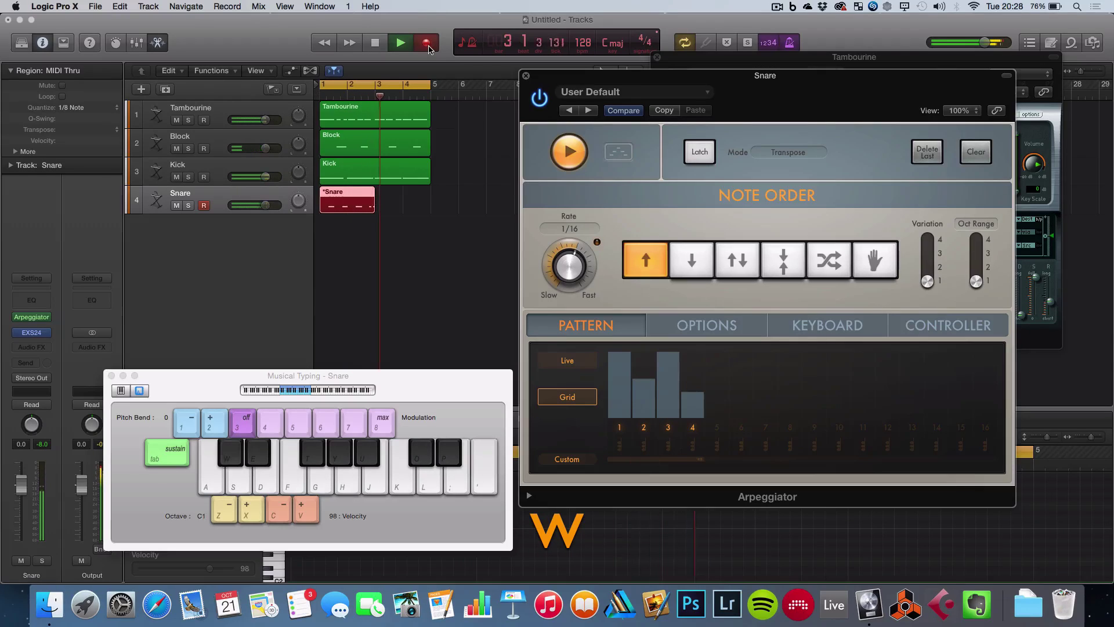
key("w")
key("w")
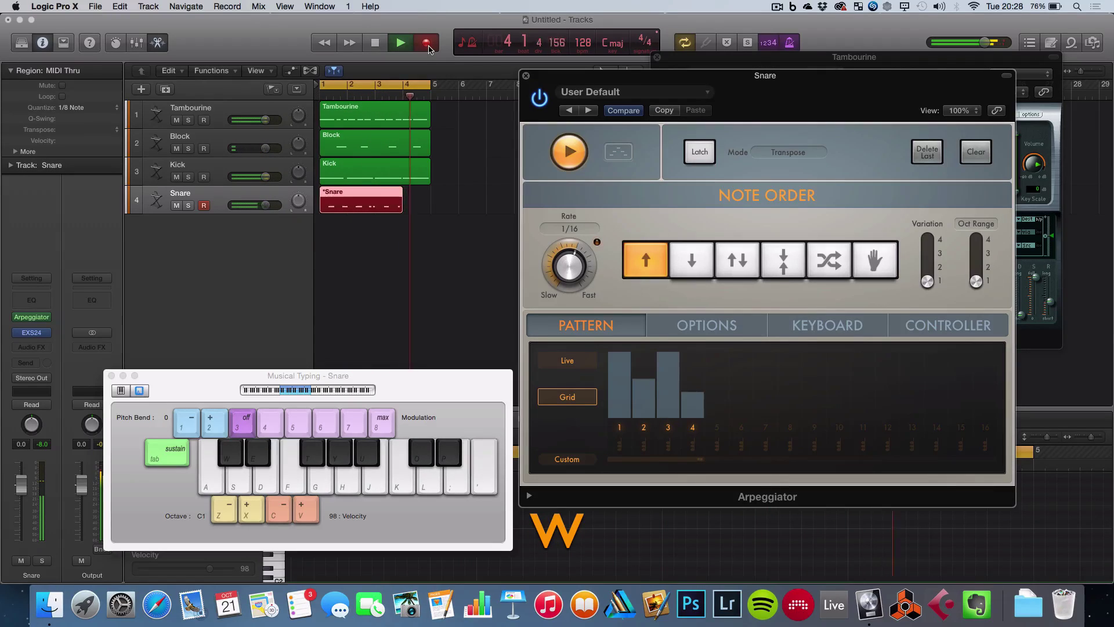
key("w")
key("w")
left_click(428, 44)
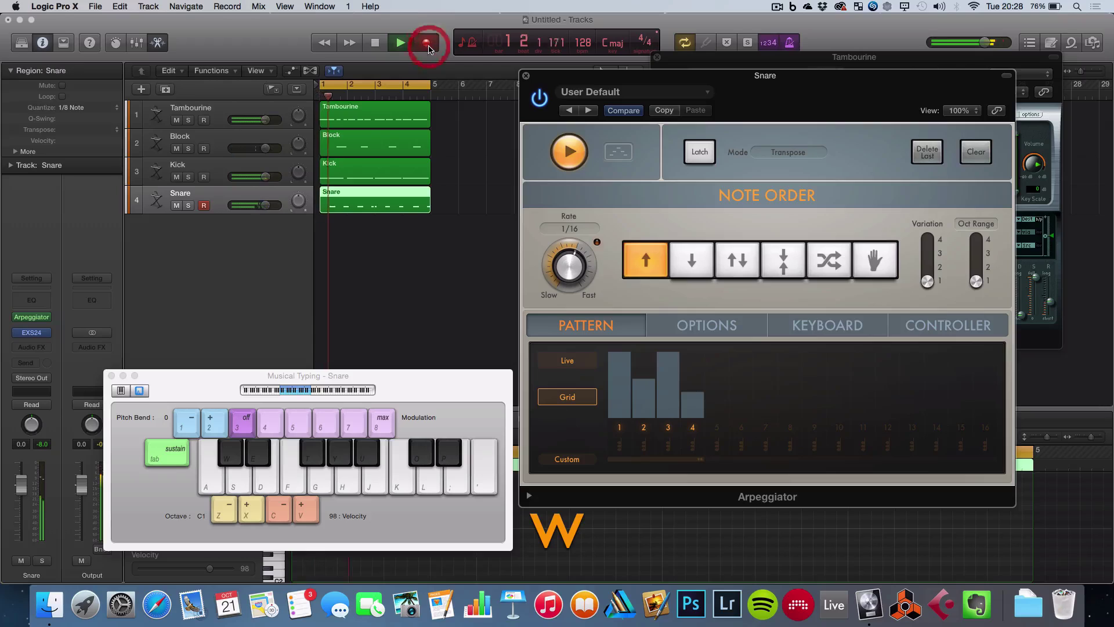
key("w")
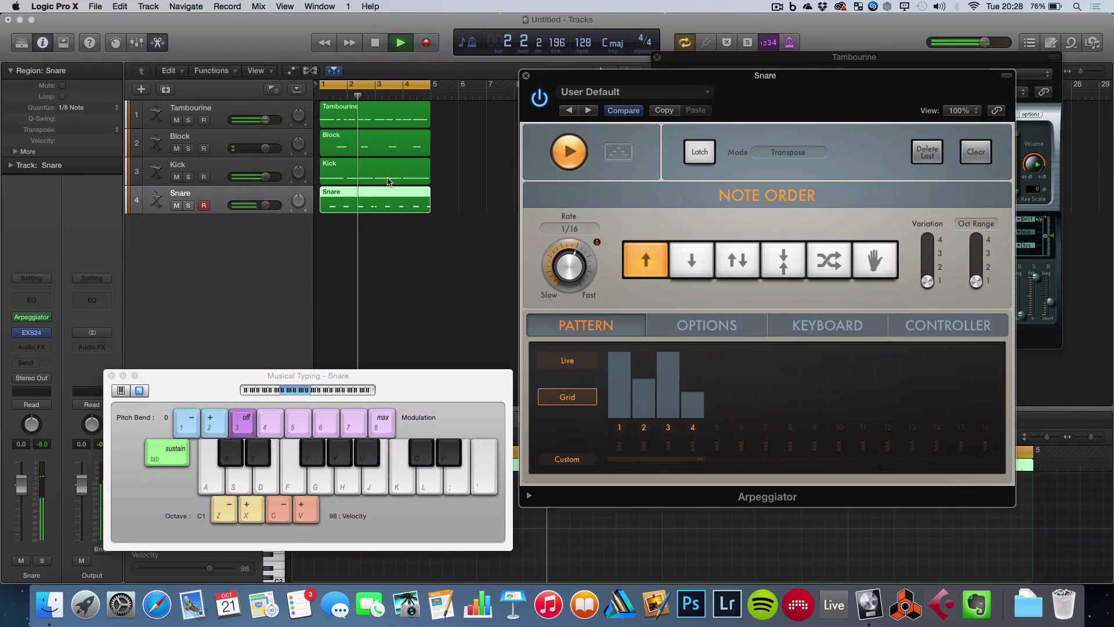
Step: Close Musical Typing and the Snare Arpeggiator, stop playback and open the Snare region in the Piano Roll
left_click(369, 185)
left_click(112, 376)
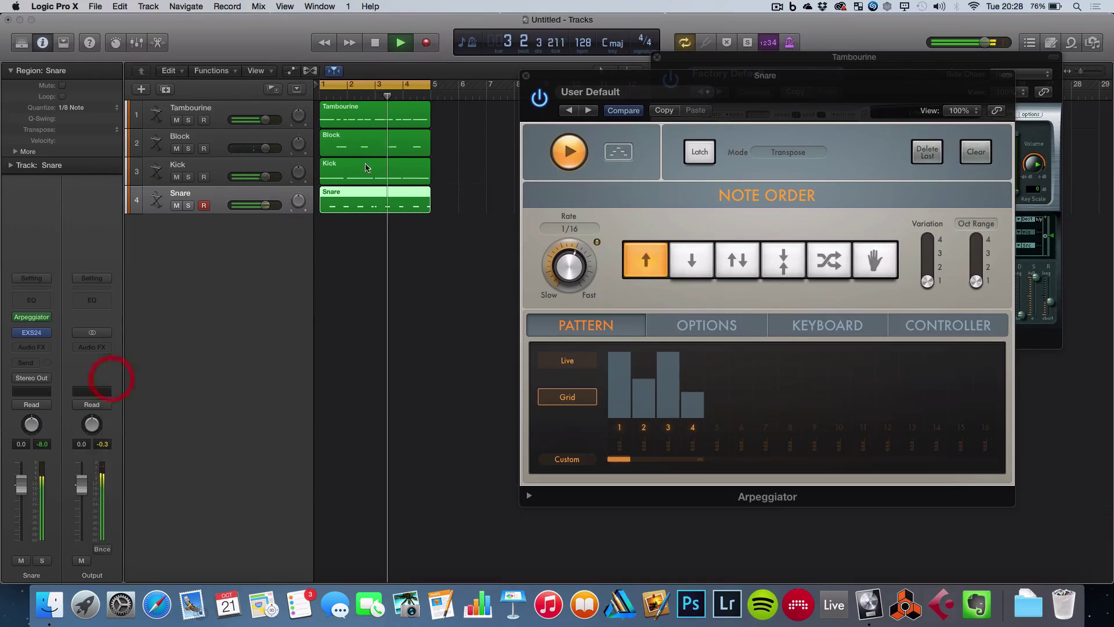
left_click(526, 76)
key("space")
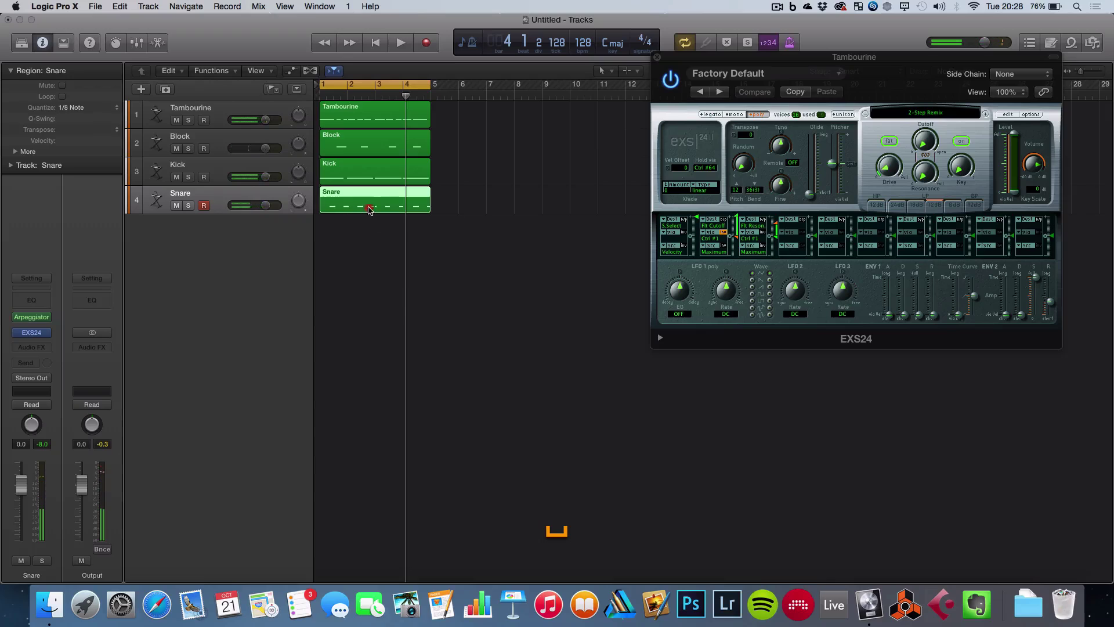
double_click(369, 209)
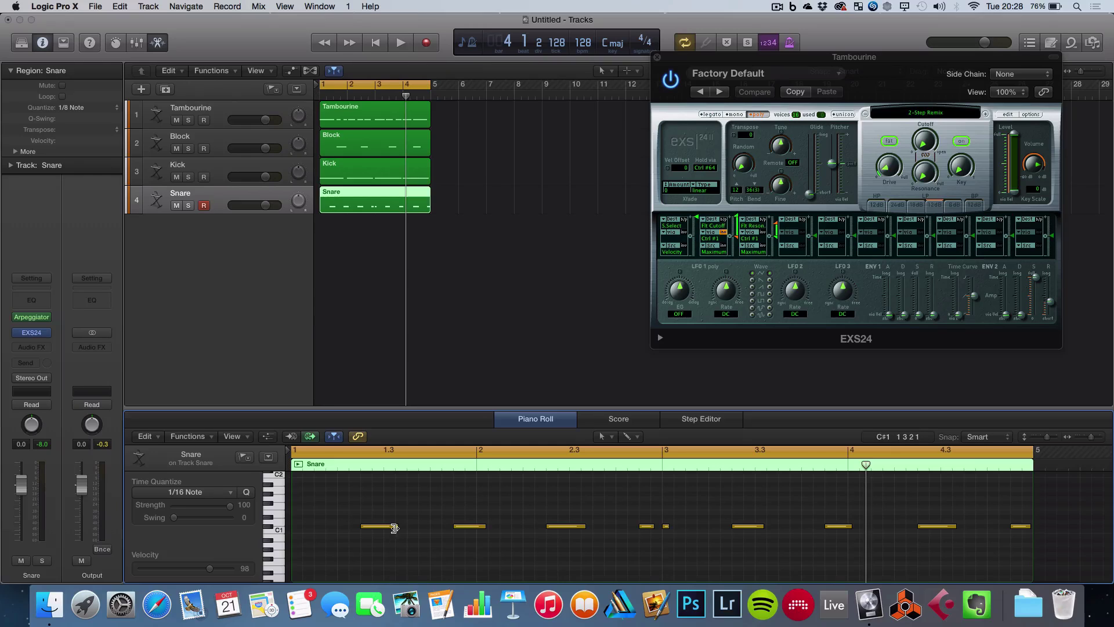
Step: Shorten the first two notes of the Snare region in the Piano Roll and play the cycle to check them
key("space")
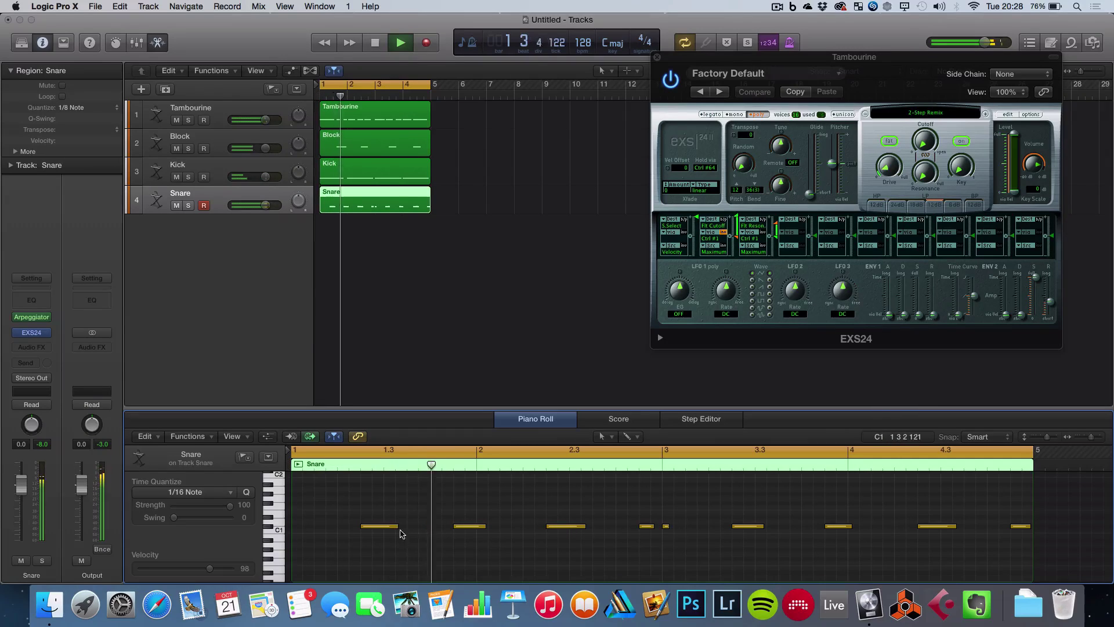
left_click_drag(397, 526, 379, 526)
key("space")
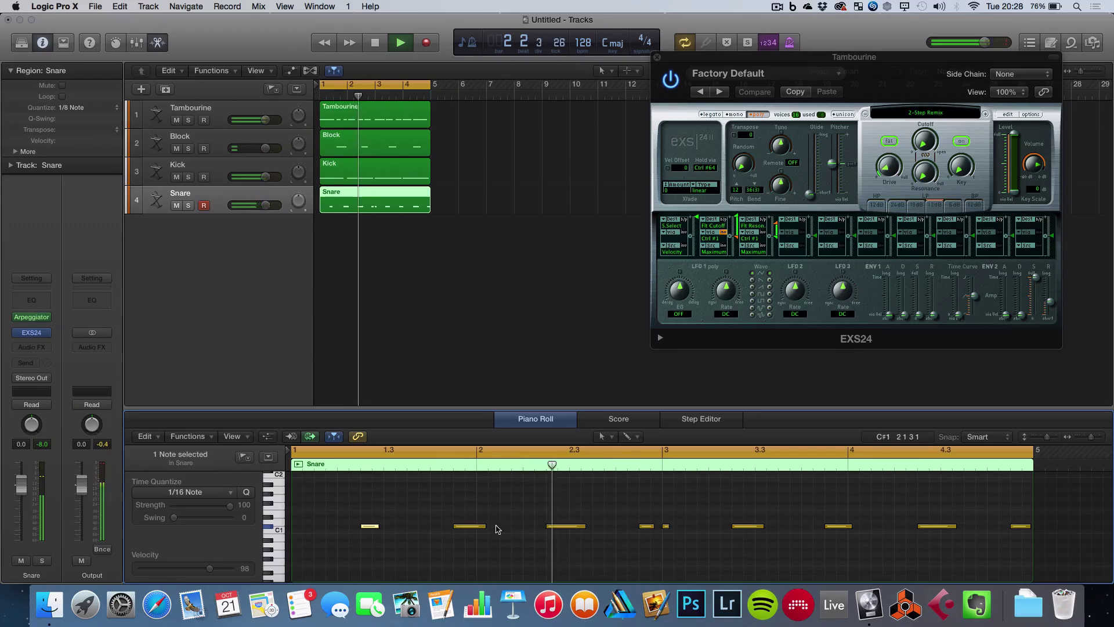
left_click_drag(482, 525, 474, 526)
key("space")
key("space")
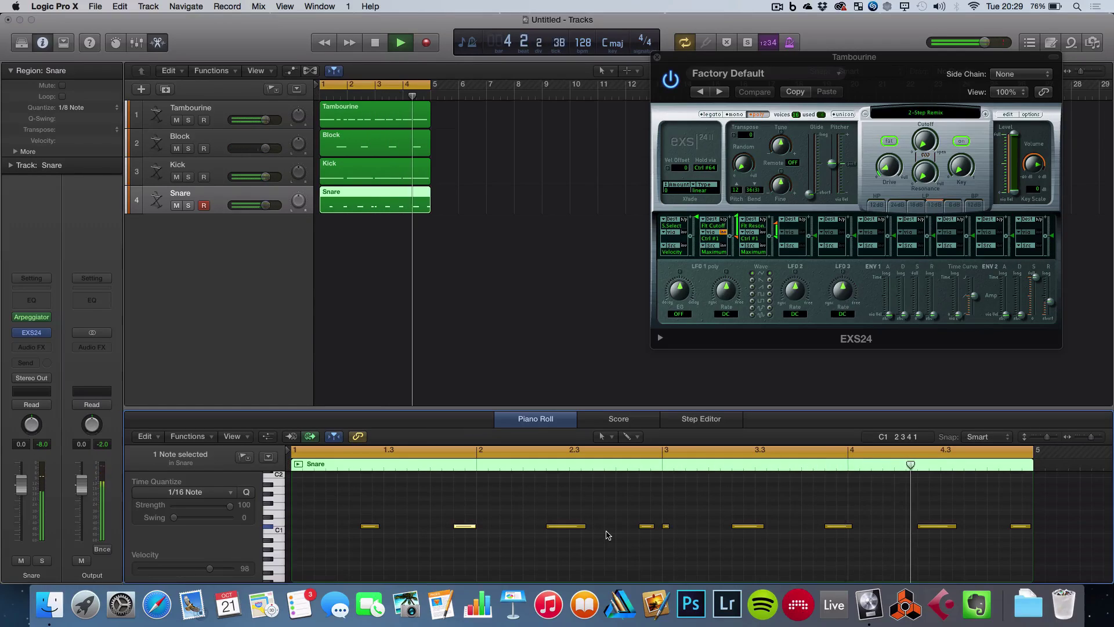
key("space")
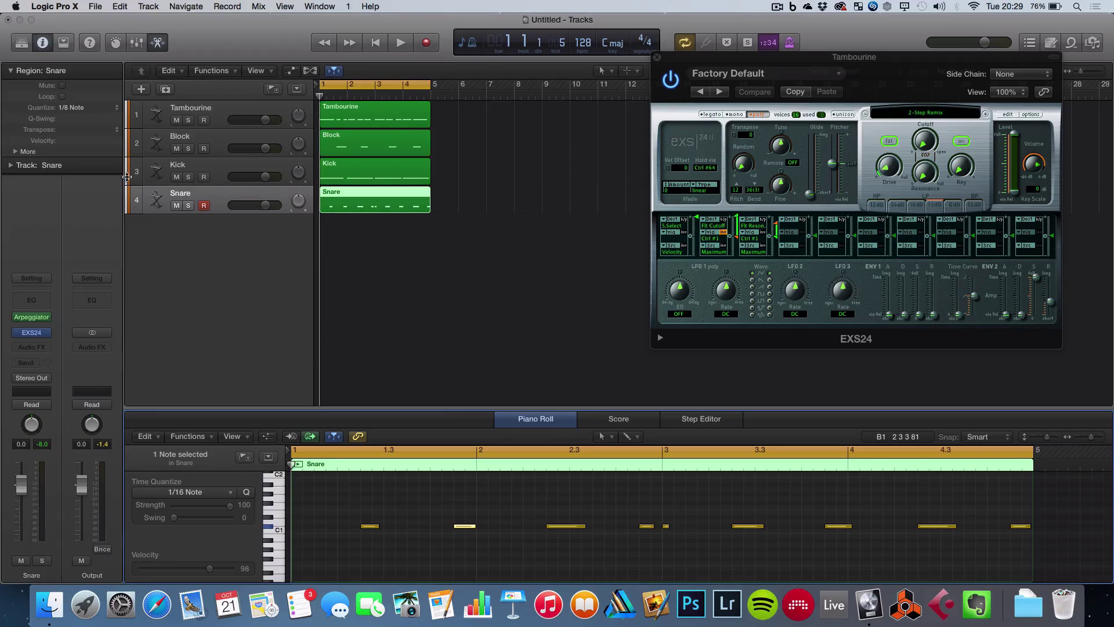
Step: Try the Snare region with quantize off, undo back through the note edits and redo the MIDI cycle recording
left_click(105, 108)
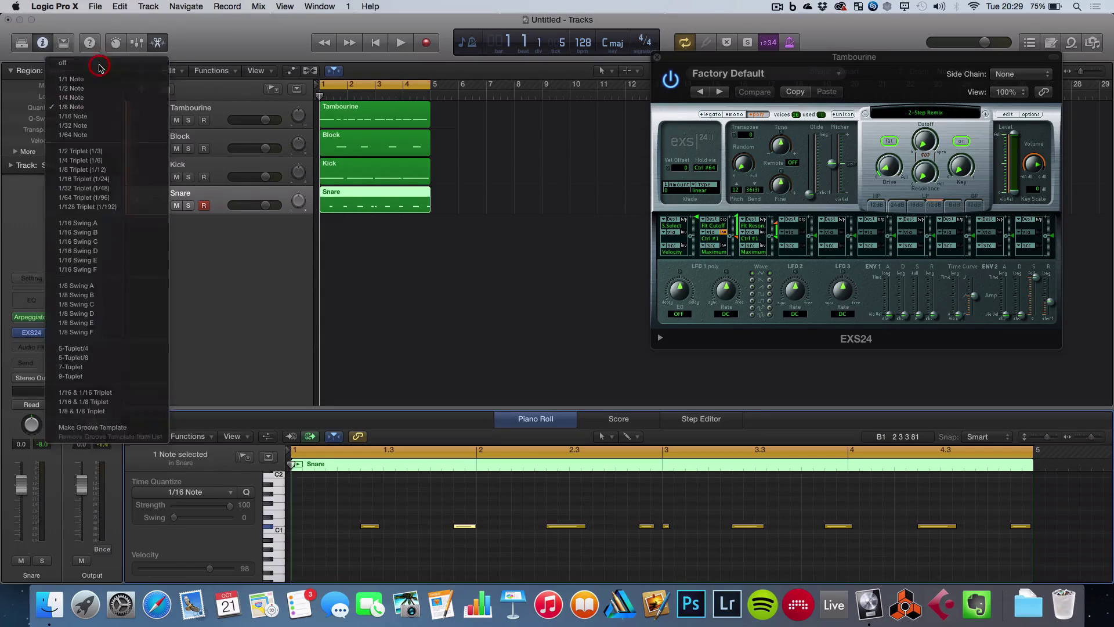
left_click(100, 61)
key("cmd+z")
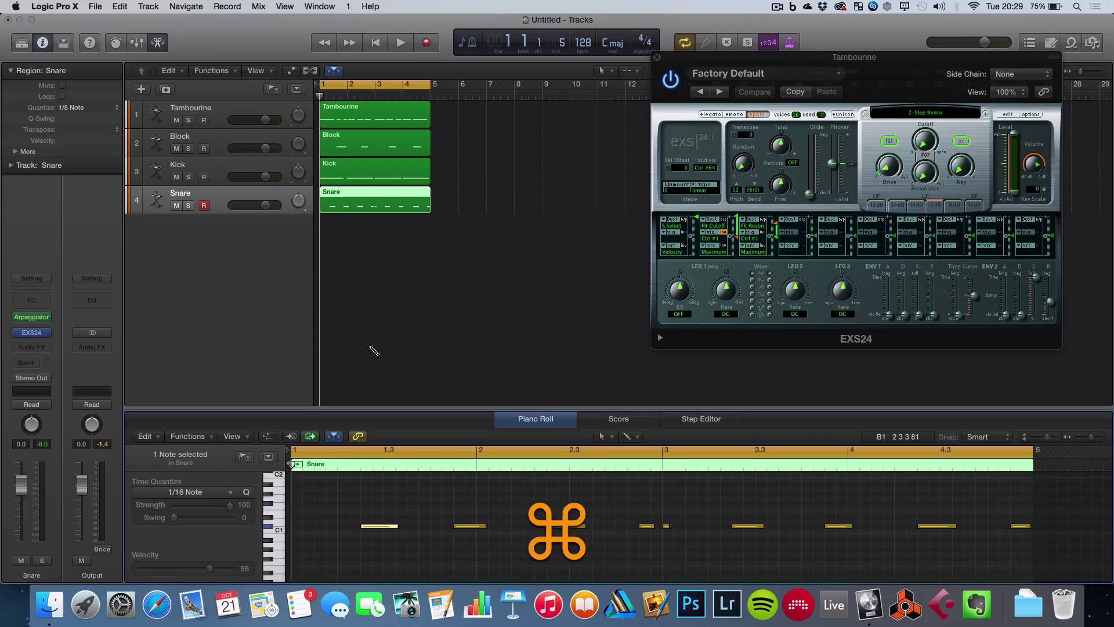
key("super+z")
left_click(120, 6)
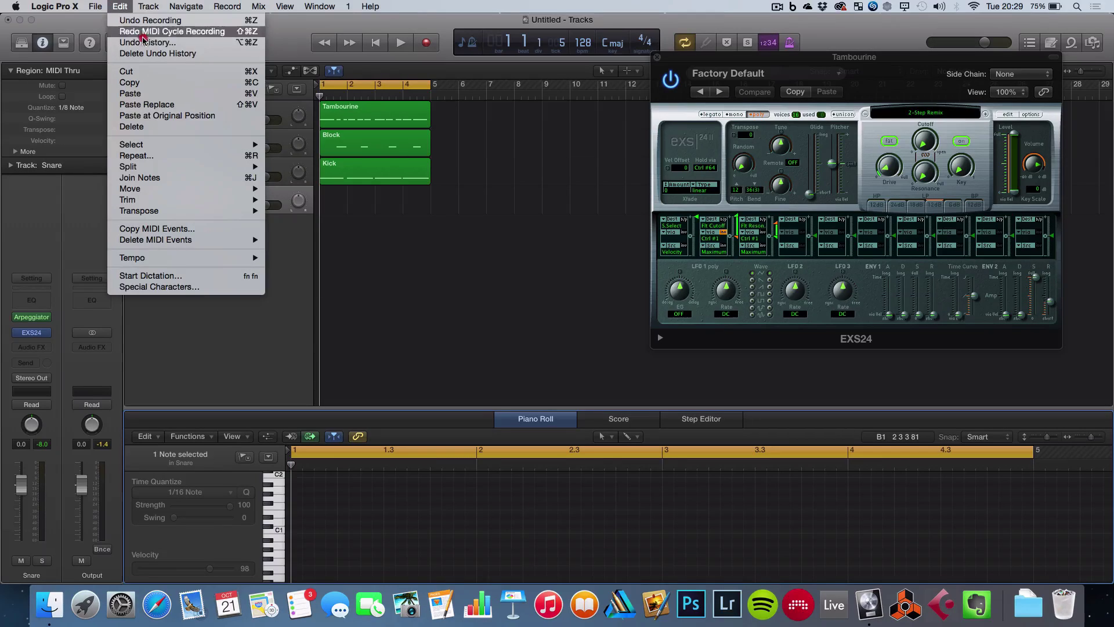
left_click(142, 30)
Step: Play back the groove and delete the recorded region on the Snare track
key("space")
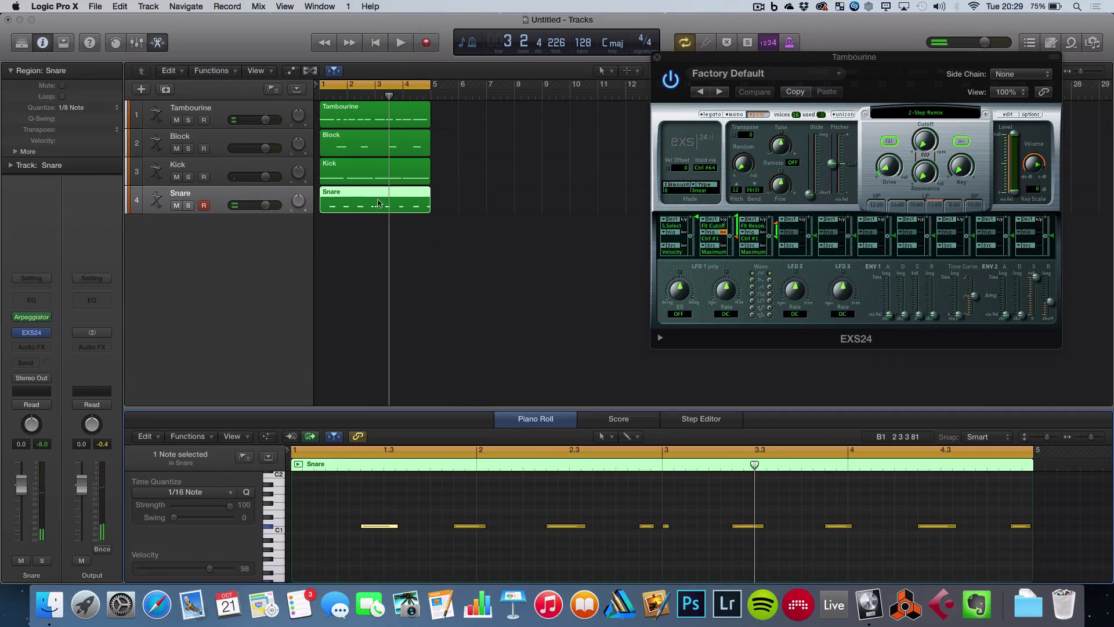
left_click(378, 203)
key("BackSpace")
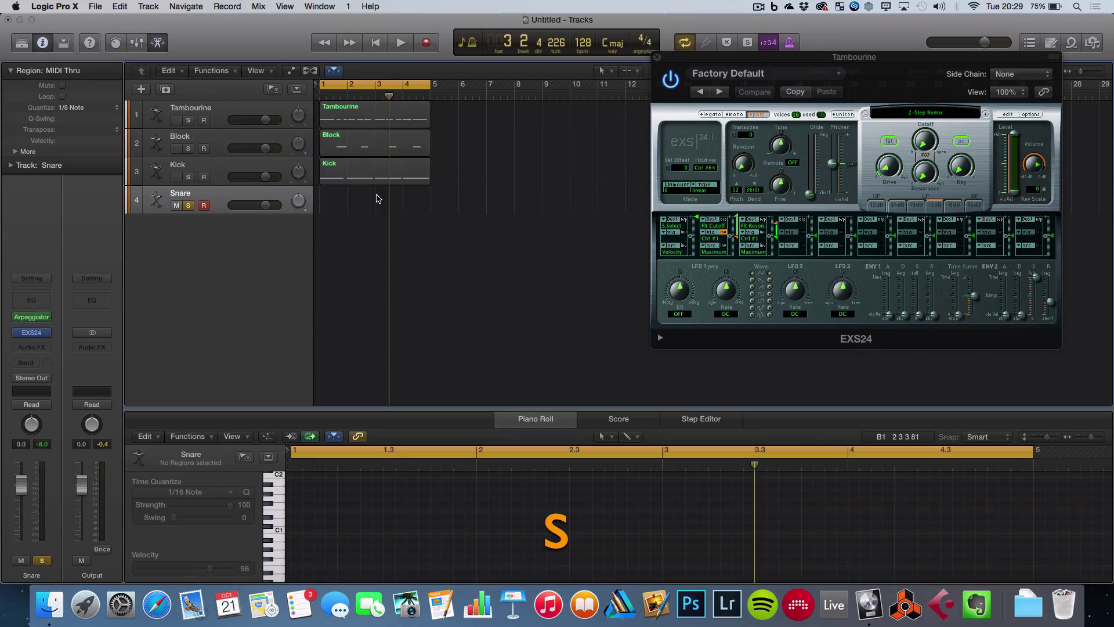
Step: Turn off solo on the Snare track and open Musical Typing to audition its drum sounds
left_click(307, 7)
left_click(615, 292)
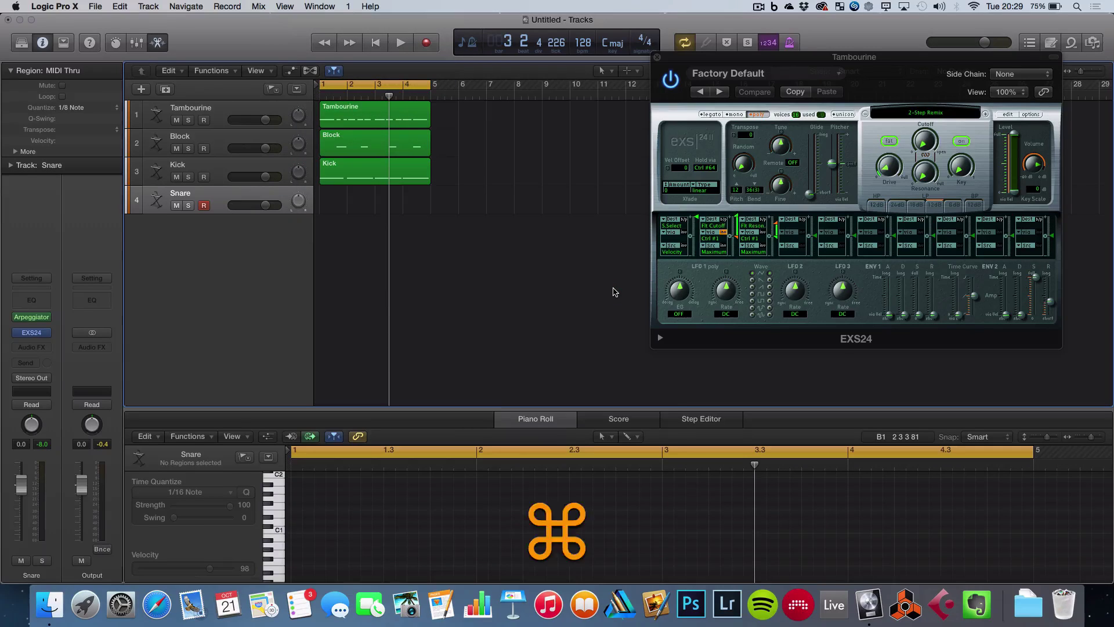
key("cmd+k")
key("a")
key("s")
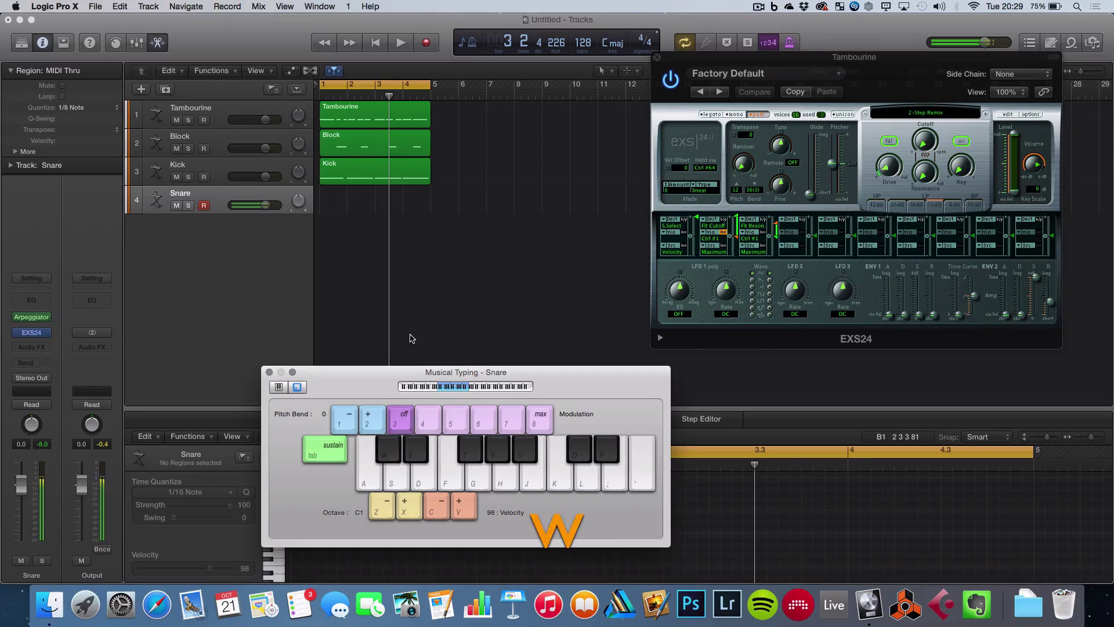
Step: Play the cycle and rehearse the snare hits over the tambourine, block and kick
key("space")
key("w")
key("w")
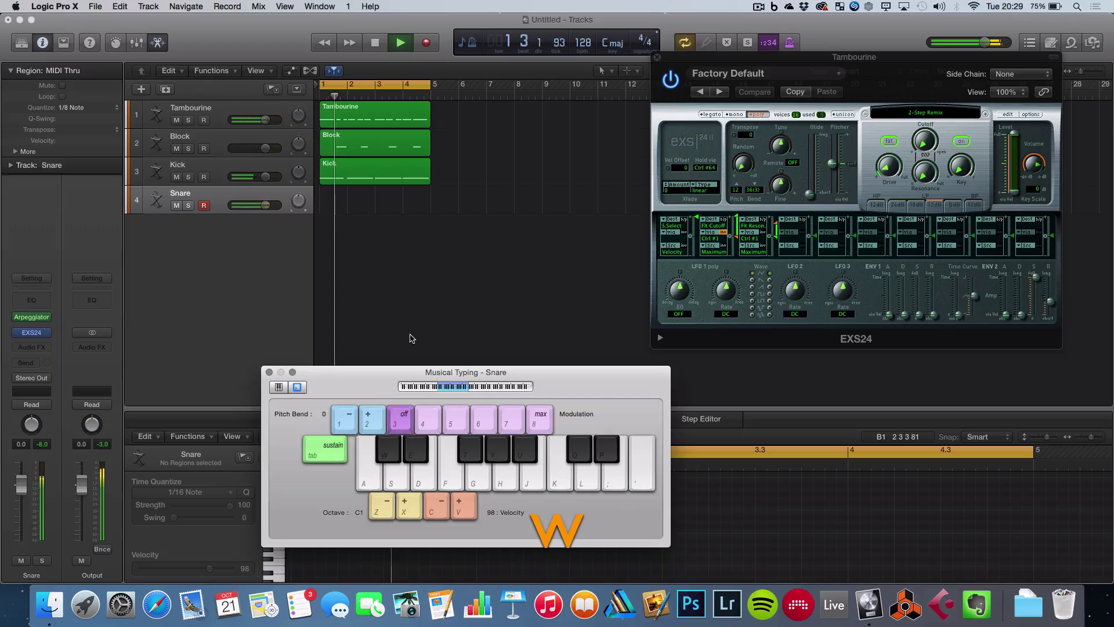
key("w")
key("w")
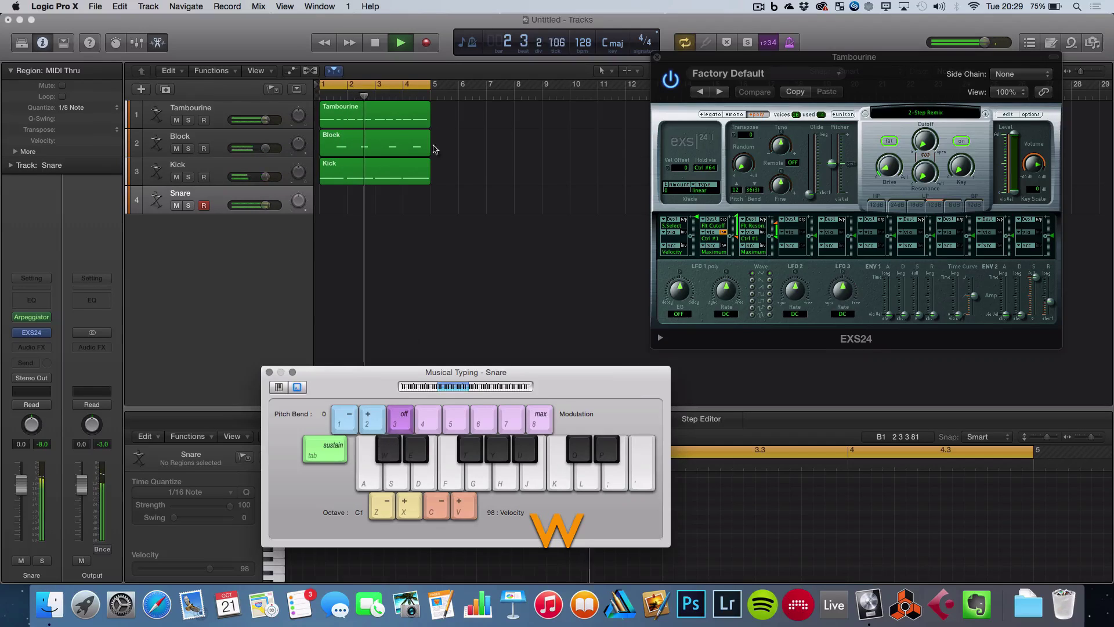
key("w")
key("w")
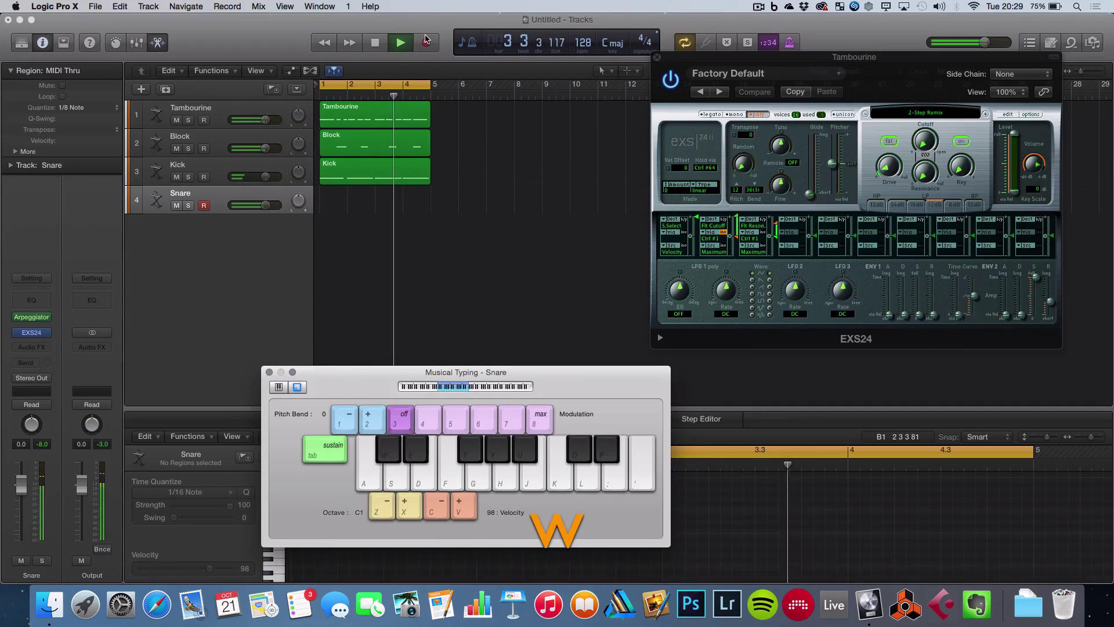
key("w")
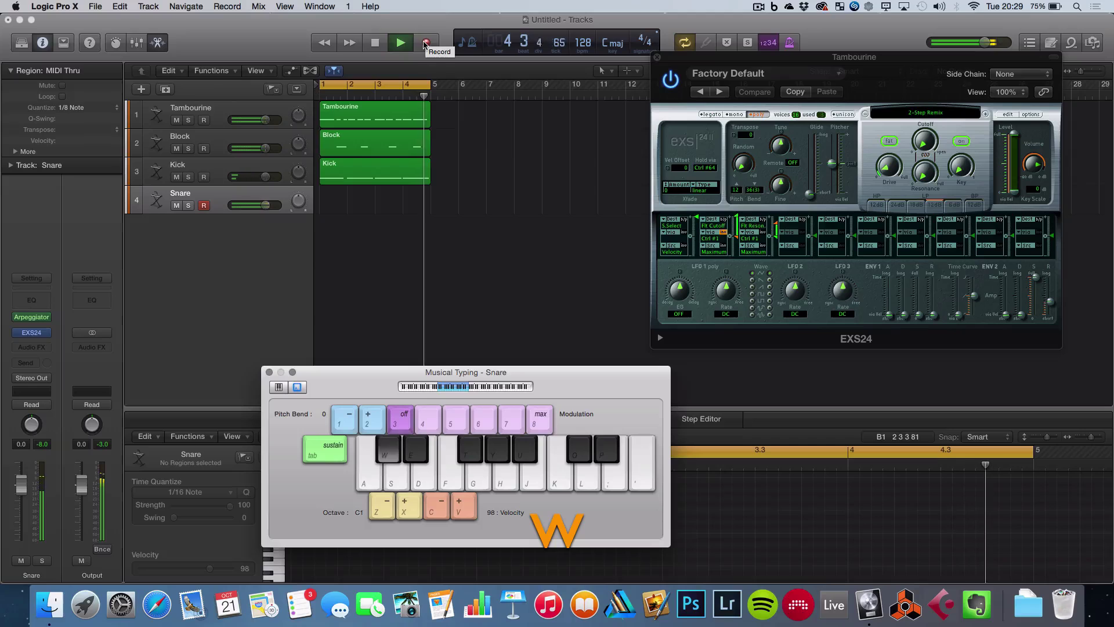
left_click(425, 43)
key("w")
key("w")
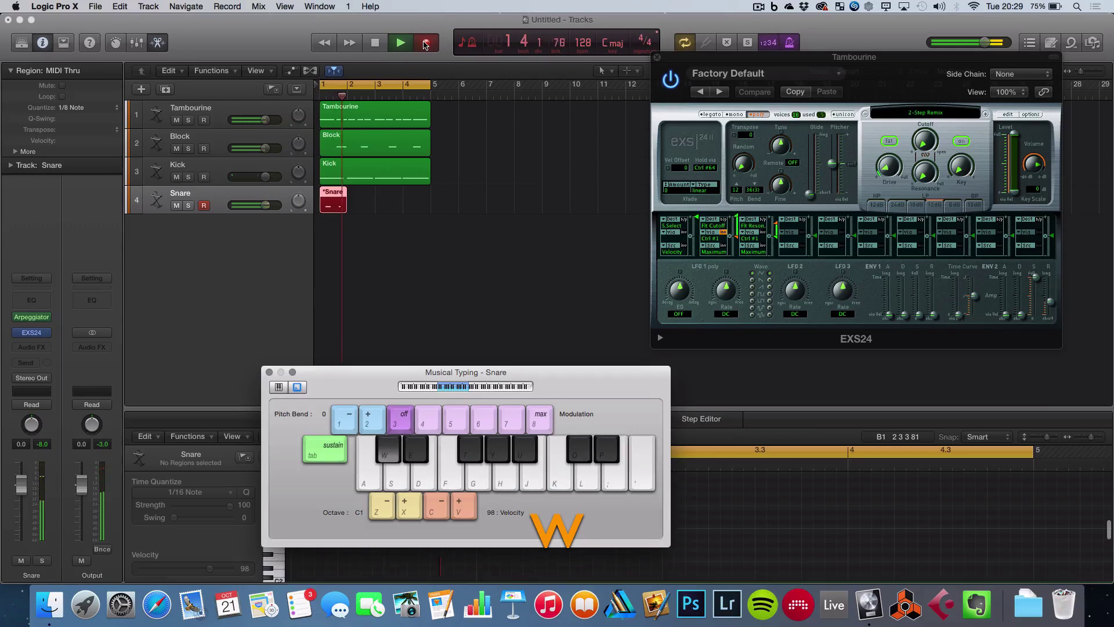
key("w")
key("w")
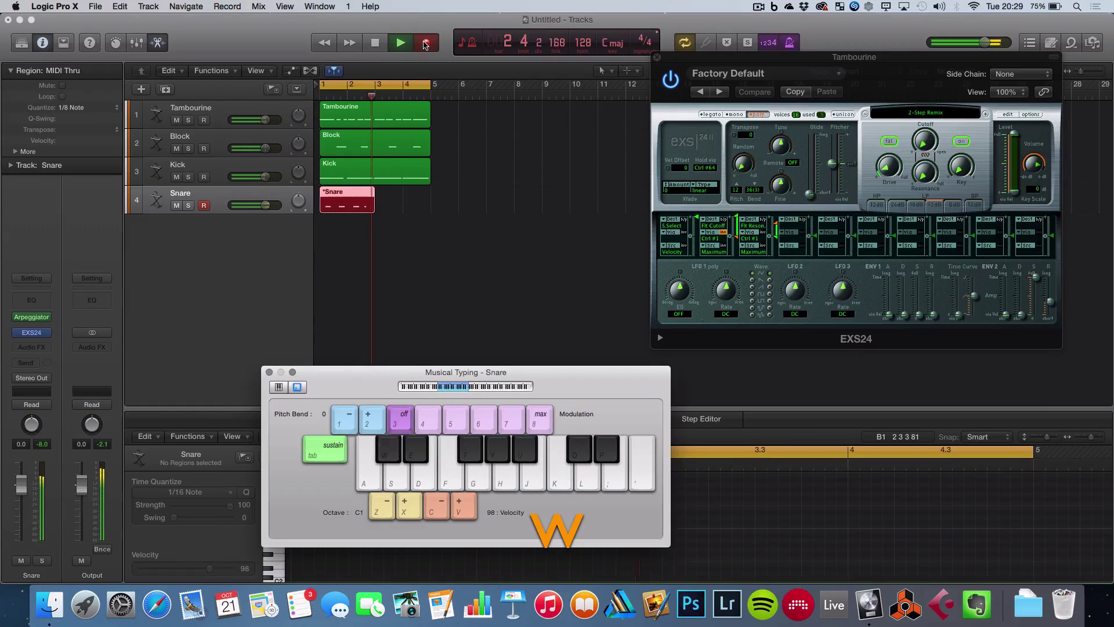
key("w")
key("space")
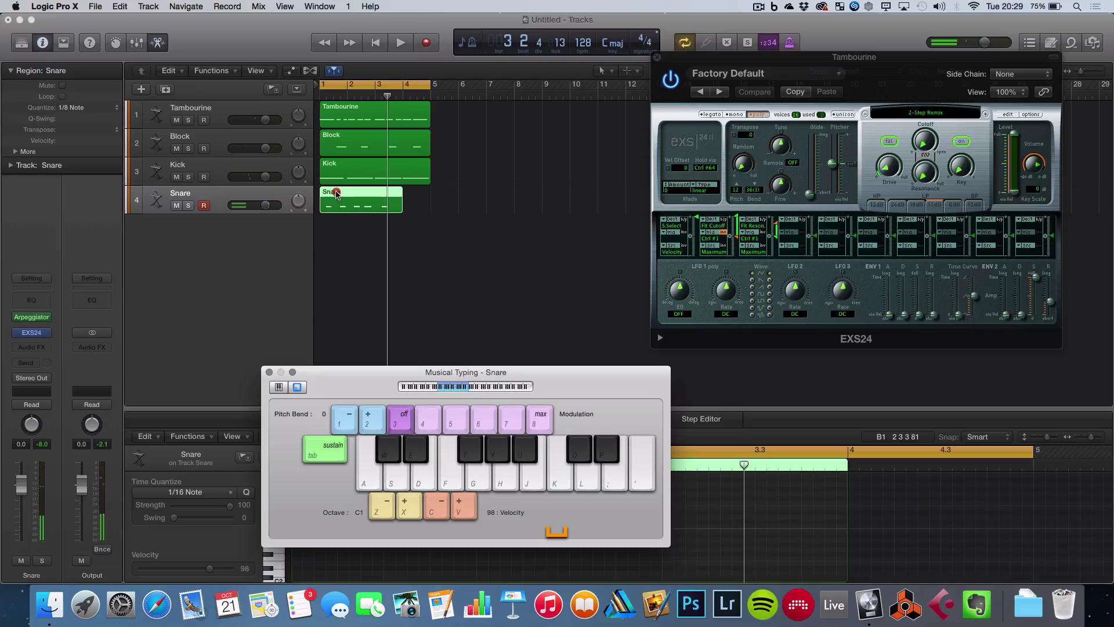
key("BackSpace")
Step: Set the quantize to 1/16 Note and record a four-bar pattern of snare hits on the Snare track
left_click(92, 112)
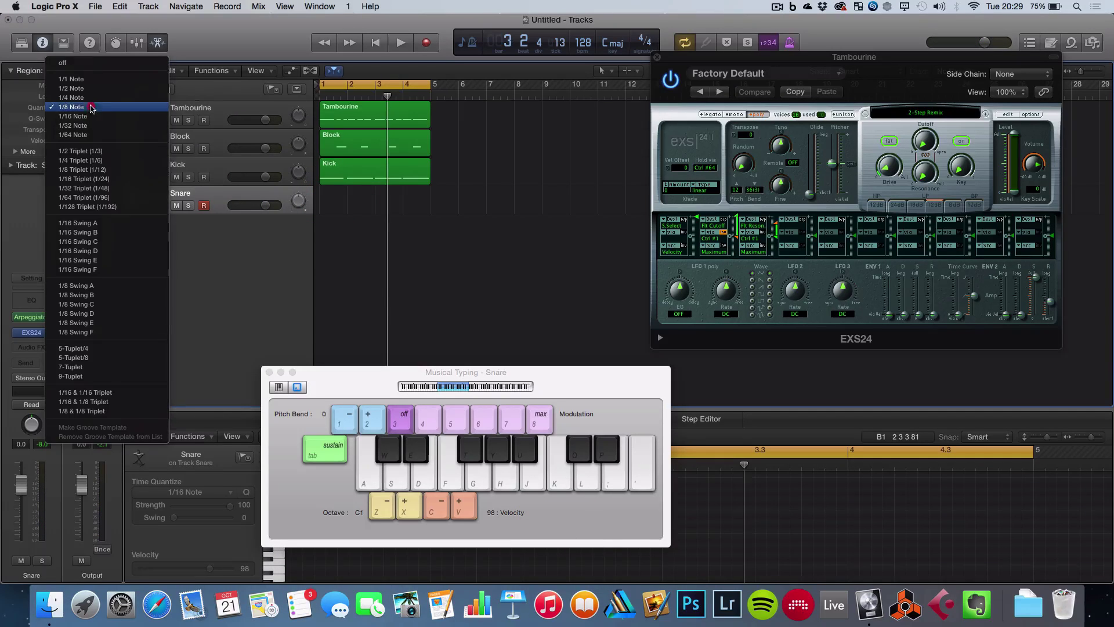
left_click(86, 116)
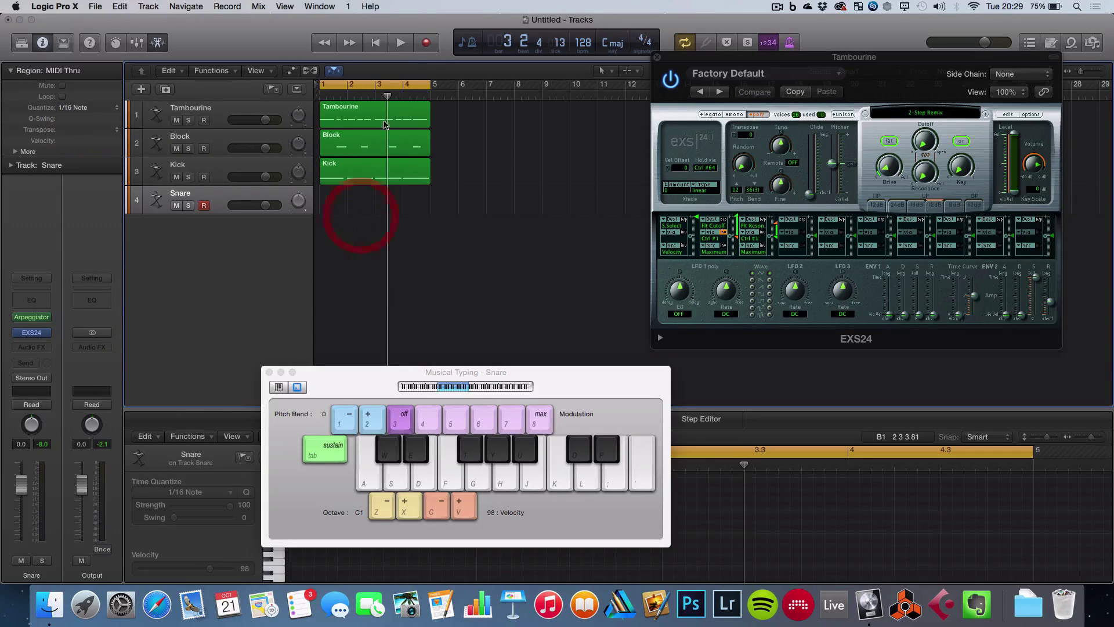
left_click(428, 42)
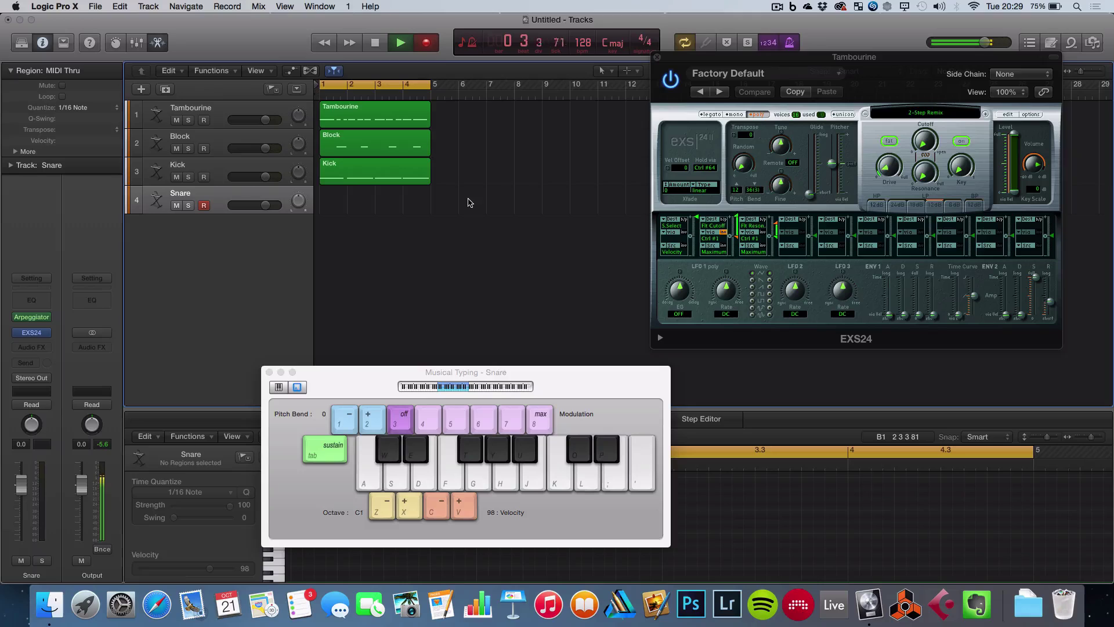
key("w")
key("w")
key("w")
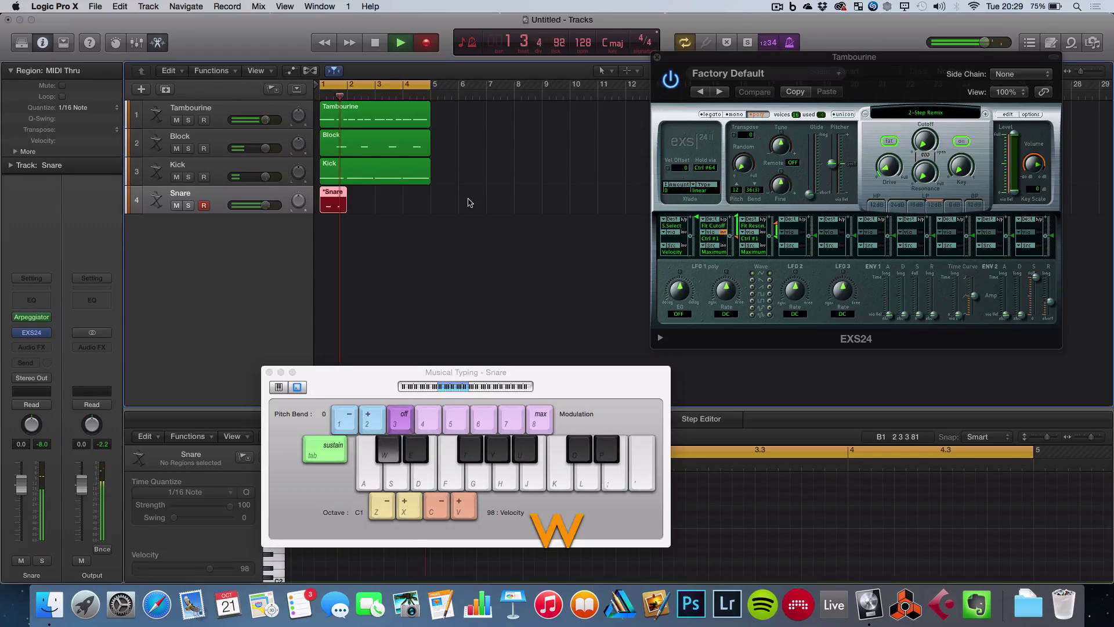
key("w")
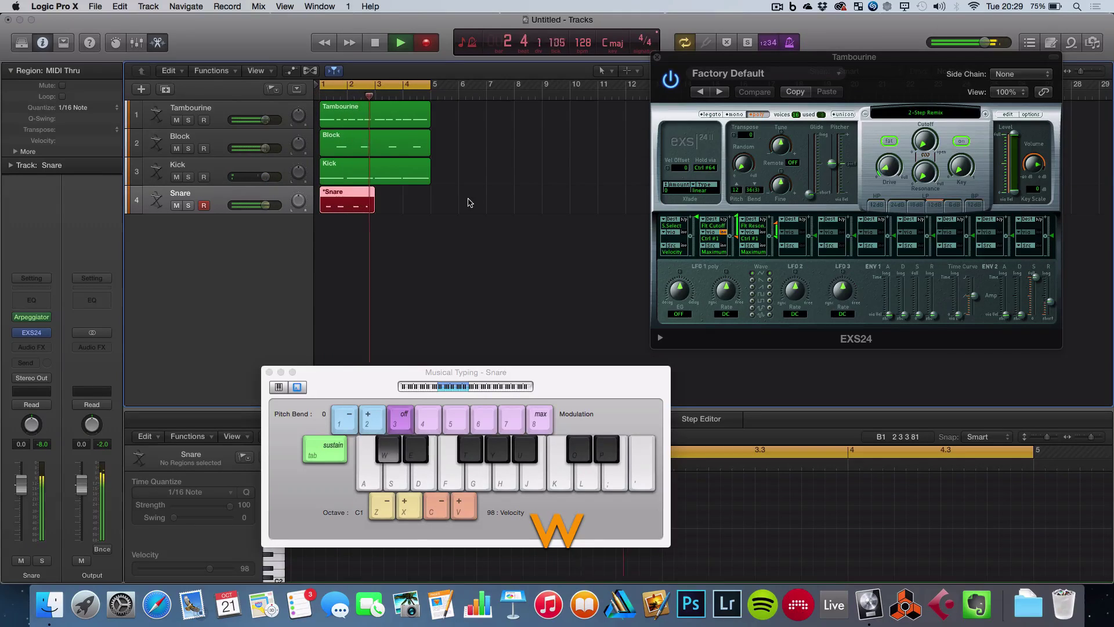
key("w")
key("w")
key("w")
key("w")
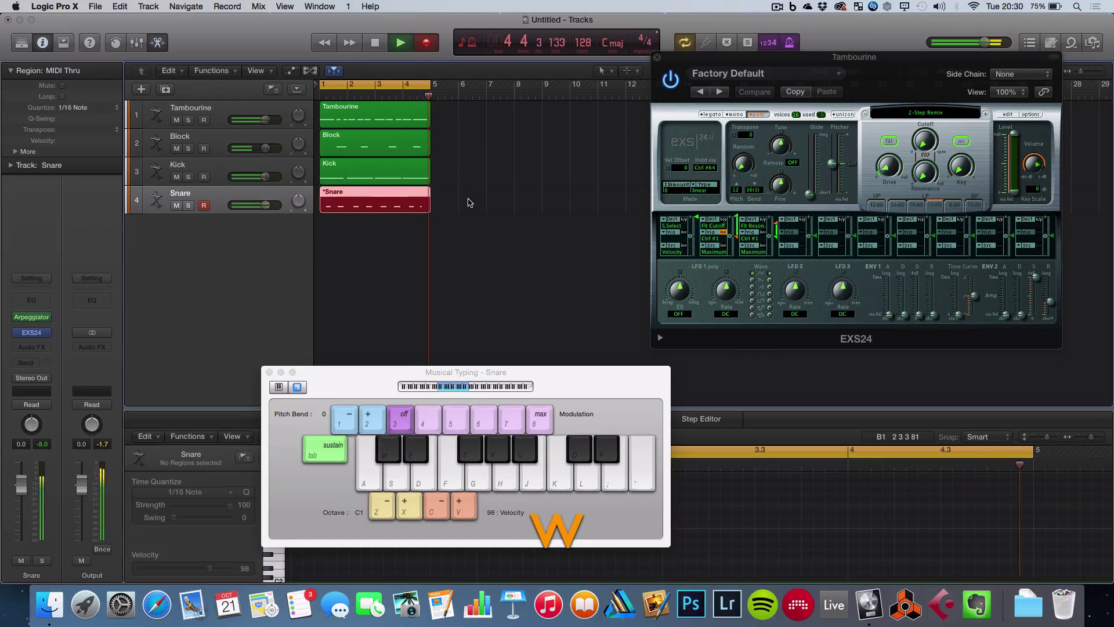
key("space")
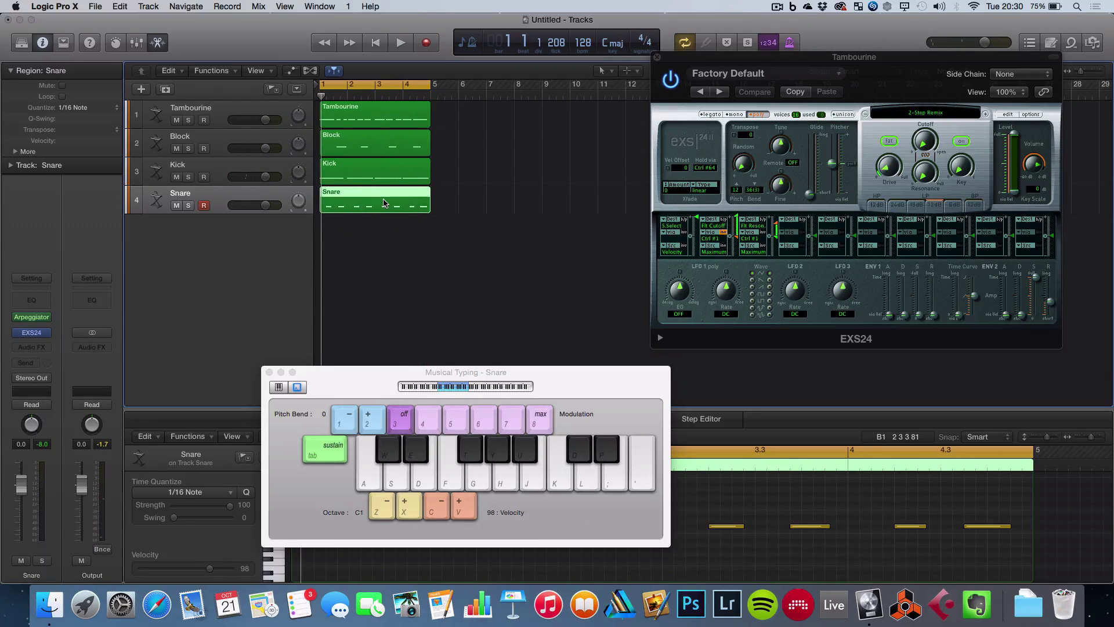
Step: Play back the recorded Snare region with the other tracks and close Musical Typing
key("space")
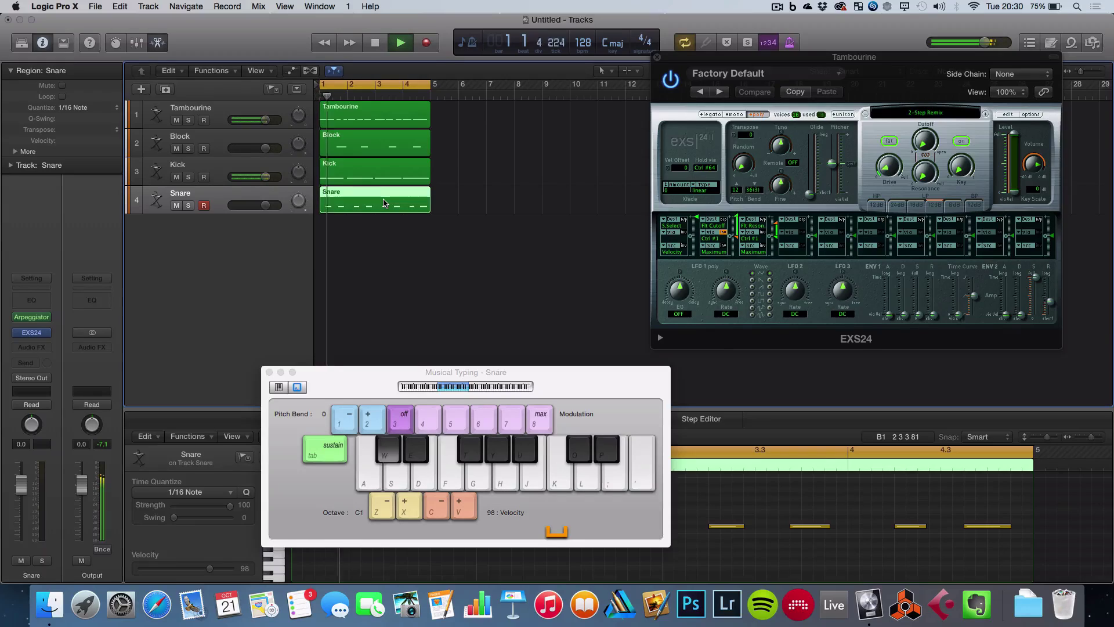
key("w")
key("w")
left_click(269, 372)
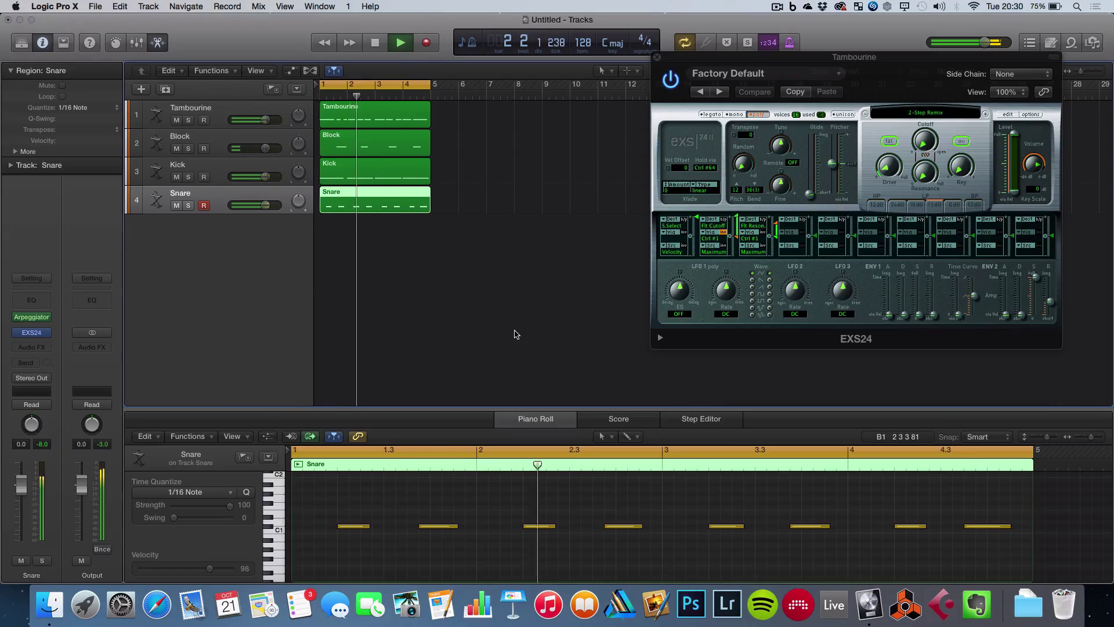
key("space")
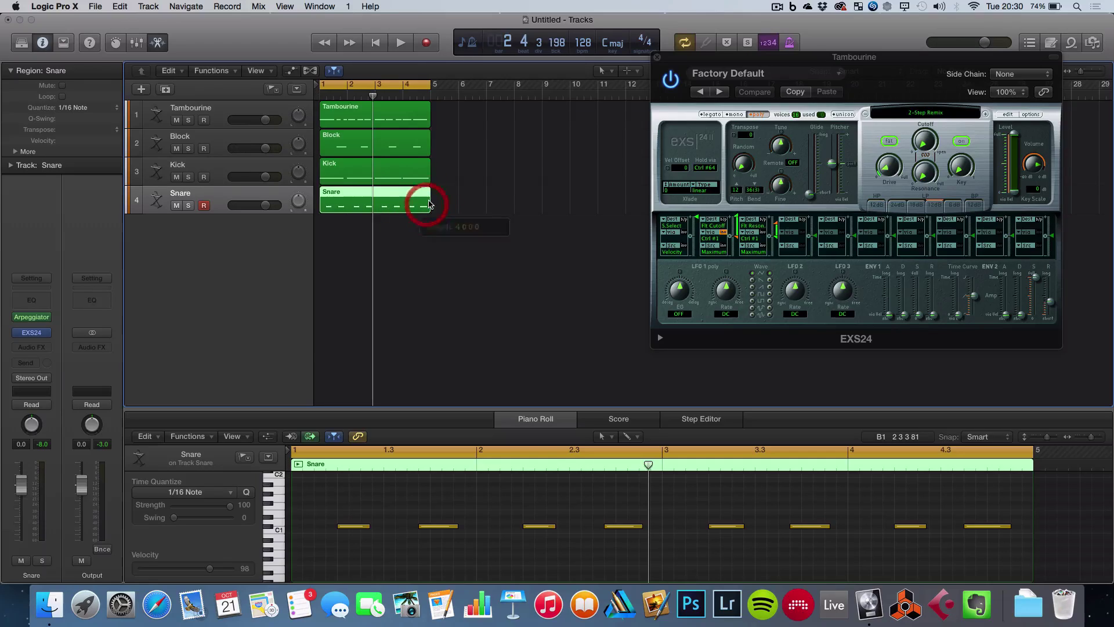
Step: Trim the Snare region to its first two bars, copy it to bar 3 and play the result
mouse_move(427, 204)
left_mouse_down()
mouse_move(365, 202)
mouse_move(409, 194)
left_mouse_up()
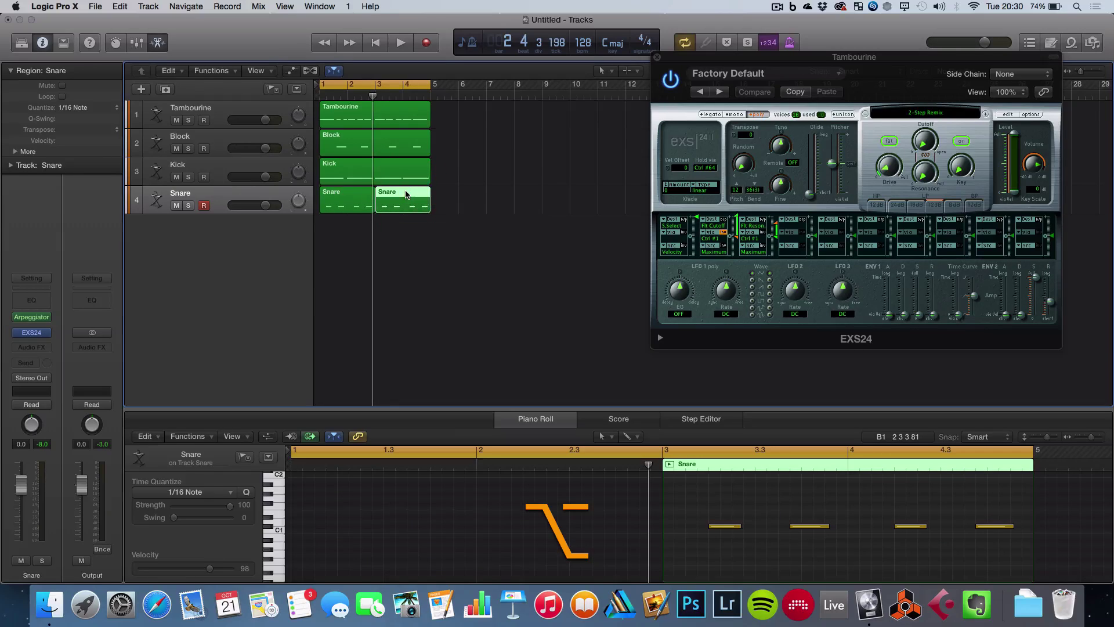
key("space")
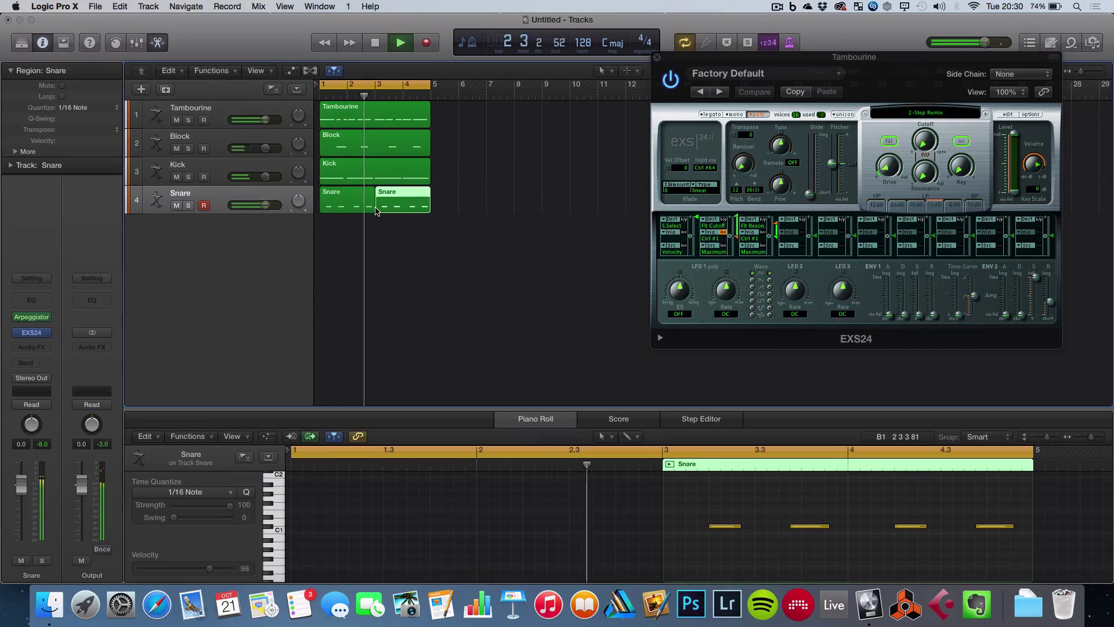
key("space")
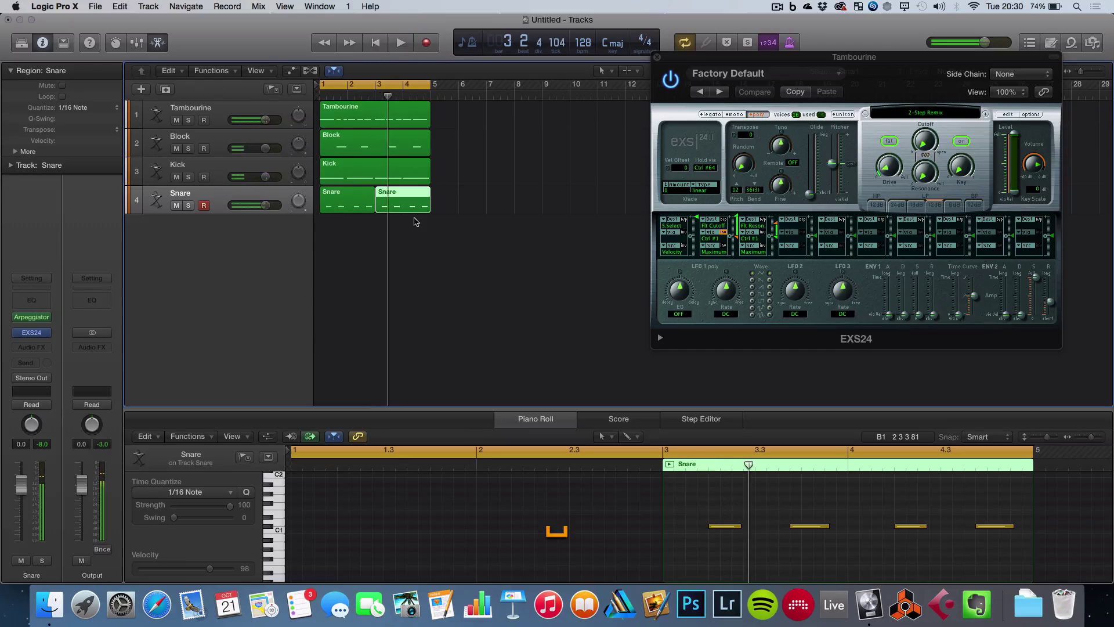
Step: Duplicate the Snare track with its settings and name the new track "clap"
left_click(220, 201)
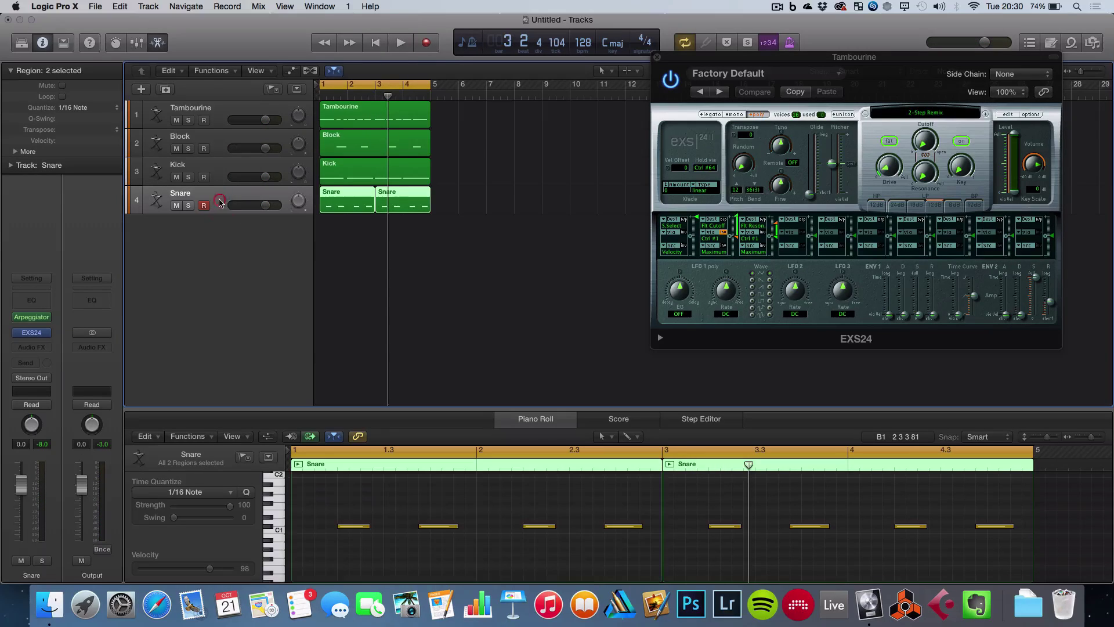
left_click(166, 89)
double_click(201, 222)
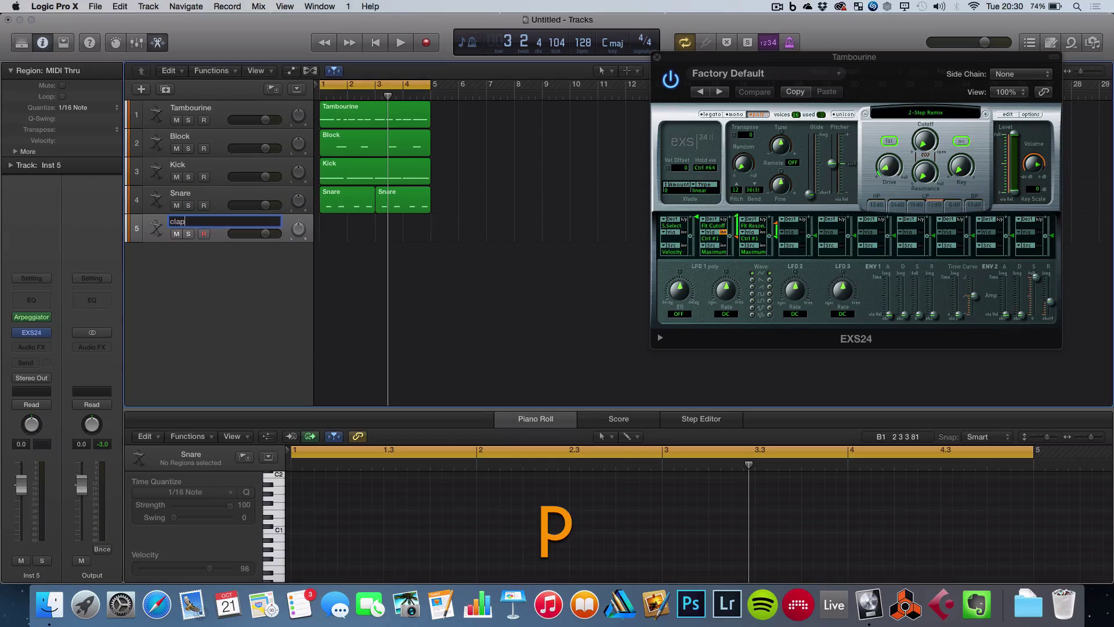
key("Return")
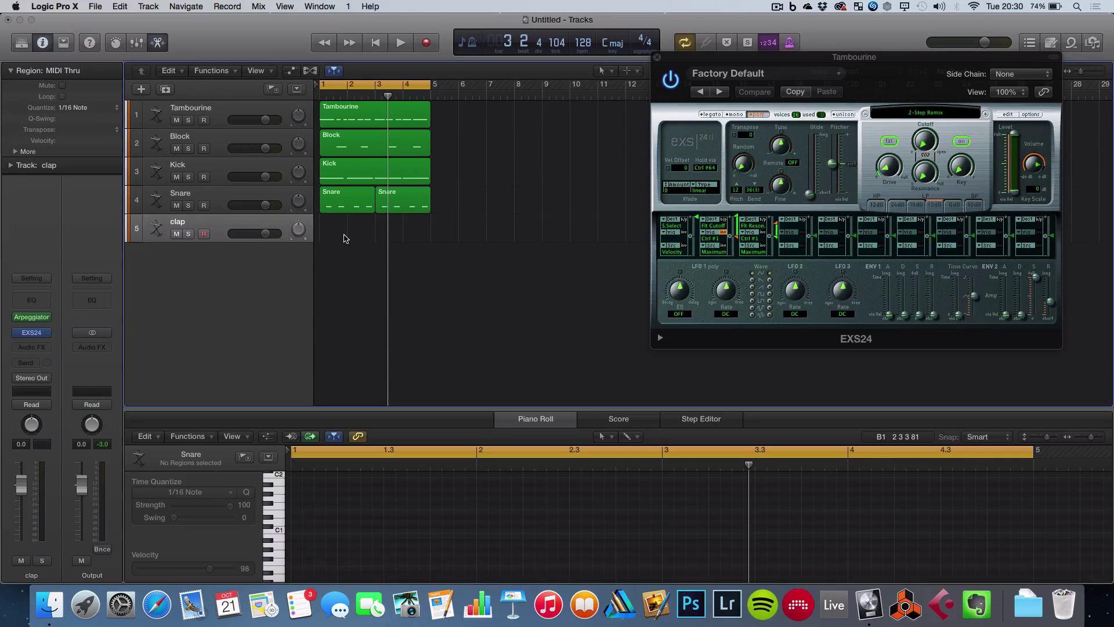
Step: Open the Arpeggiator on the clap track and set its rate to 1/8
left_click(42, 317)
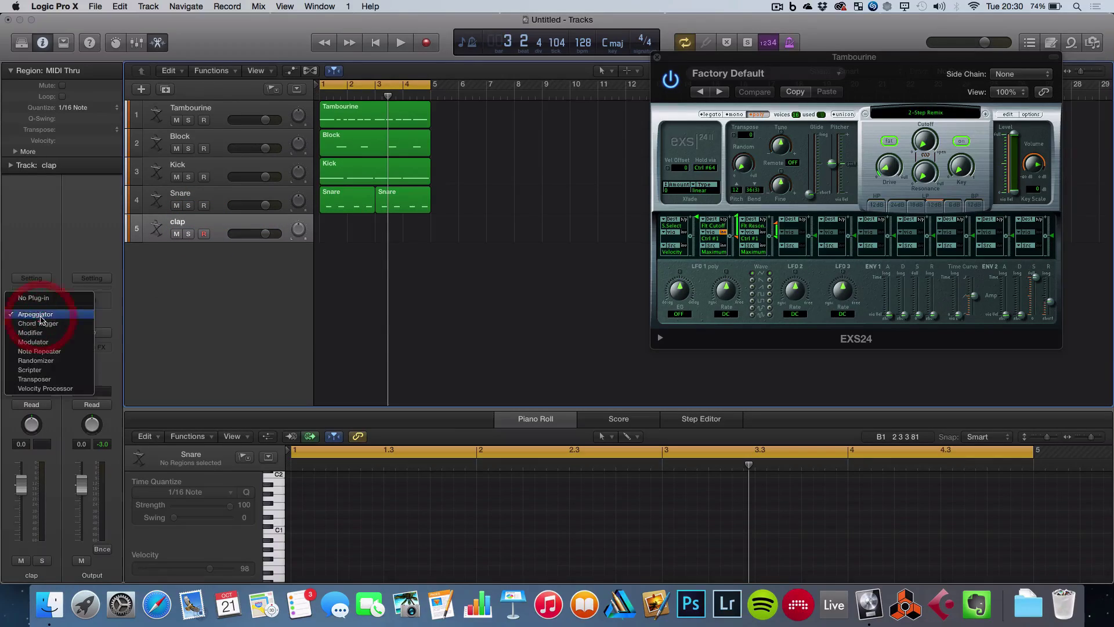
left_click(43, 258)
left_click(33, 318)
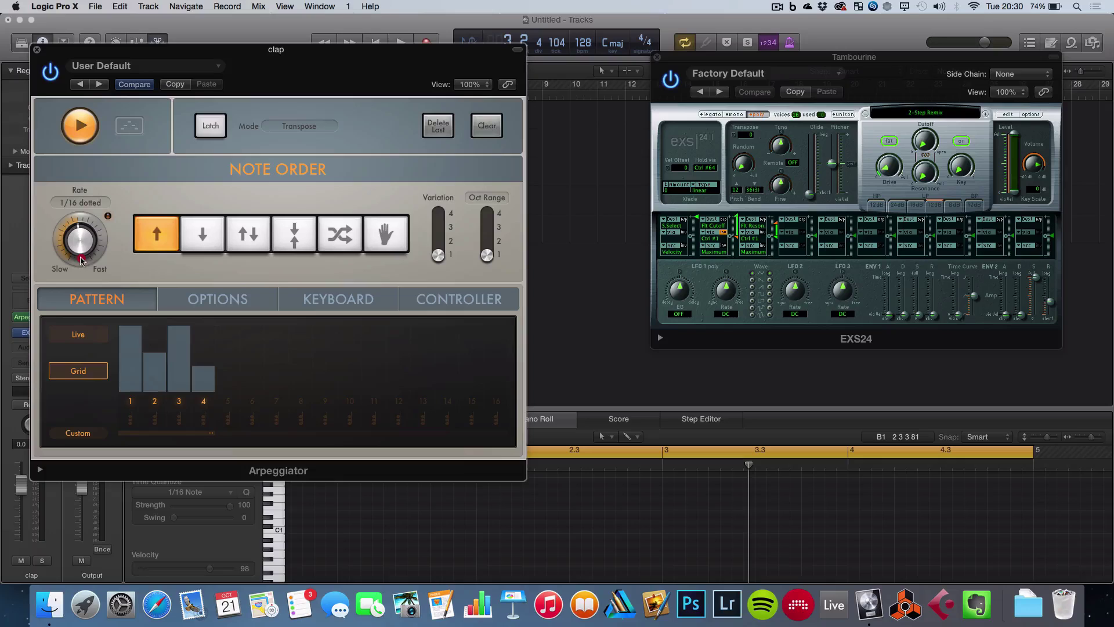
Step: Open Musical Typing for the clap track and audition sounds in the C1 octave
left_click(329, 8)
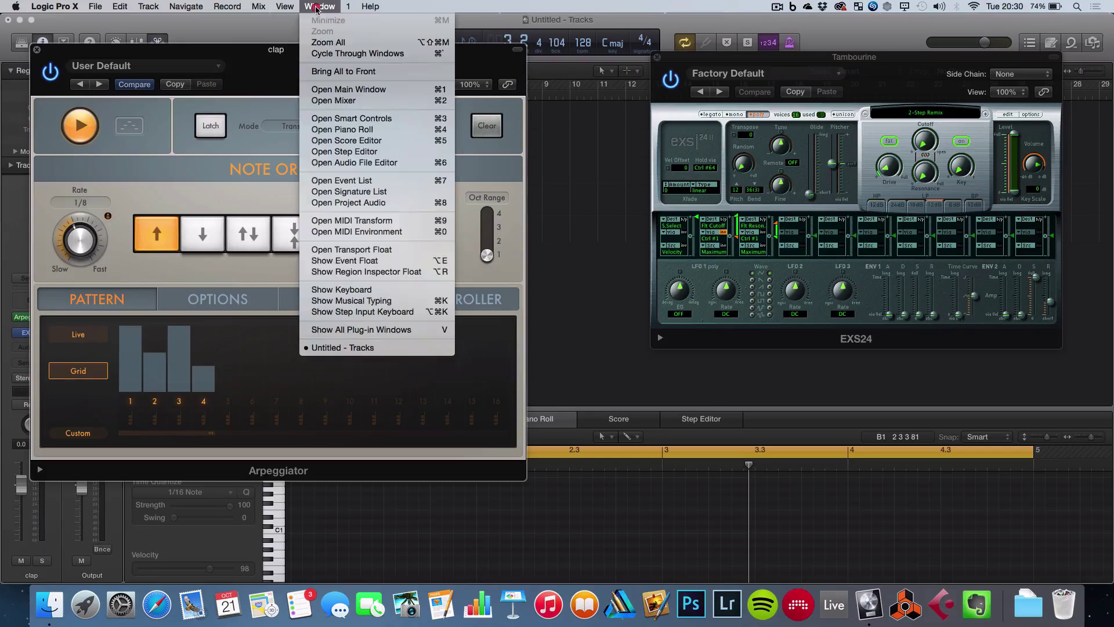
left_click(356, 289)
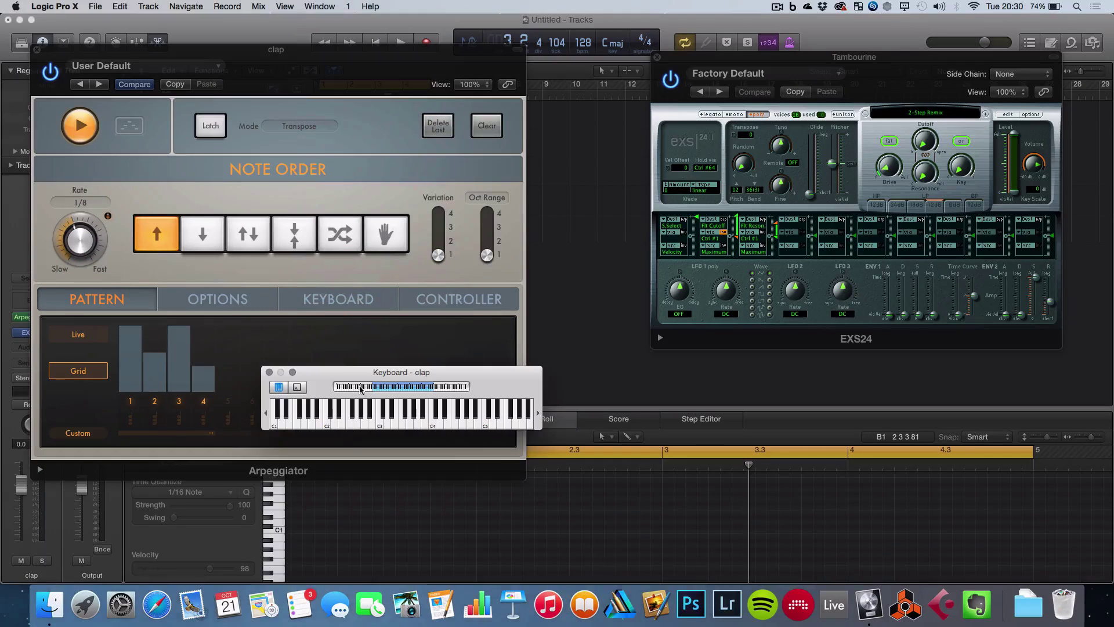
left_click(269, 372)
key("super+k")
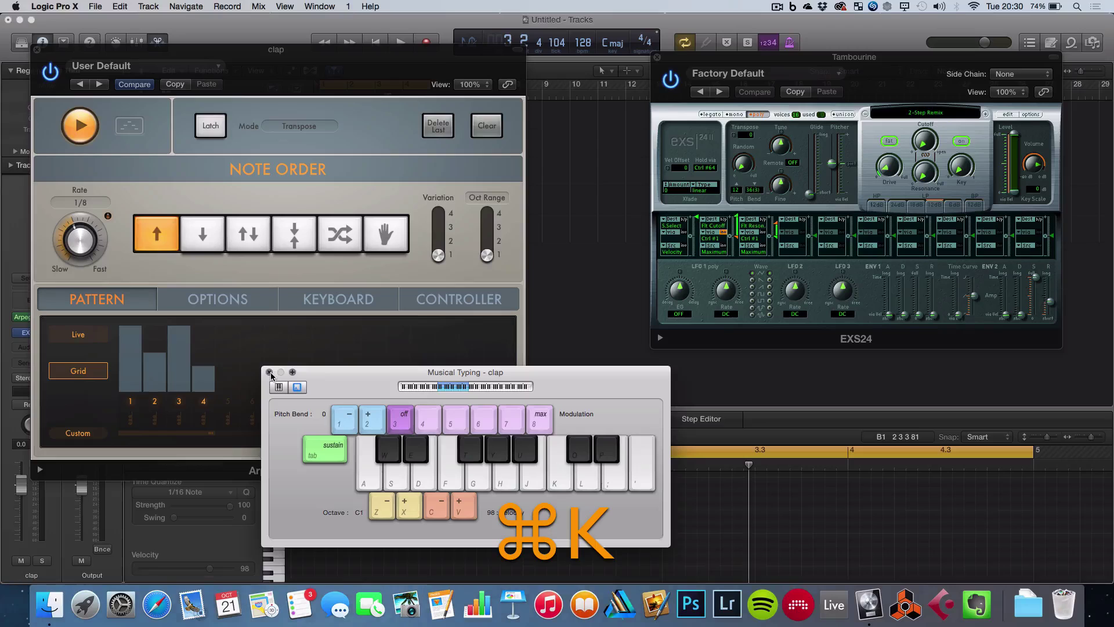
key("d")
key("f")
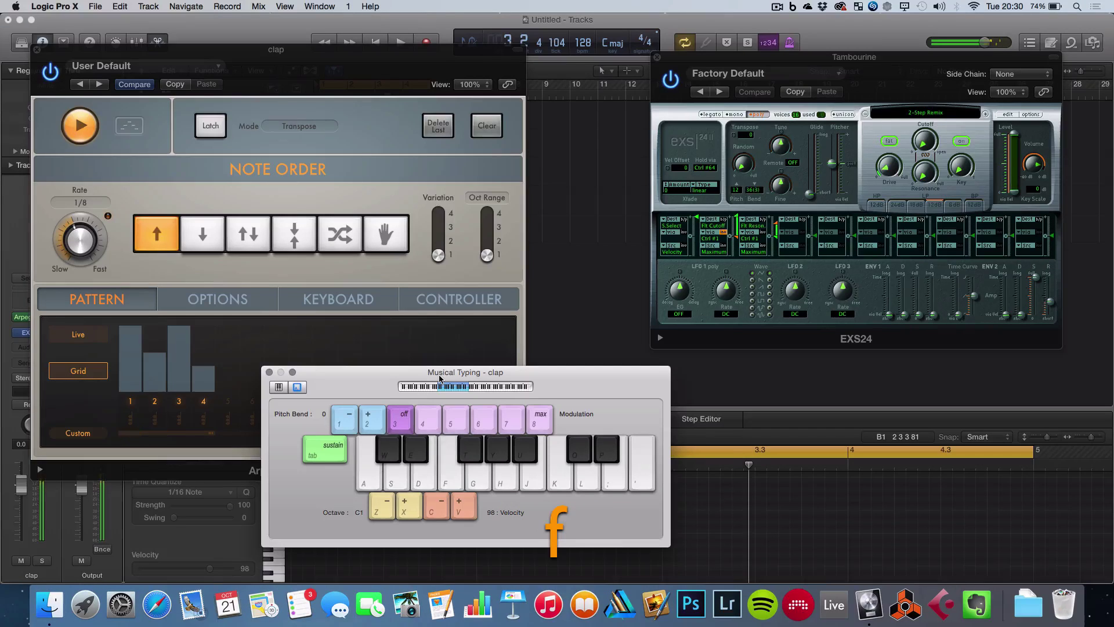
Step: Lower the Musical Typing octave to C0 and audition its notes to find a clap sound
key("w")
key("a")
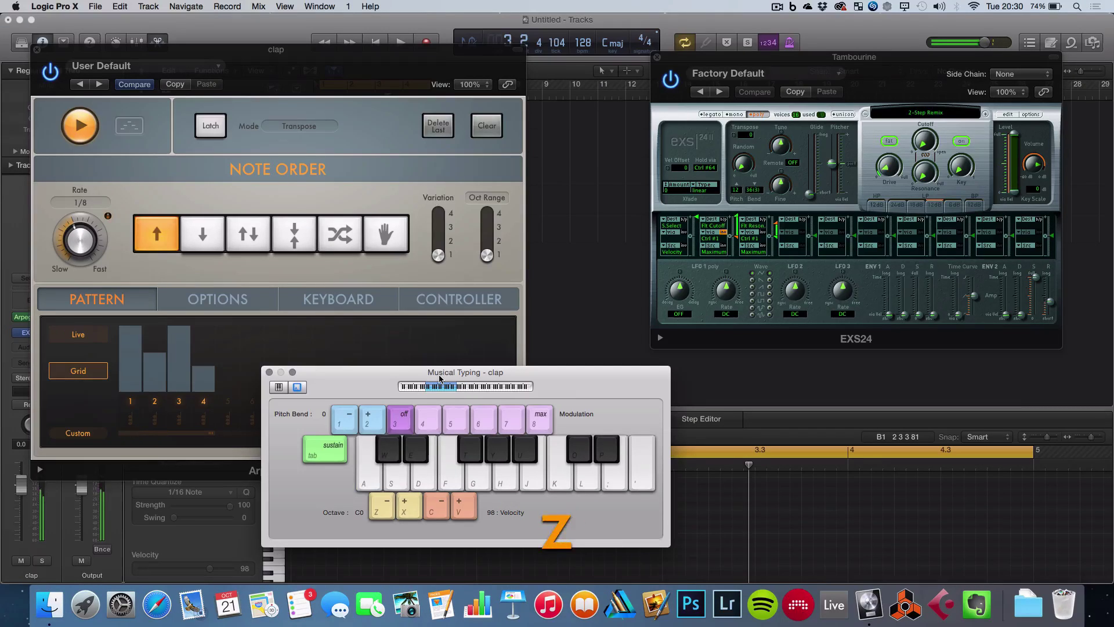
key("s")
key("d")
key("space")
key("f")
key("e")
key("space")
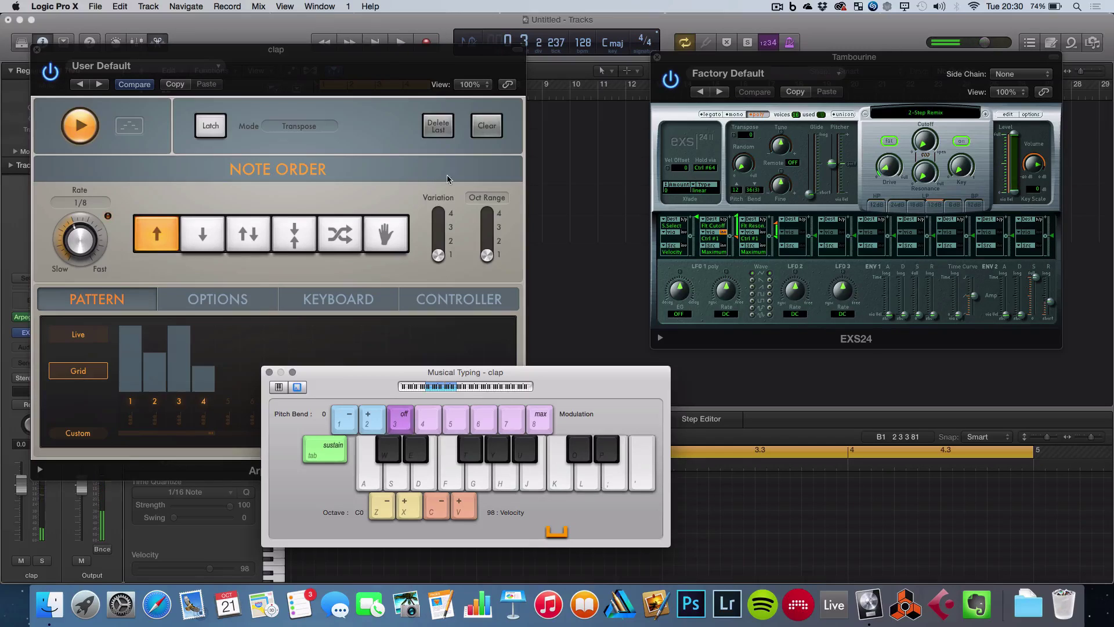
Step: Move the Arpeggiator window clear of the track list and audition the clap sound over the looped groove
left_click_drag(439, 56, 815, 149)
key("e")
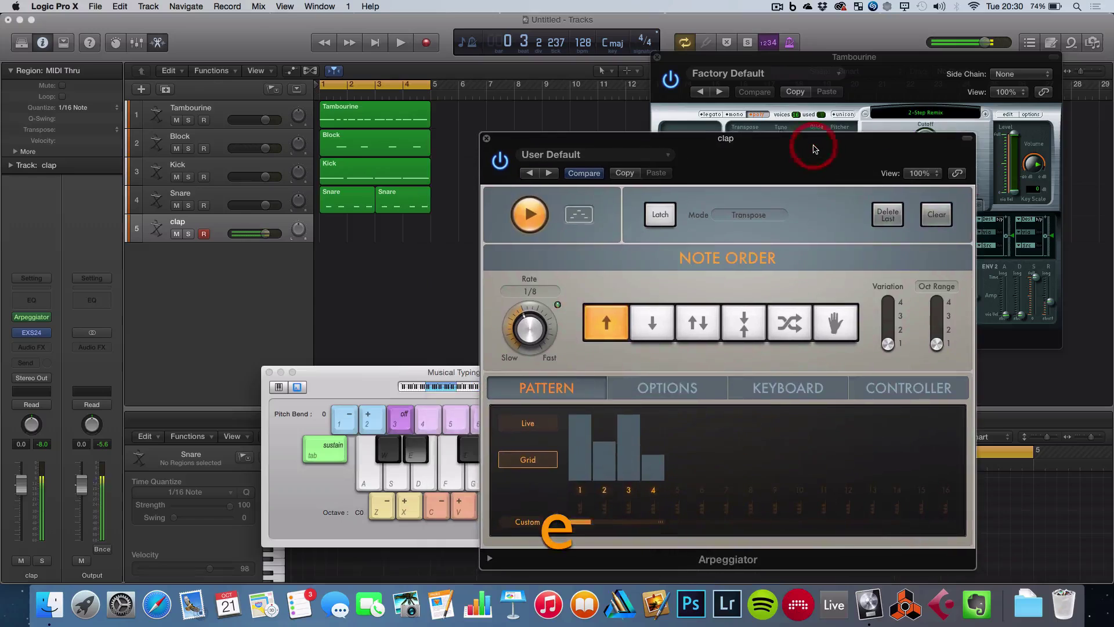
key("space")
key("e")
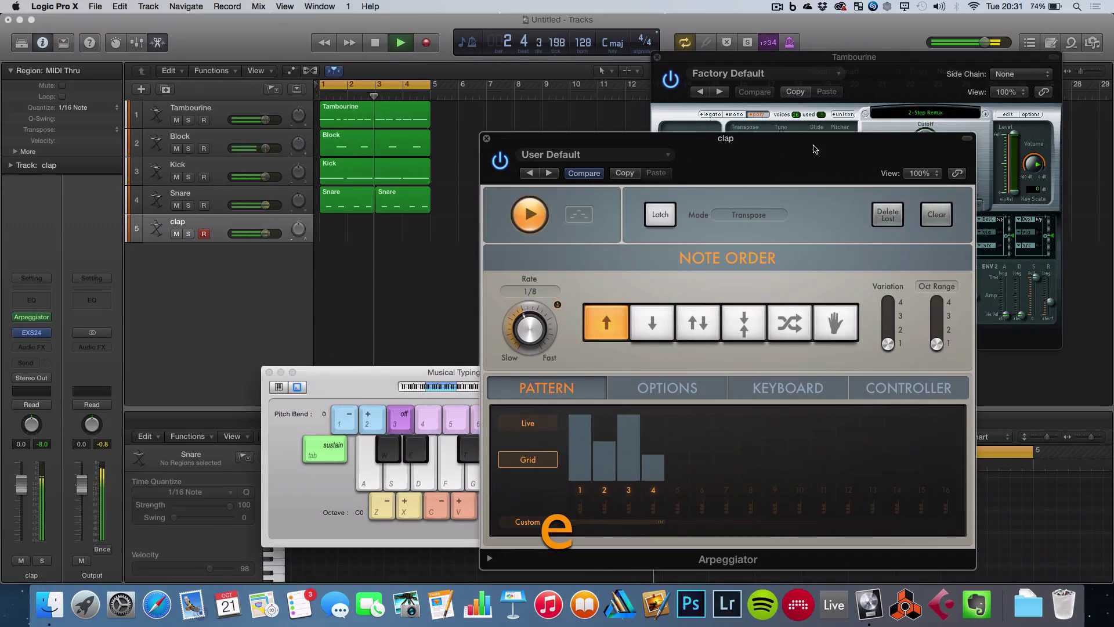
key("space")
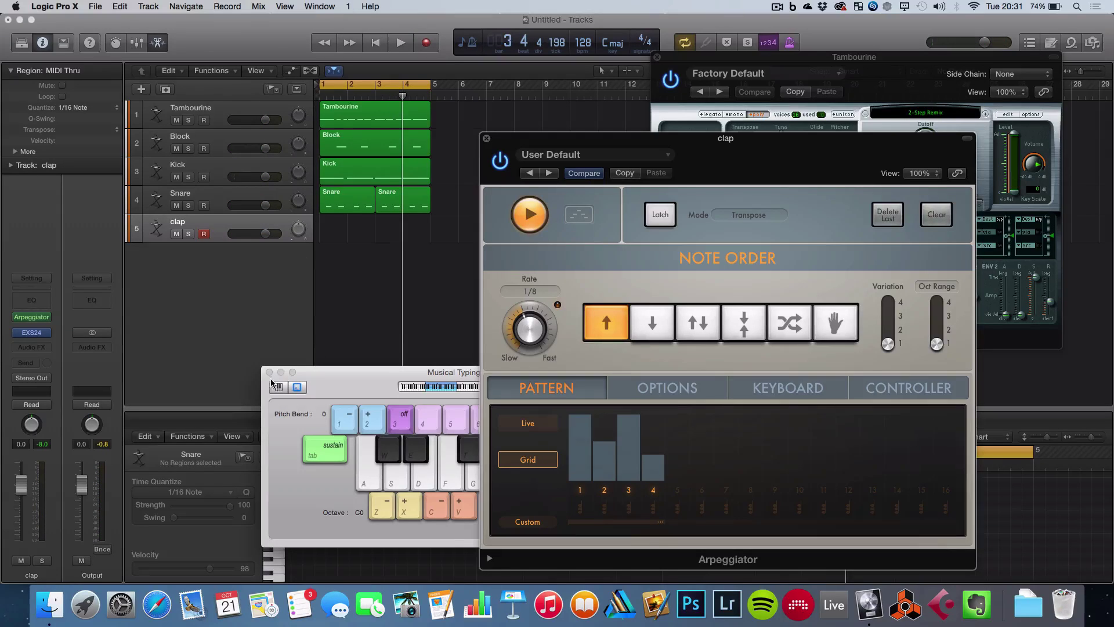
Step: Insert a stereo Adaptive Limiter on the Output channel strip
left_click(108, 304)
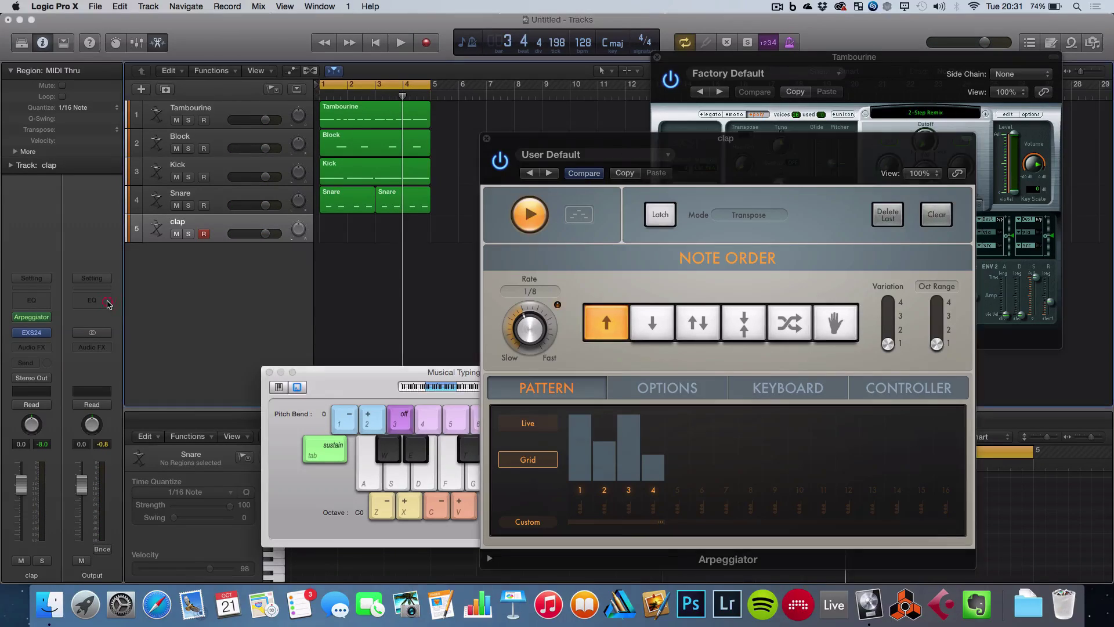
left_click(106, 346)
left_click(106, 346)
left_click(104, 347)
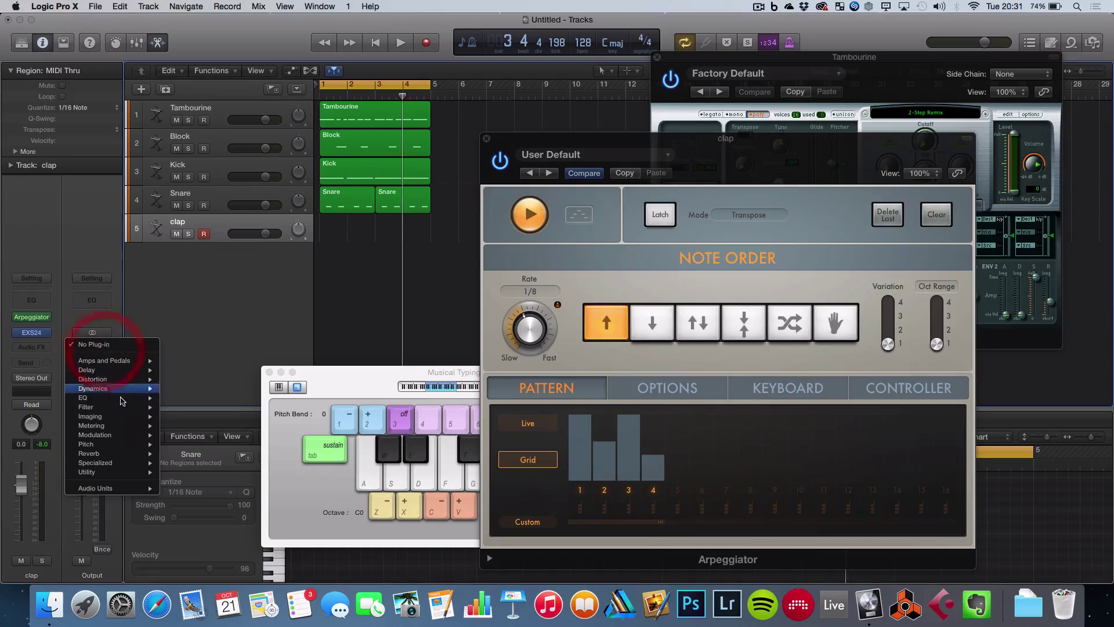
mouse_move(132, 390)
mouse_move(219, 390)
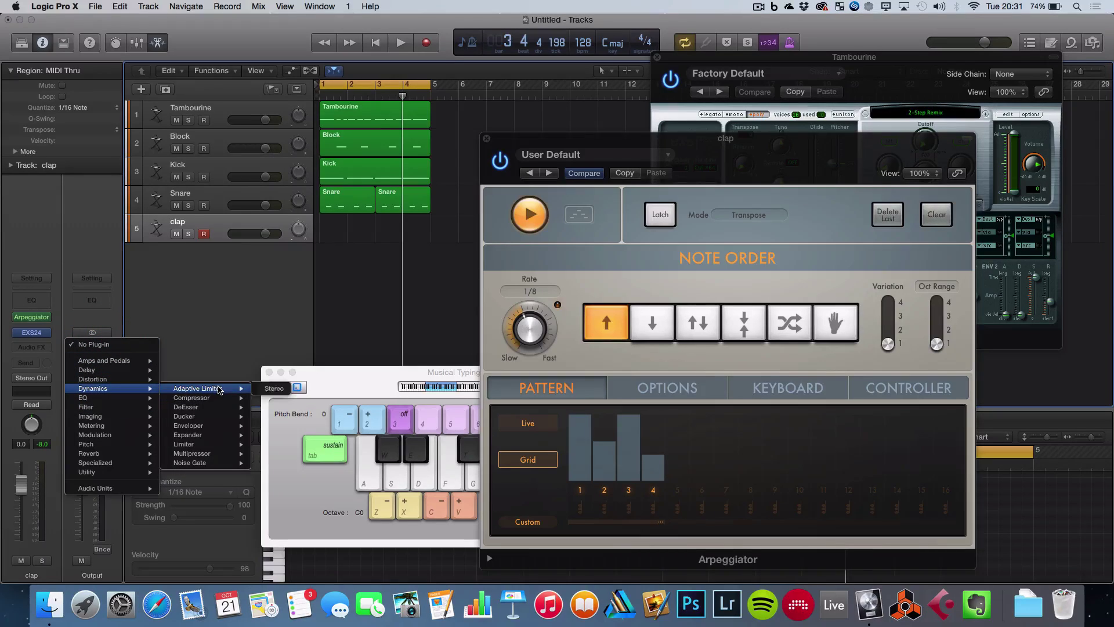
left_click(273, 389)
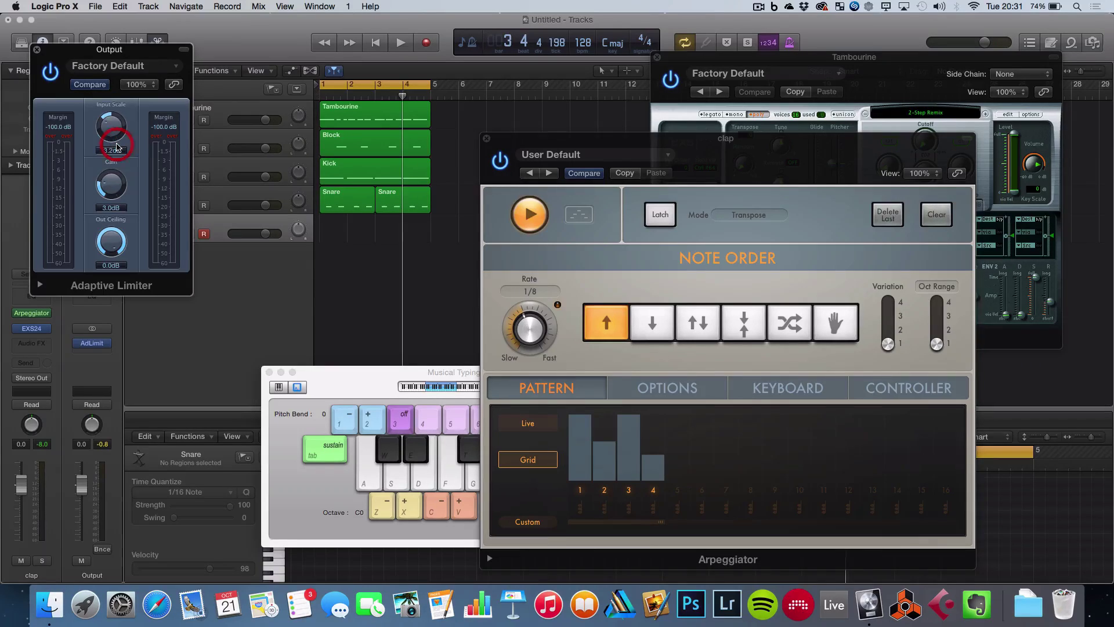
Step: Set the Adaptive Limiter's gain to 6.2 dB and its out ceiling to -0.2 dB during playback, resetting the margin indicator
key("space")
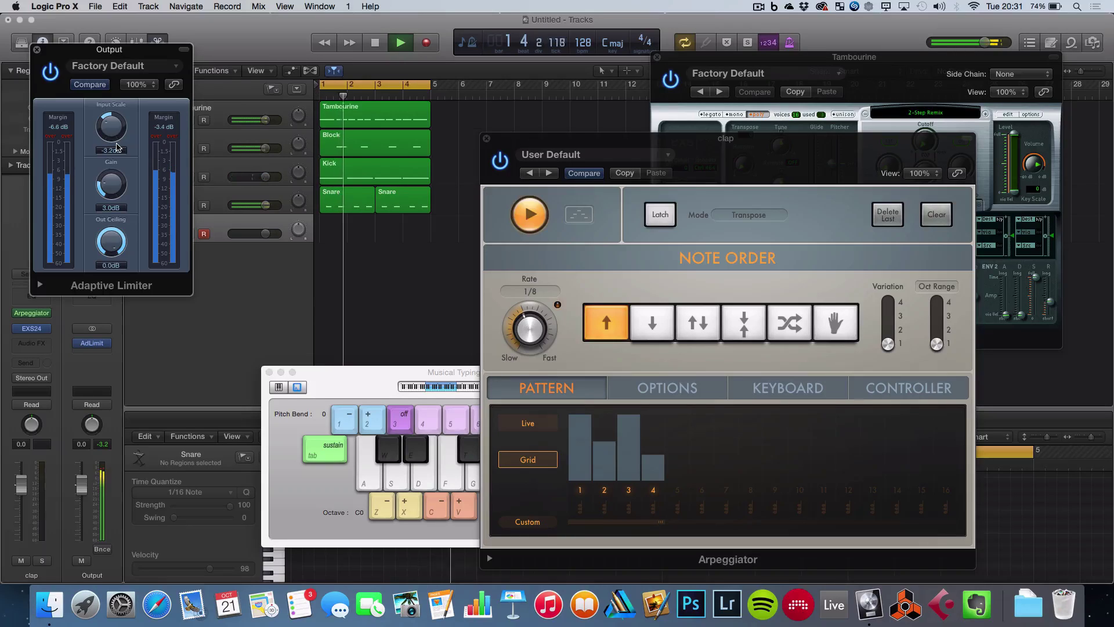
left_click_drag(113, 182, 111, 154)
left_click_drag(110, 246, 110, 255)
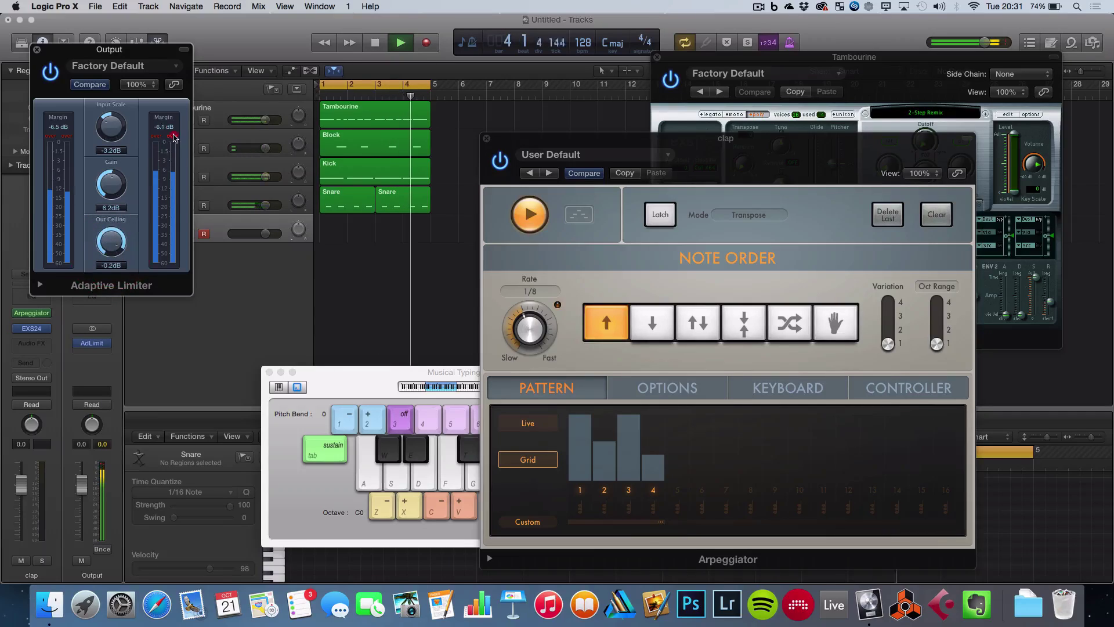
left_click(175, 135)
Step: Raise the Musical Typing octave through C2 to C3, stop playback and audition the sounds in the higher octaves
key("x")
key("x")
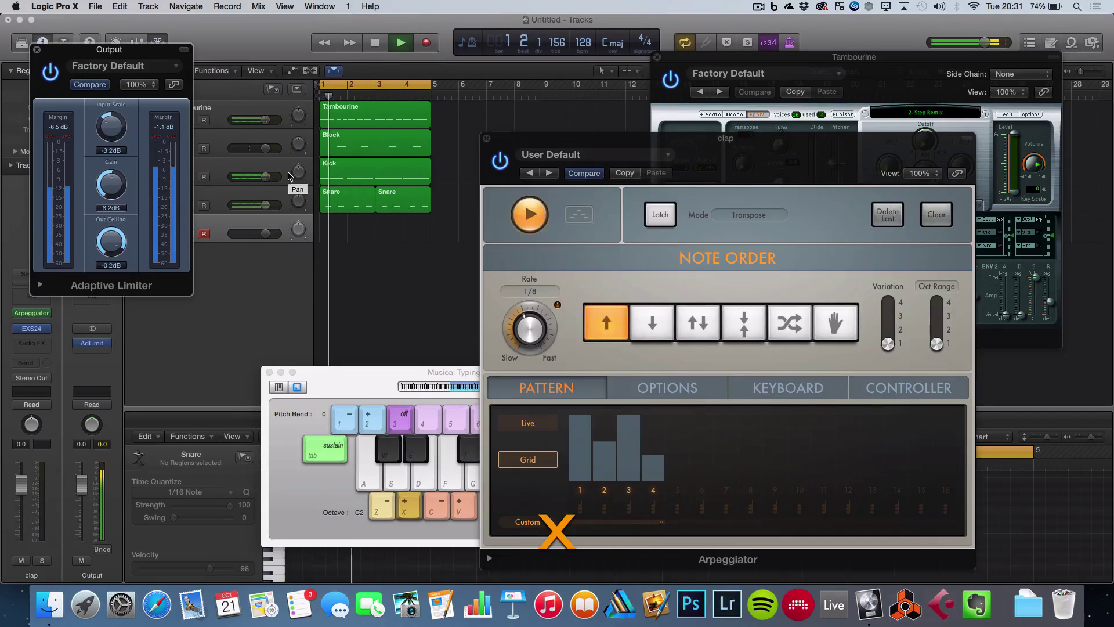
key("space")
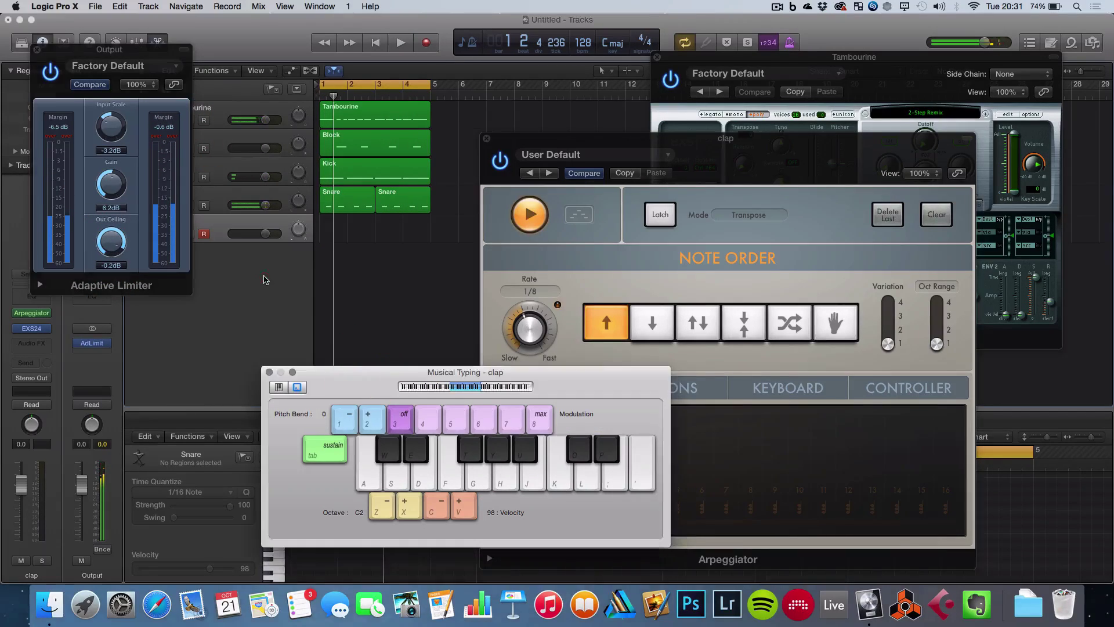
key("x")
key("w")
key("s")
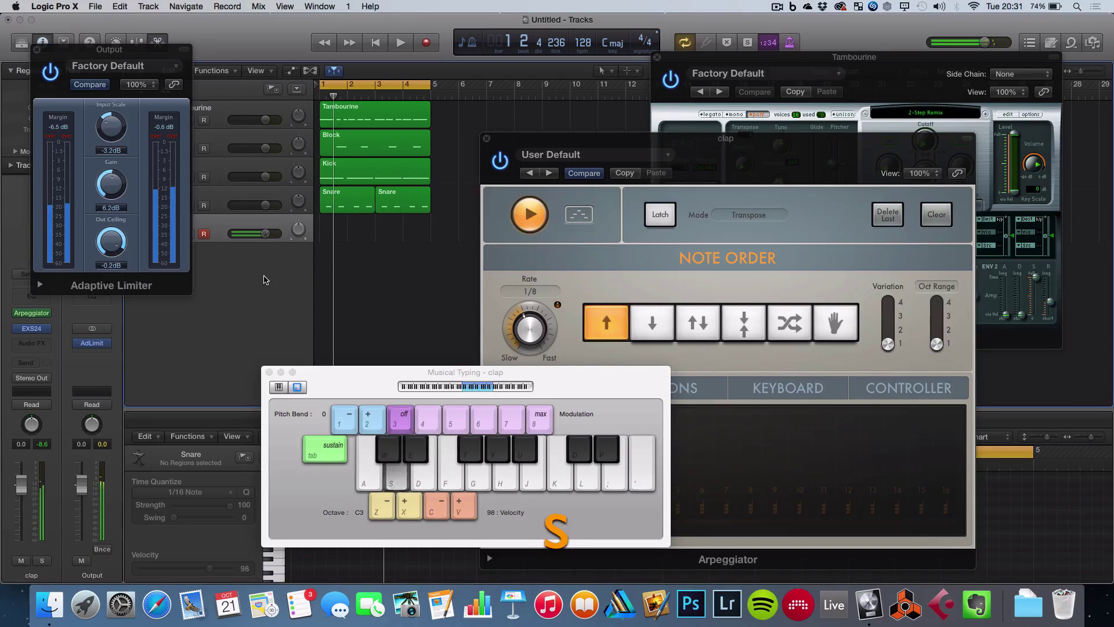
key("a")
key("x")
key("z")
key("s")
key("w")
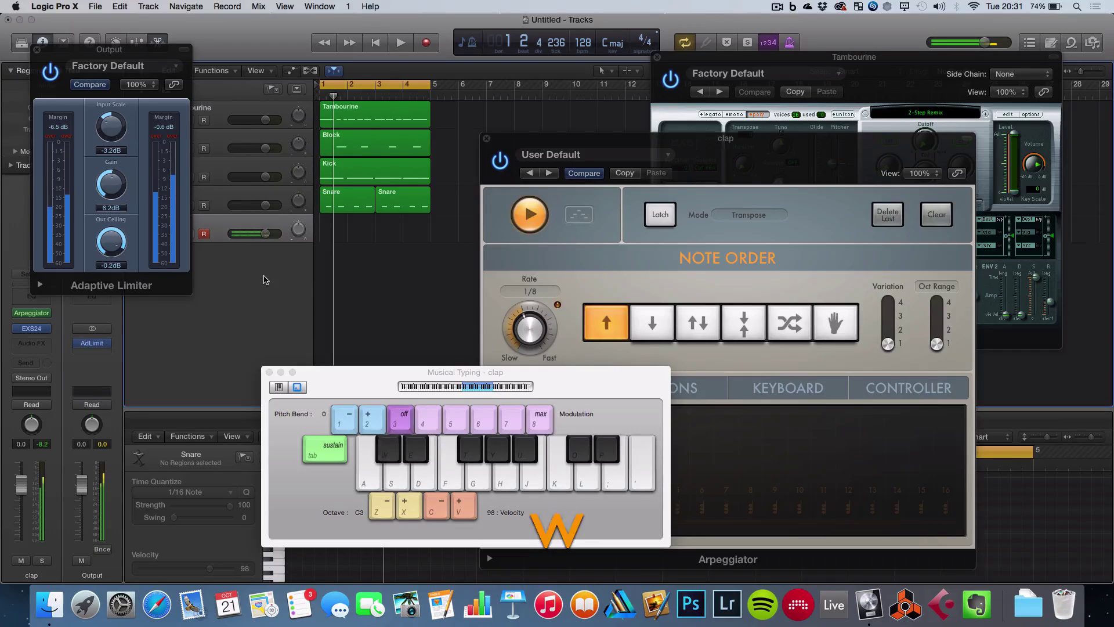
Step: Step the Musical Typing octave down to C-1 while auditioning sounds, and return to C0
key("z")
key("s")
key("z")
key("s")
key("z")
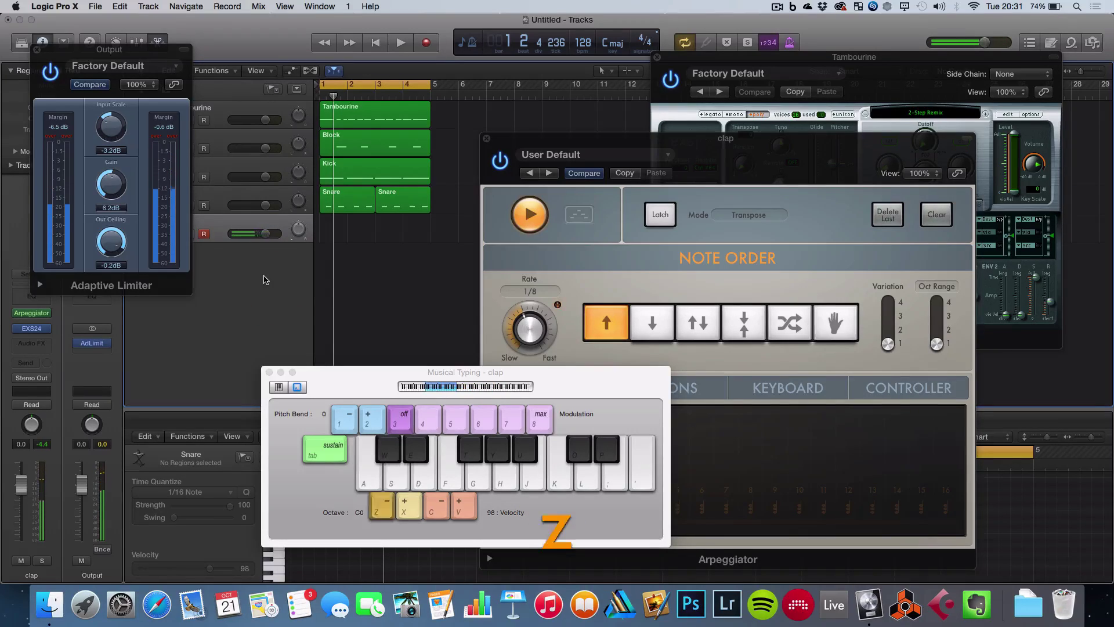
key("s")
key("s")
key("z")
key("s")
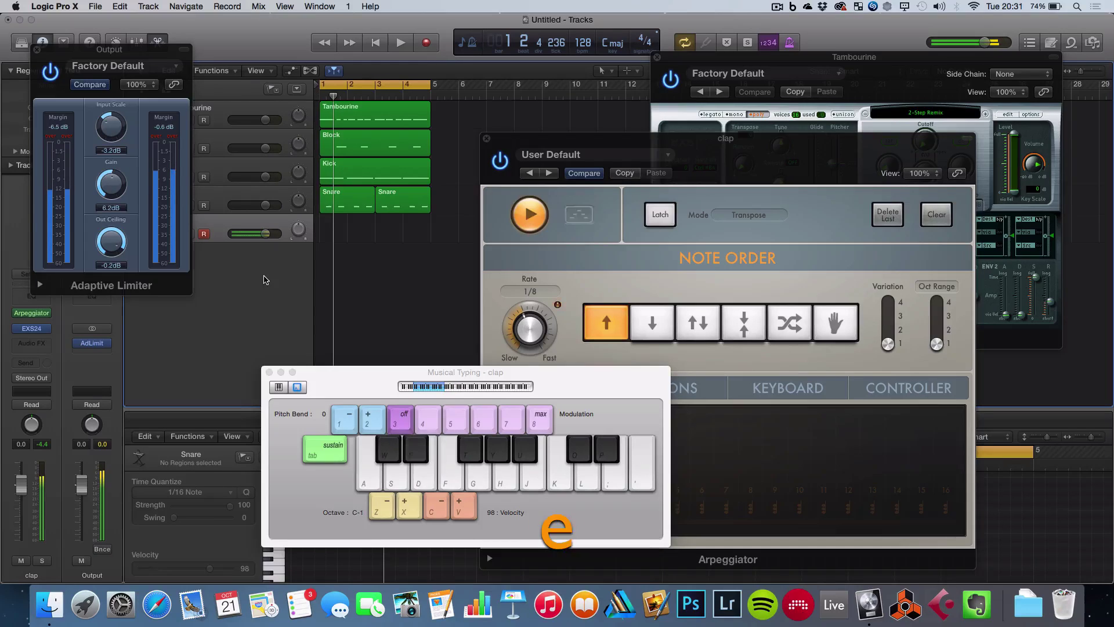
key("x")
key("s")
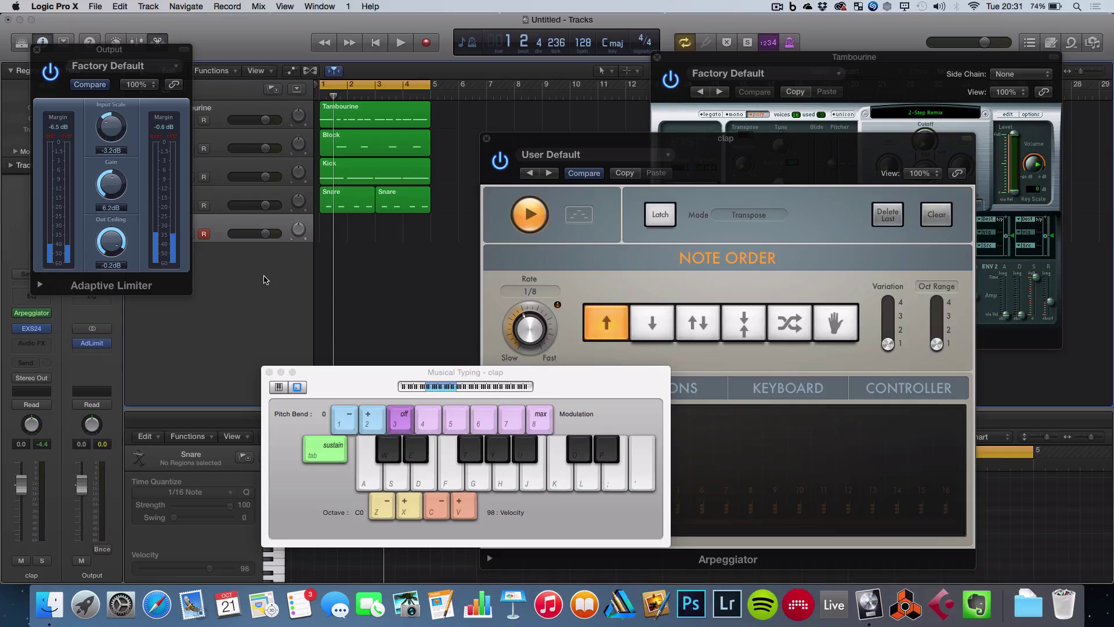
Step: Compare the sounds in the C-1 and C0 octaves and settle on a clap in C0
key("z")
key("a")
key("w")
key("e")
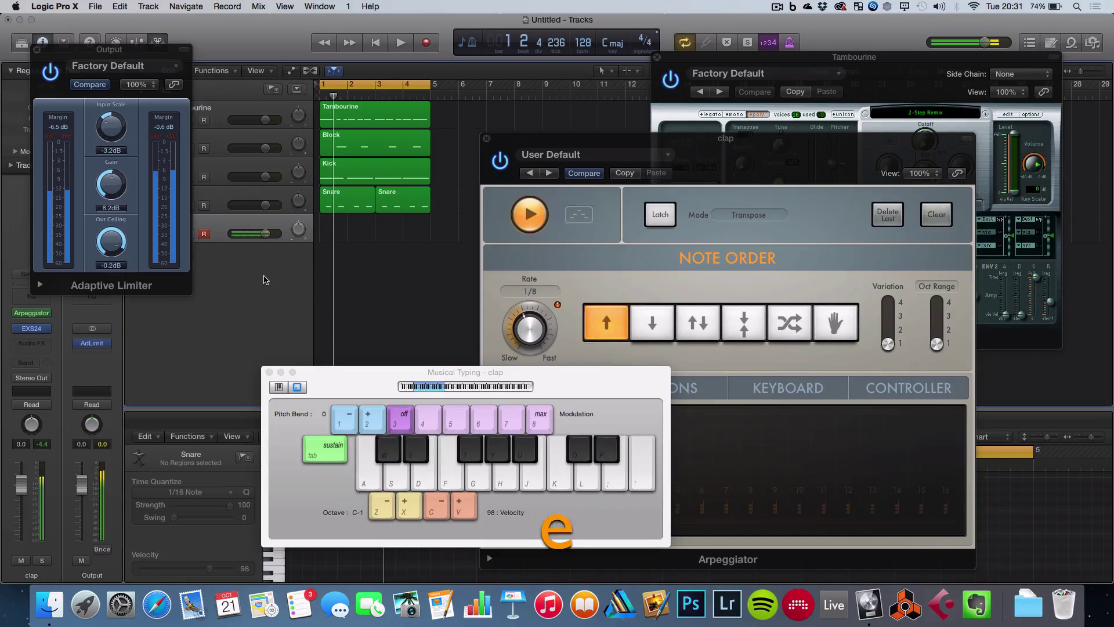
key("f")
key("x")
key("s")
key("w")
key("e")
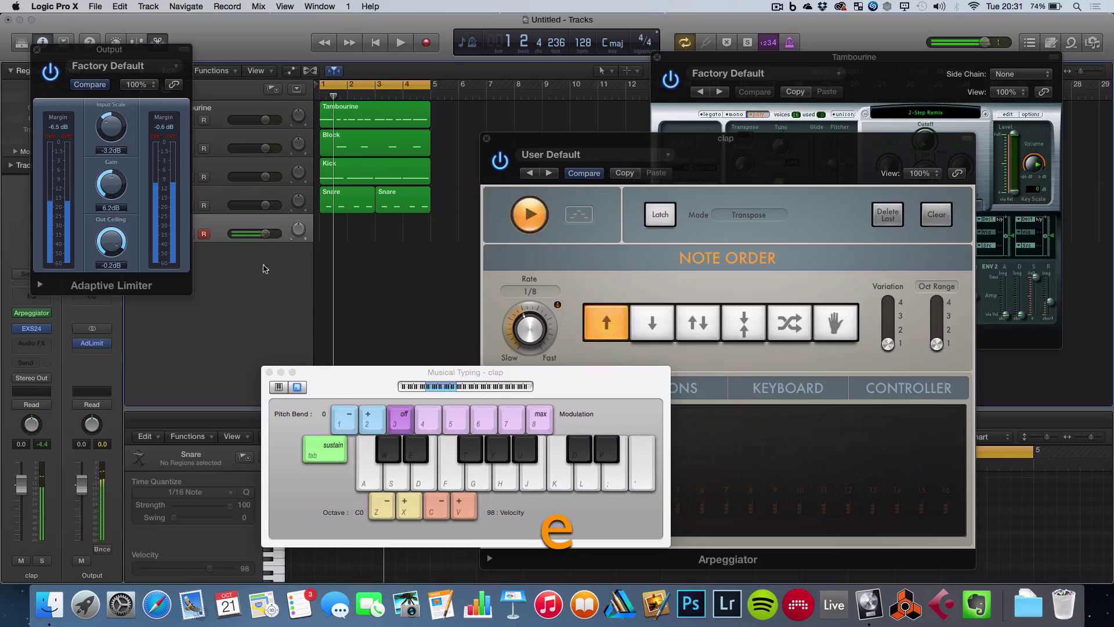
Step: Record repeated clap hits on the clap track across bars 1 to 4 using one note in the C0 octave
left_click(427, 44)
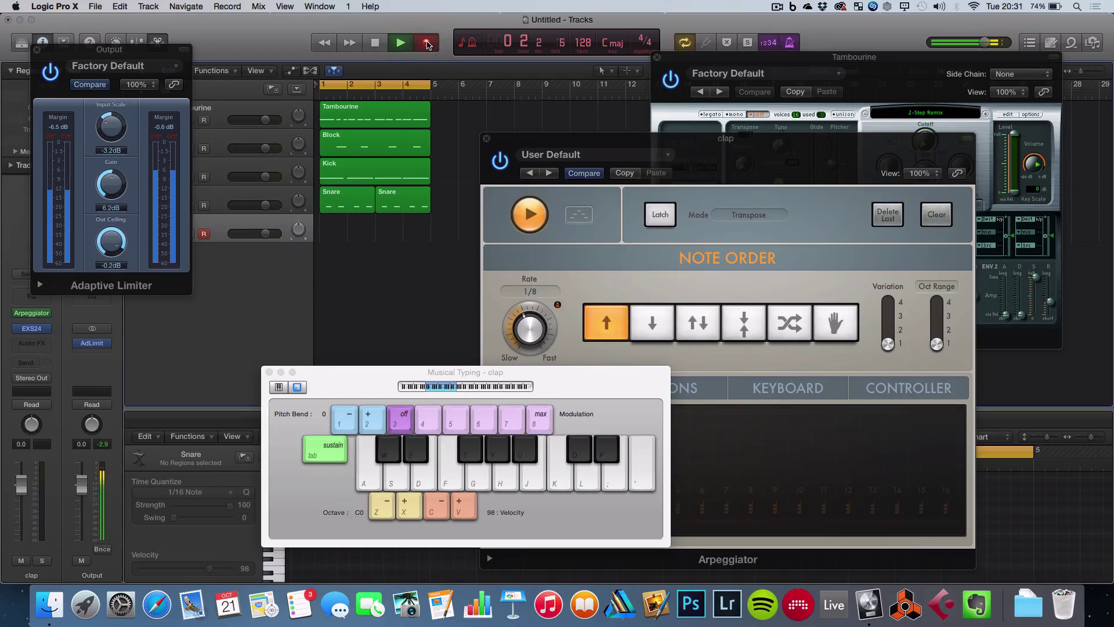
key("e")
key("e")
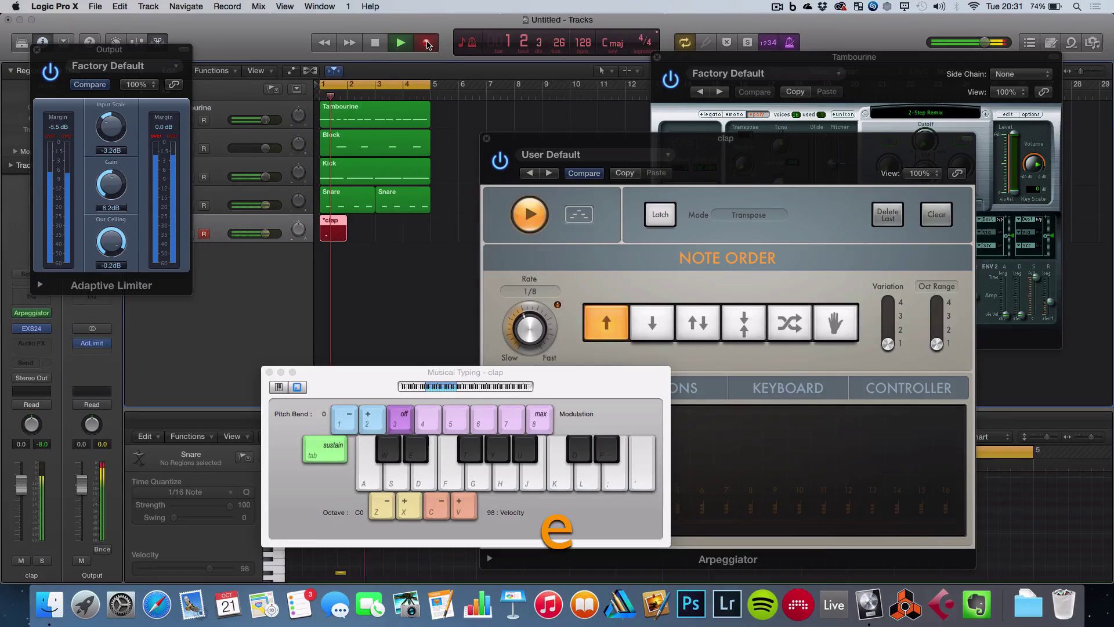
key("e")
key("e")
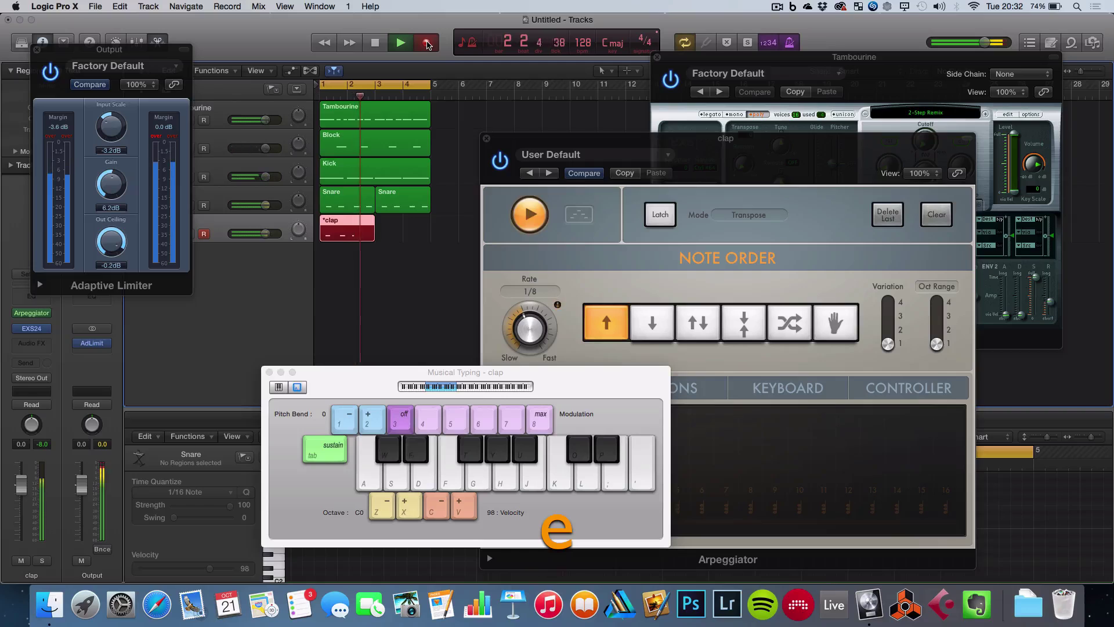
key("e")
key("e")
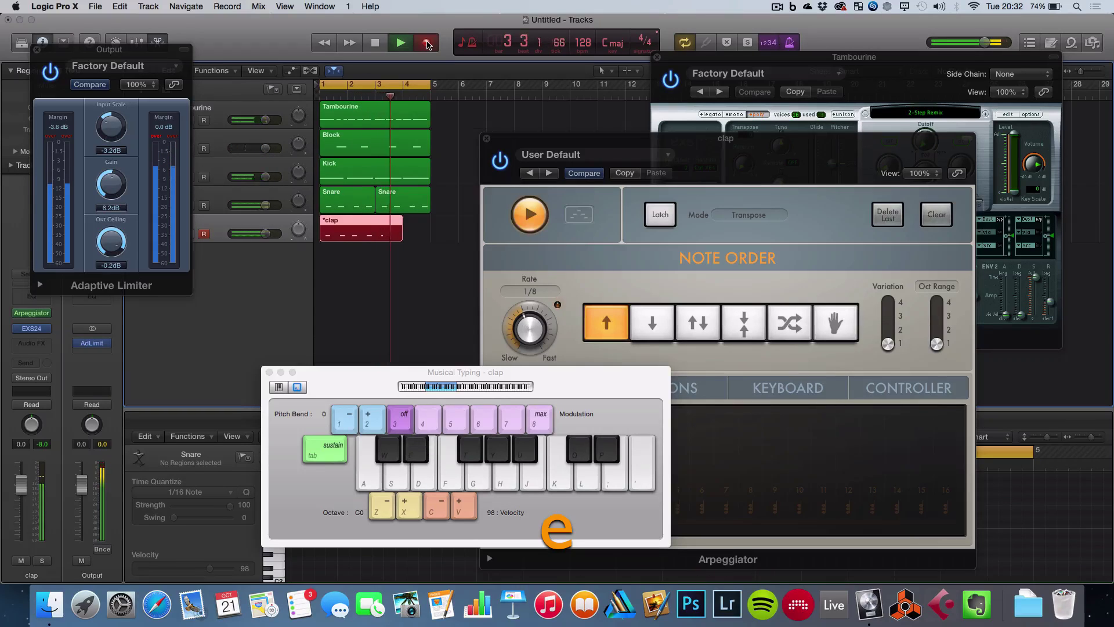
key("e")
key("e")
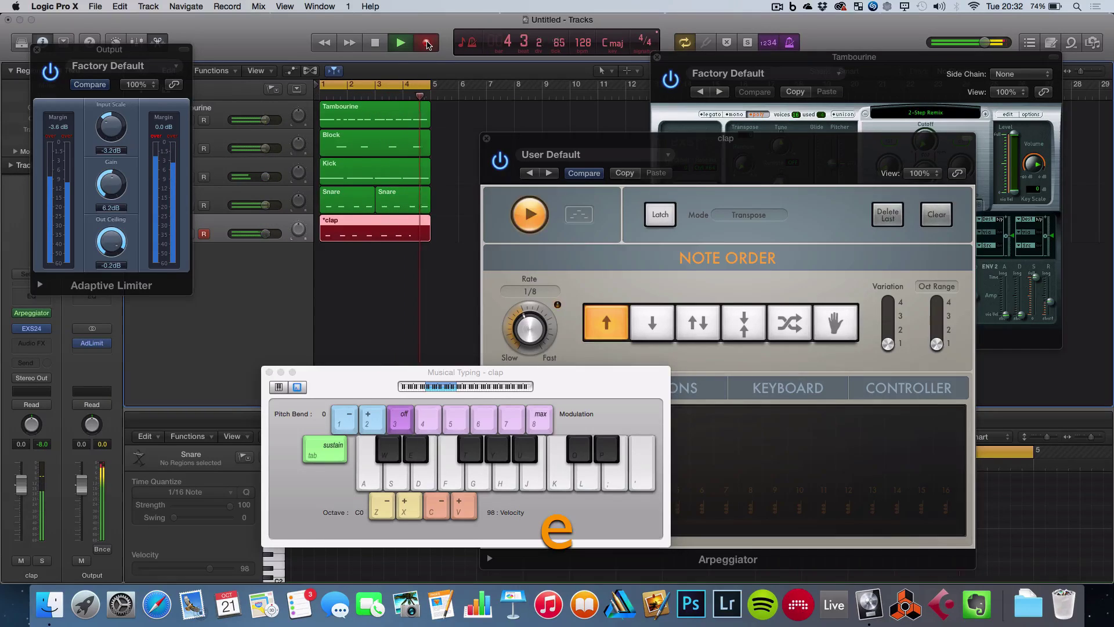
key("space")
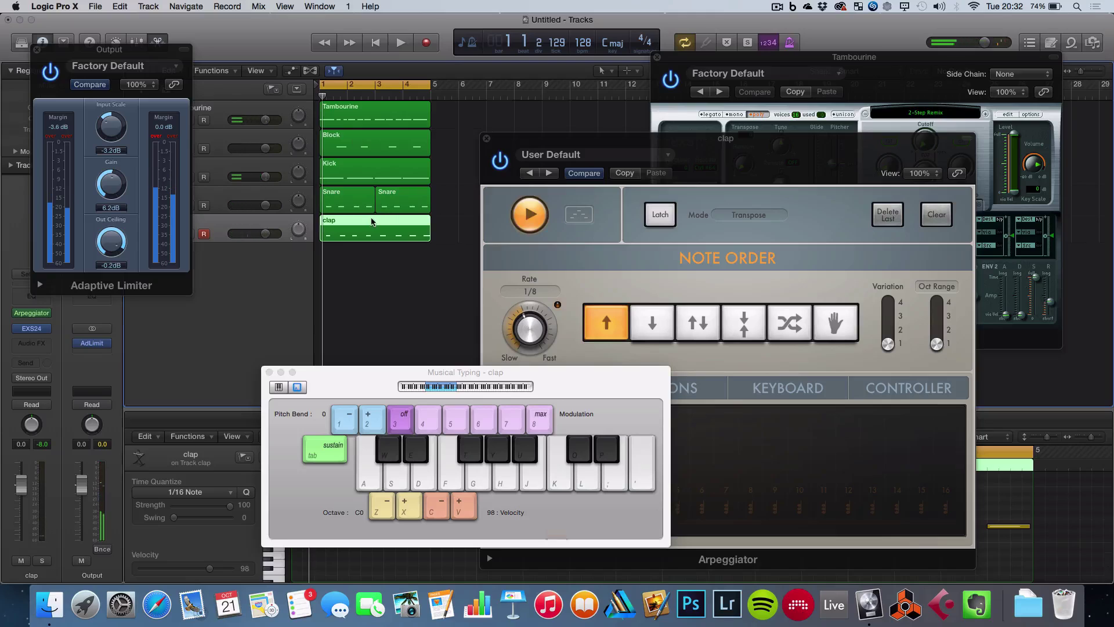
Step: Close the limiter, Musical Typing and Arpeggiator windows, and play back the recorded clap region with its notes in view
double_click(372, 218)
left_click(36, 50)
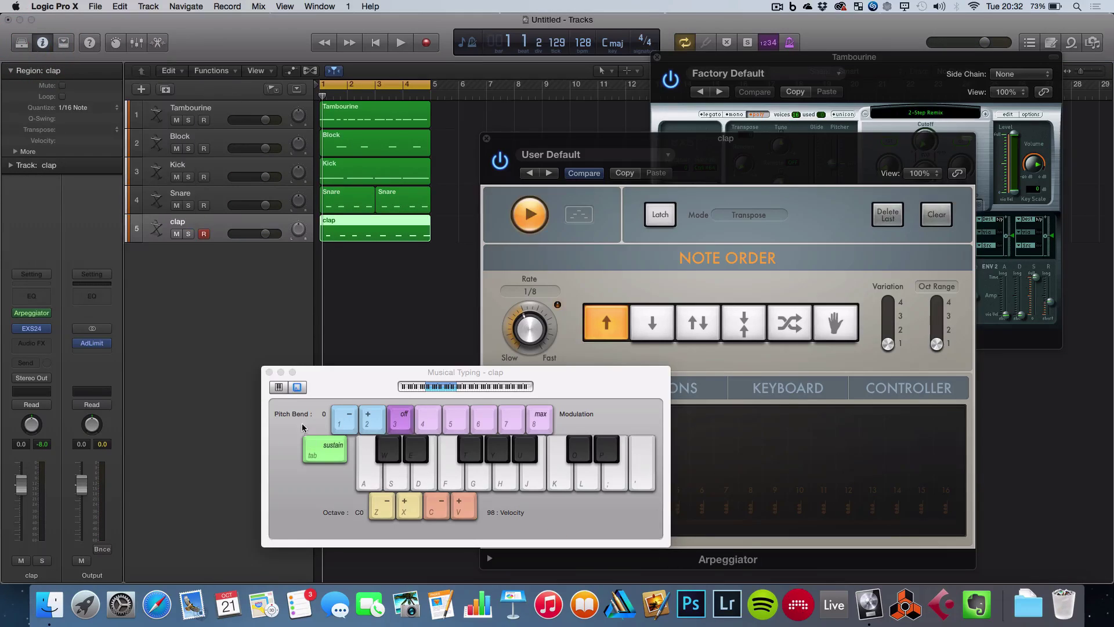
left_click(269, 372)
double_click(346, 234)
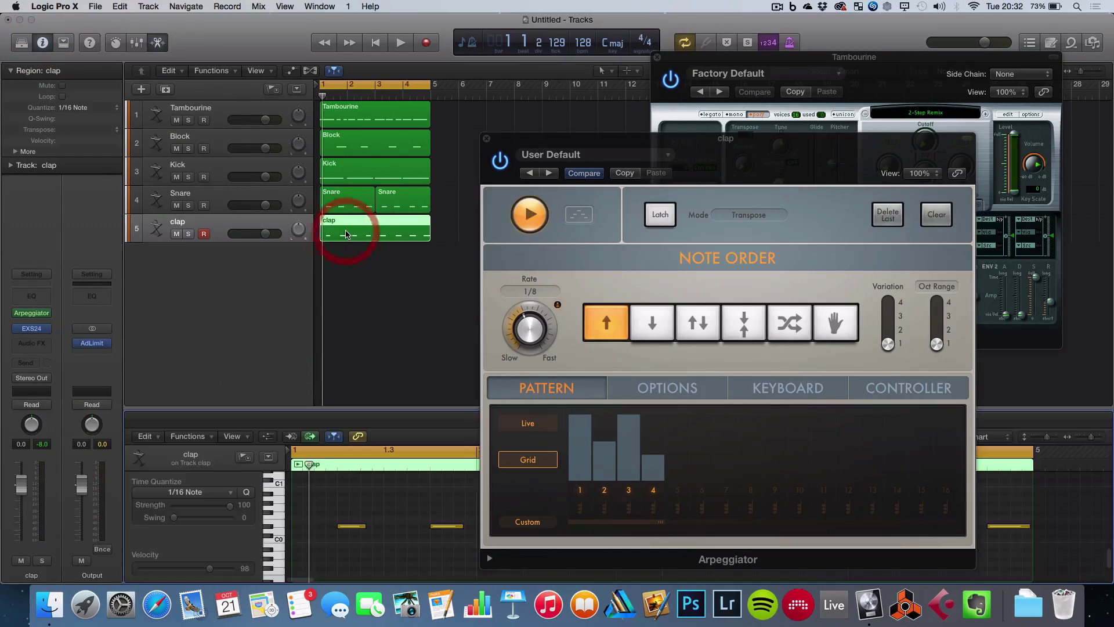
left_click(487, 140)
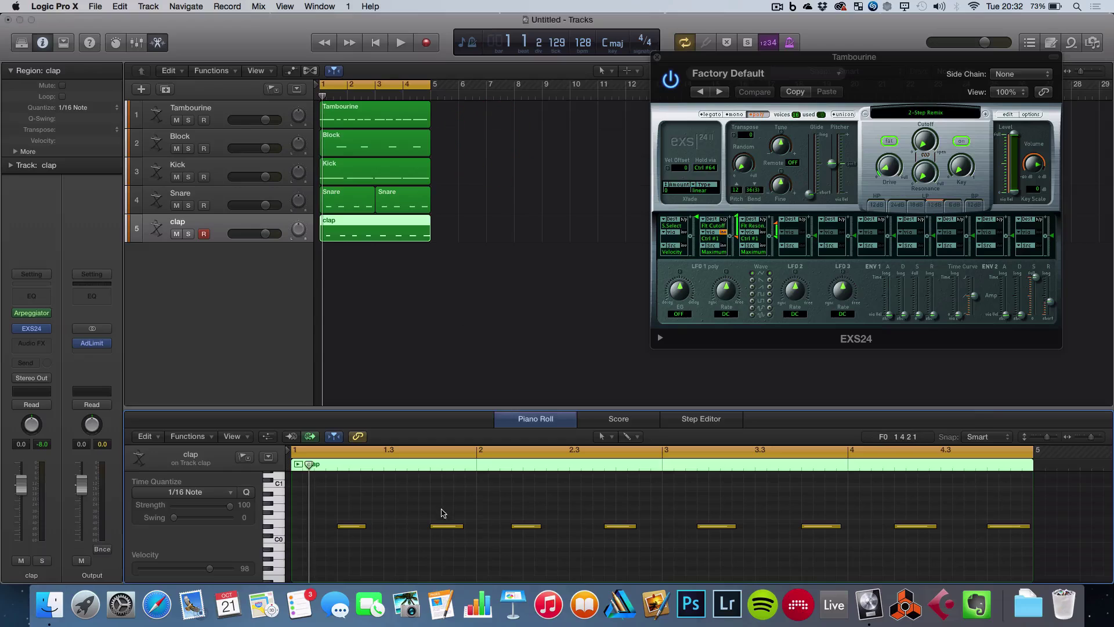
key("space")
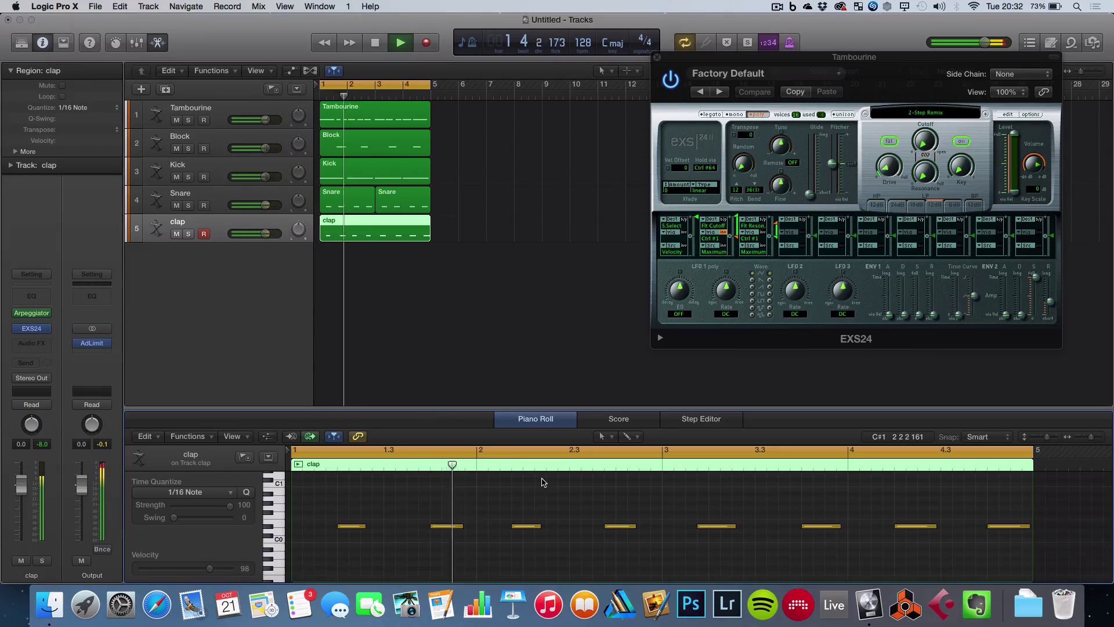
key("space")
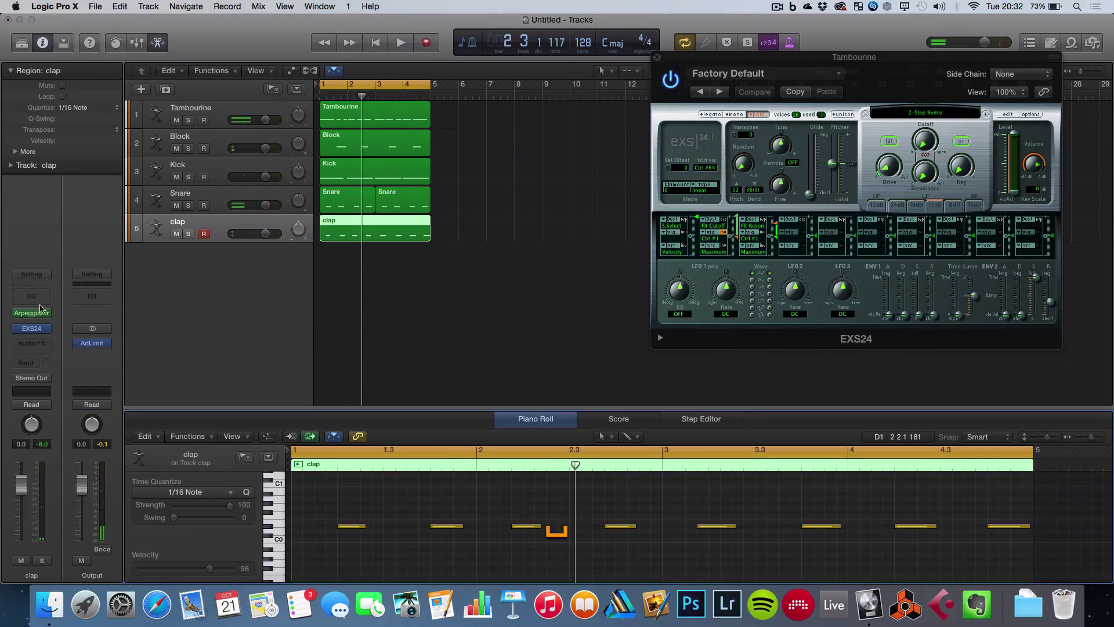
Step: In the clap track's Arpeggiator grid pattern, lower the velocities of steps 2, 3 and 4 to the minimum
left_click(32, 313)
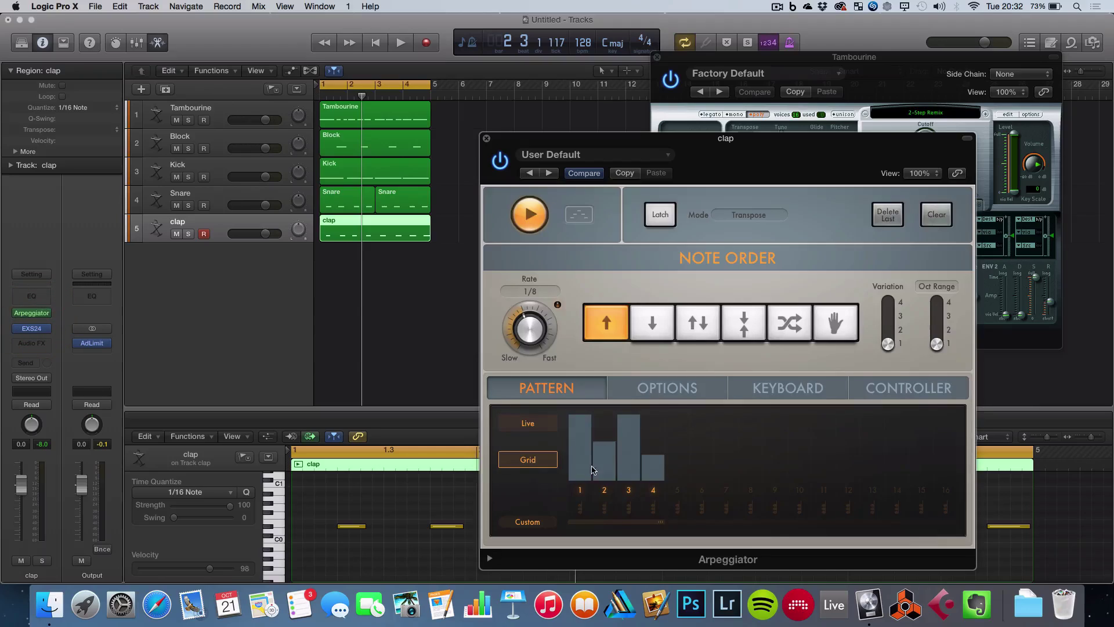
left_click_drag(592, 470, 603, 498)
left_click_drag(636, 444, 638, 521)
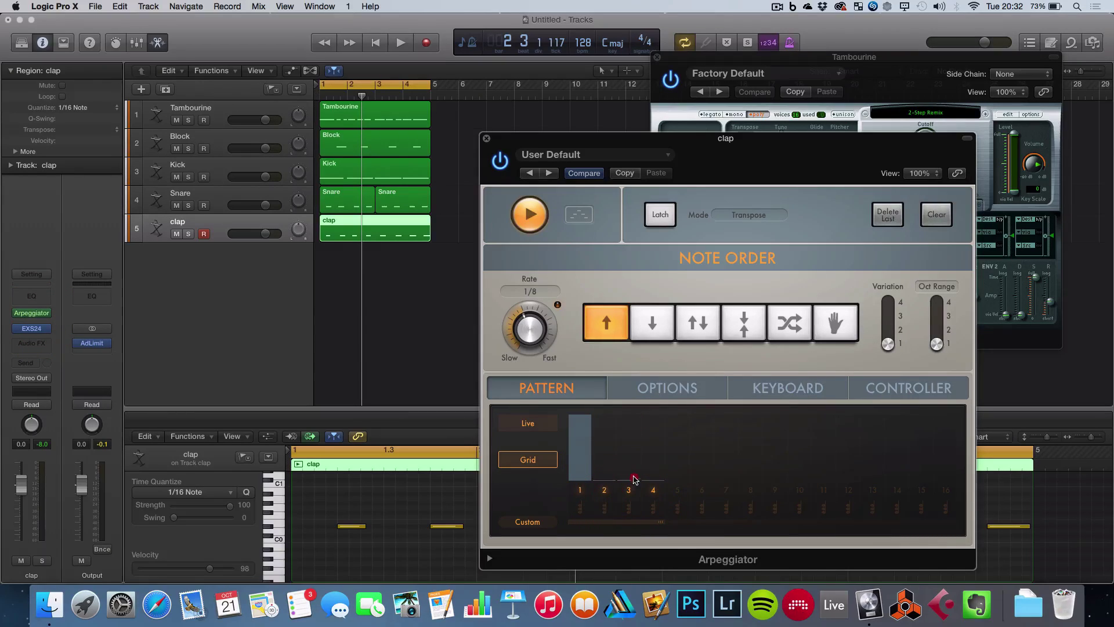
Step: Play the groove and lower the clap track's volume to -4.1 dB
key("space")
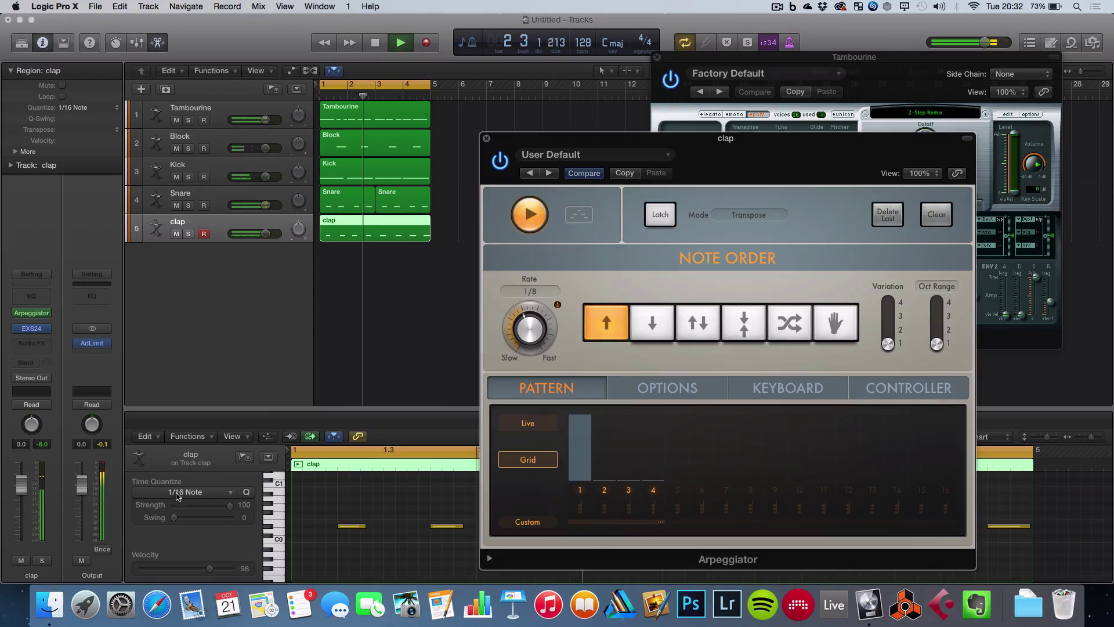
left_click_drag(264, 232, 242, 228)
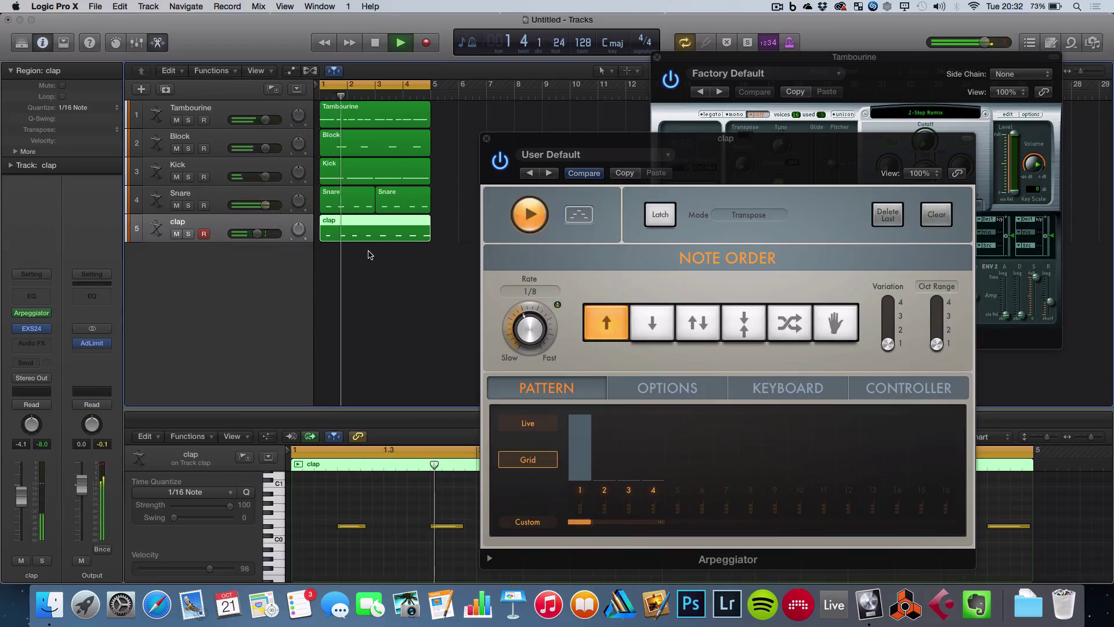
key("space")
Step: Close the clap track's Arpeggiator window and create a new track below it with duplicate settings
left_click(486, 141)
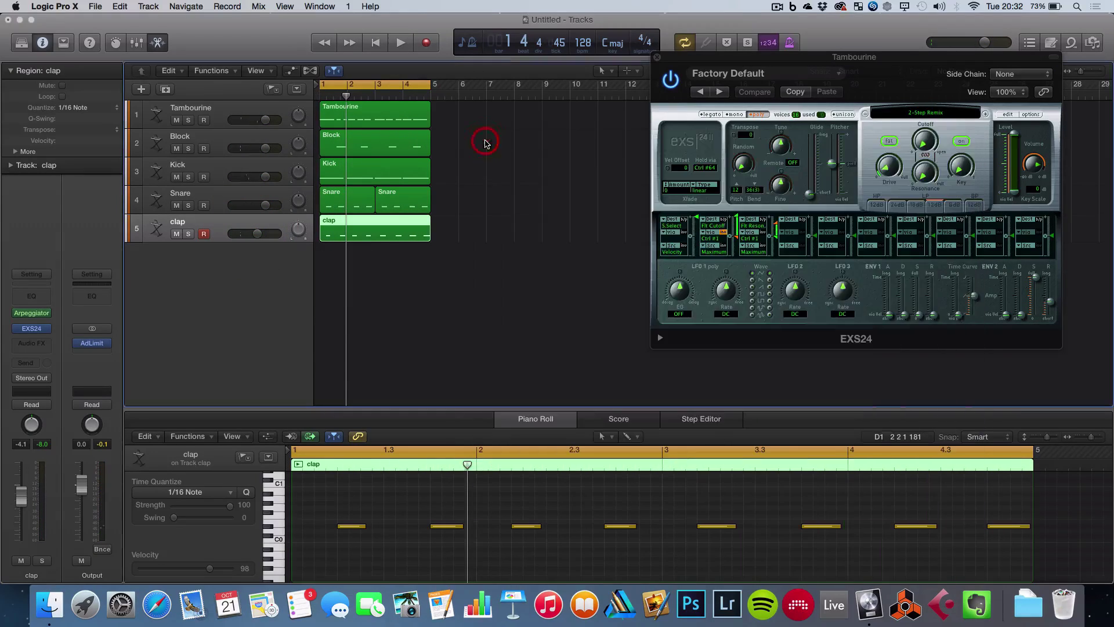
left_click(167, 89)
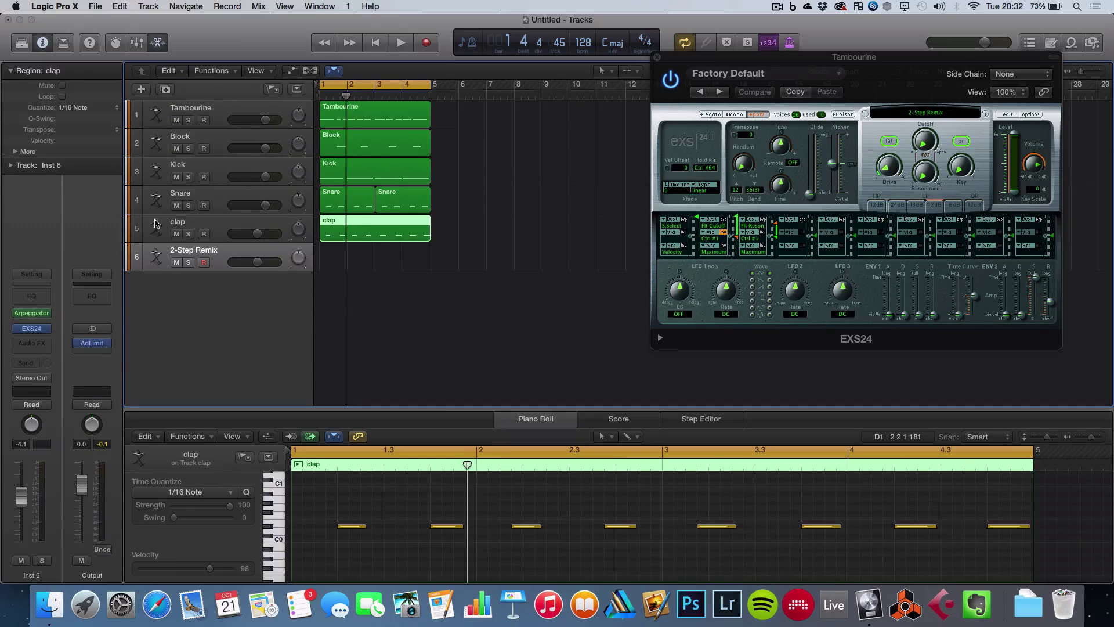
Step: In the new track's Arpeggiator, set the rate to 1/16 and leave only grid step 3 at full velocity
left_click(34, 313)
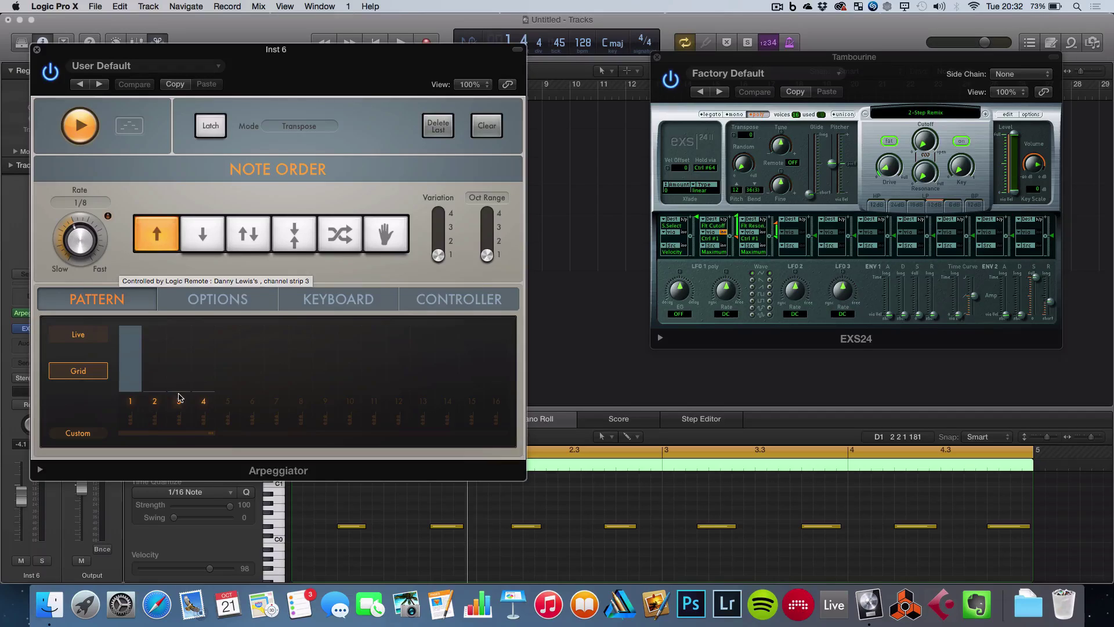
left_click(129, 419)
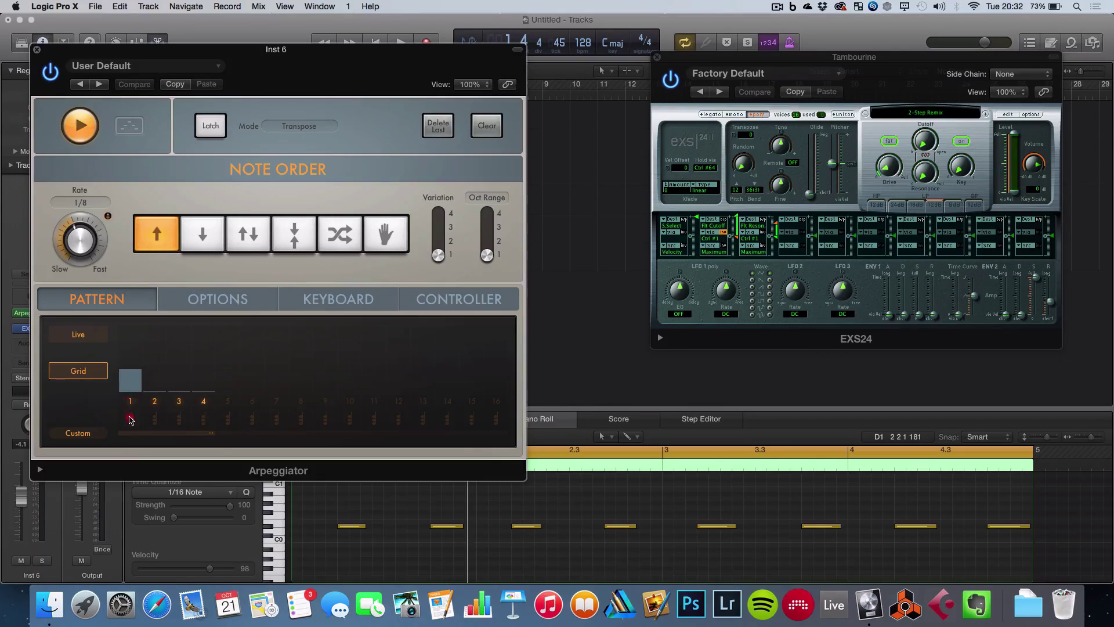
left_click_drag(159, 369, 155, 233)
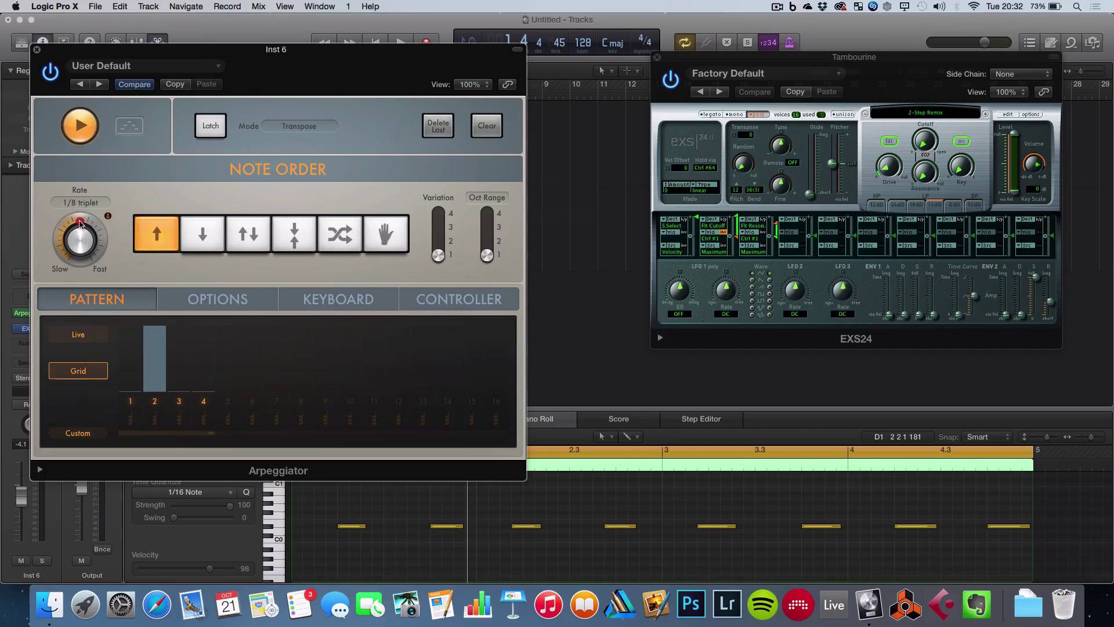
mouse_move(180, 355)
left_mouse_down()
mouse_move(180, 328)
mouse_move(156, 481)
left_mouse_up()
key("f")
key("f")
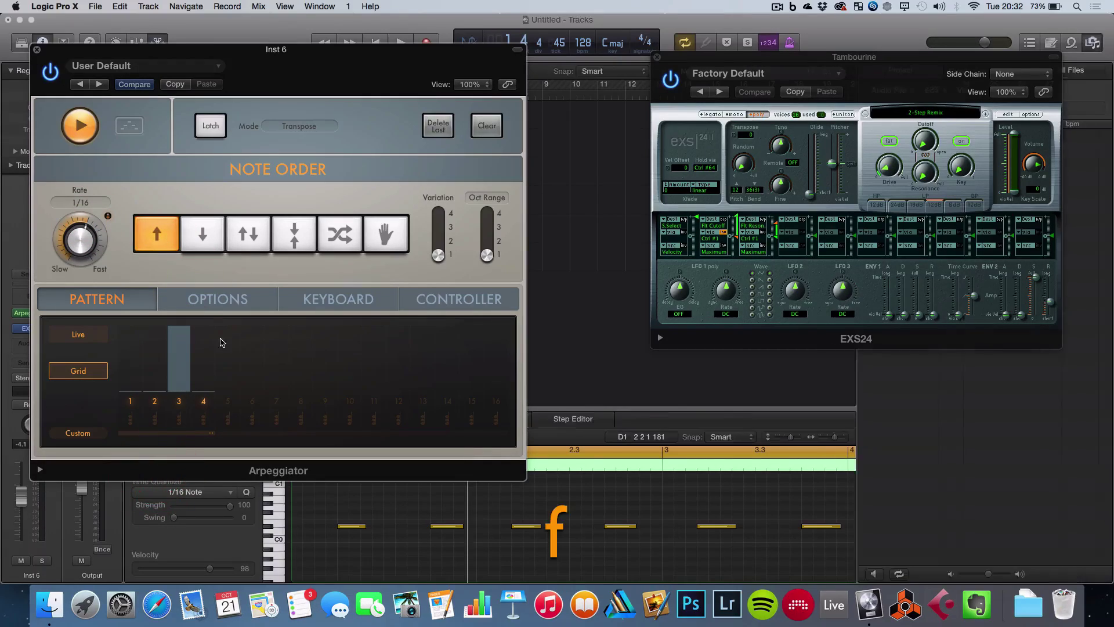
left_click(35, 51)
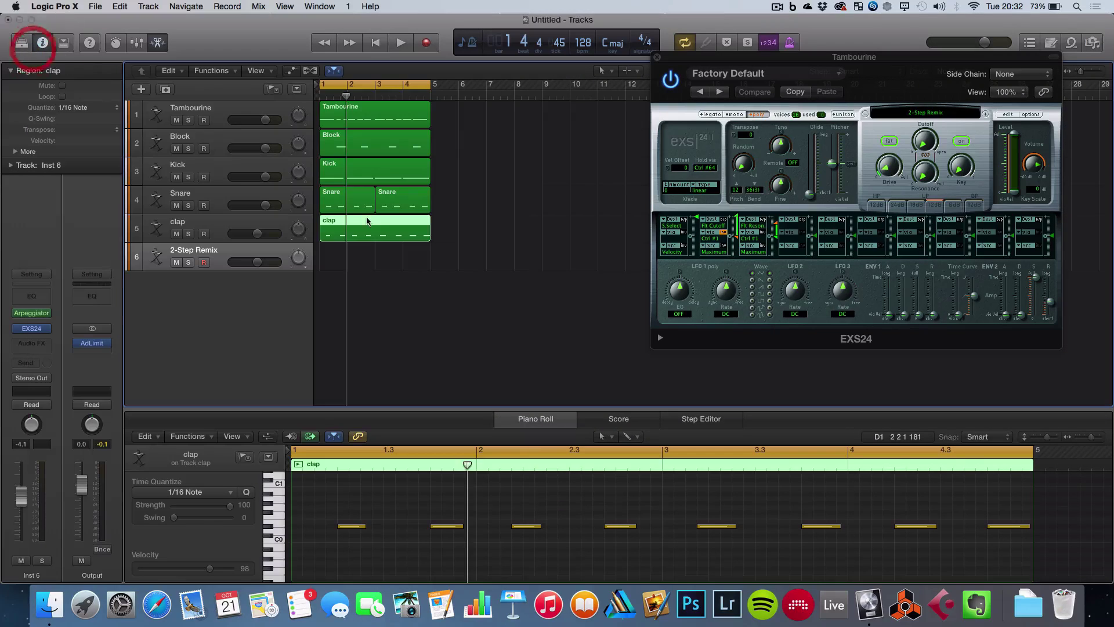
Step: Deselect the clap region, open Musical Typing and audition several C0-octave kit sounds on the new track over the groove
left_click(364, 256)
key("super+k")
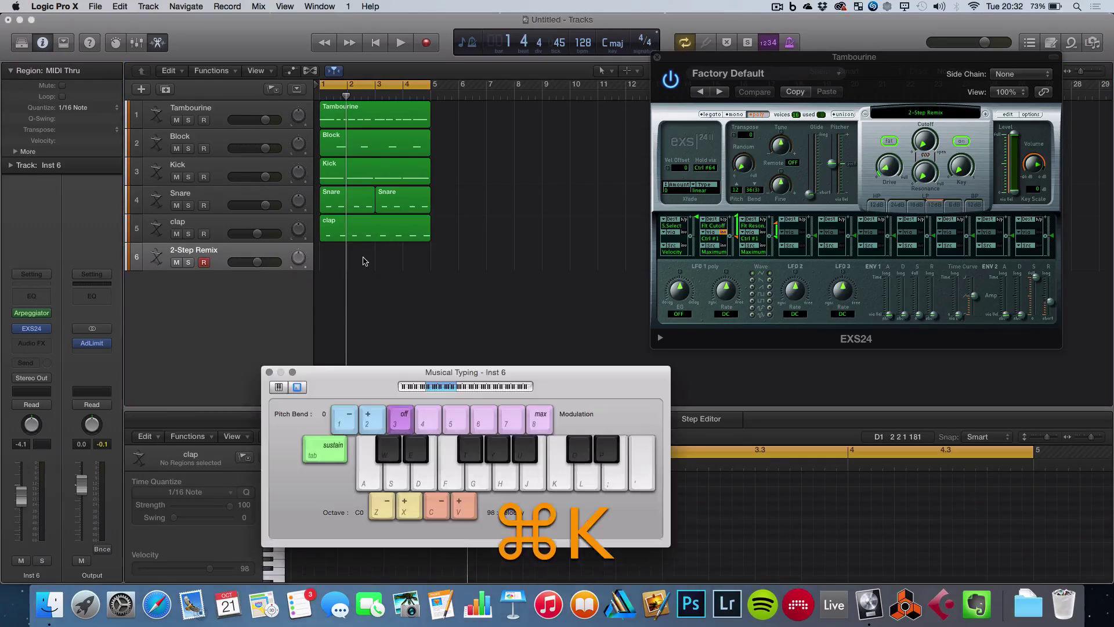
key("super+f")
key("f")
key("g")
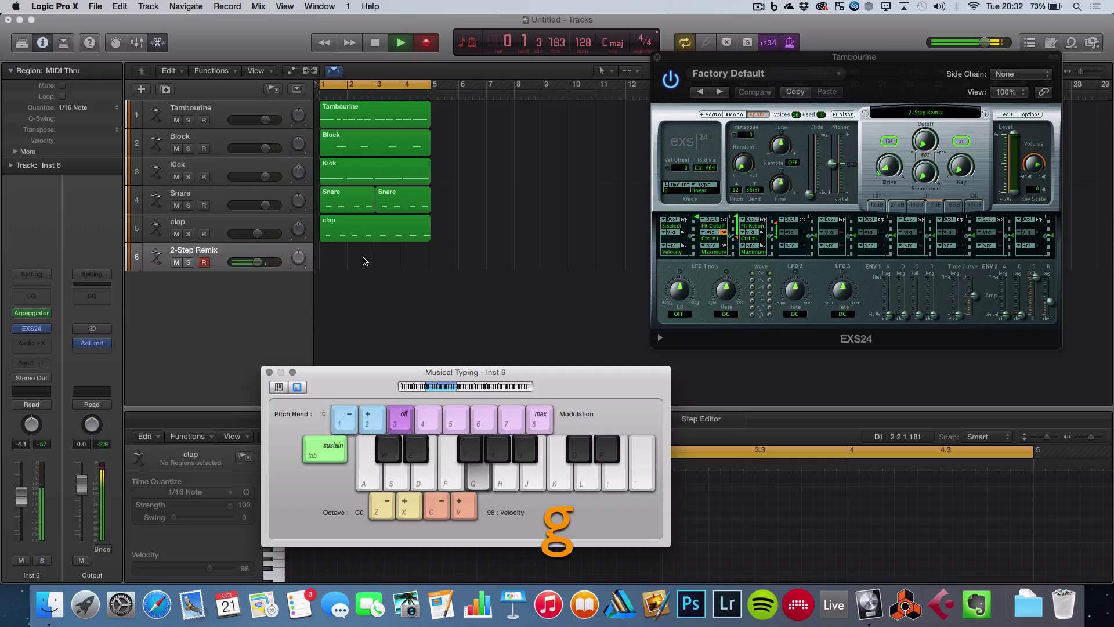
key("h")
key("y")
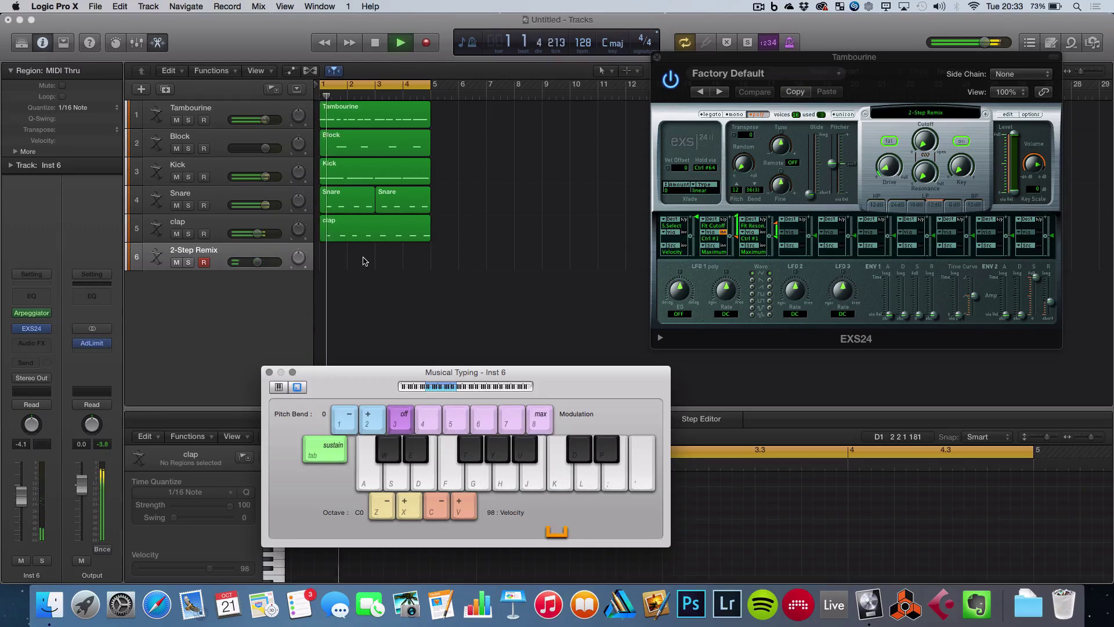
key("y")
key("space")
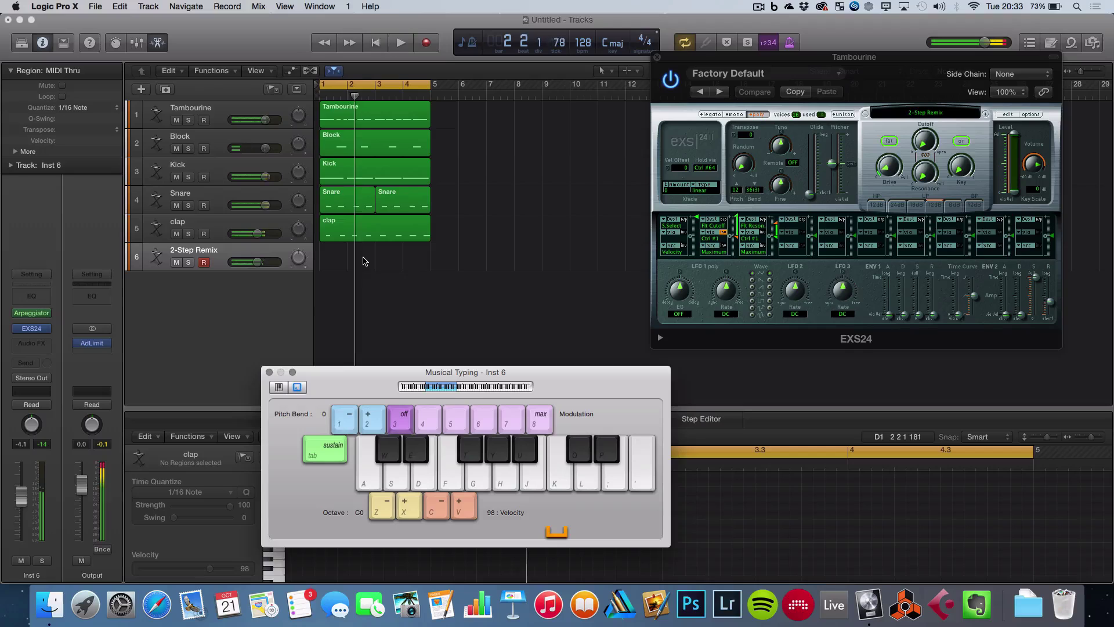
key("y")
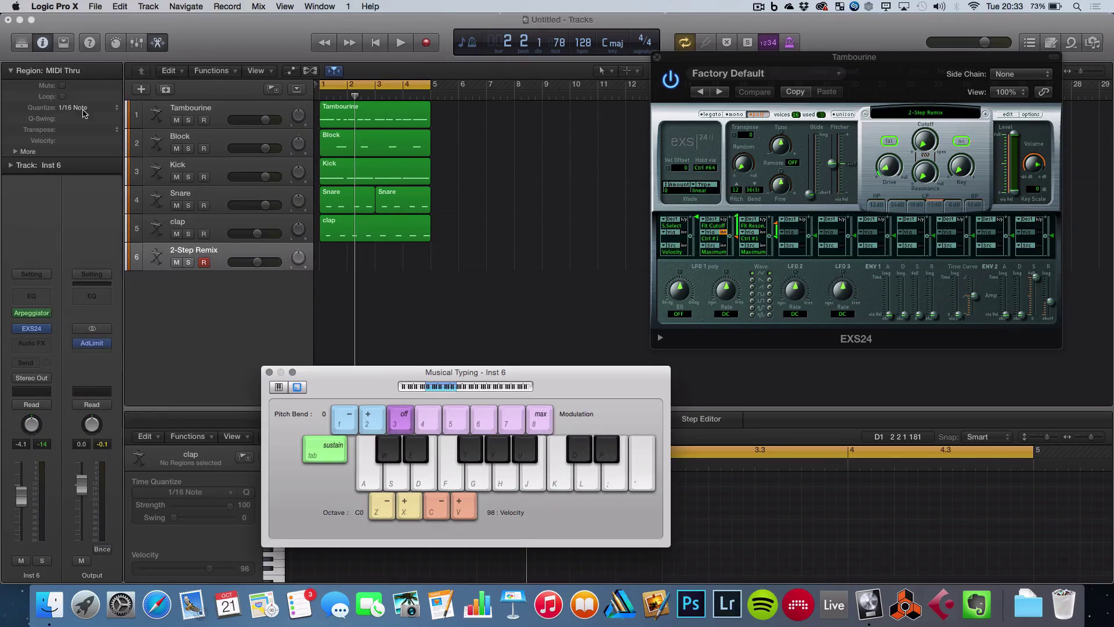
Step: Set the default region quantize to 1/8 Note and record one sustained G# in the C0 octave across bars 1 to 4 on track 6
left_click(84, 112)
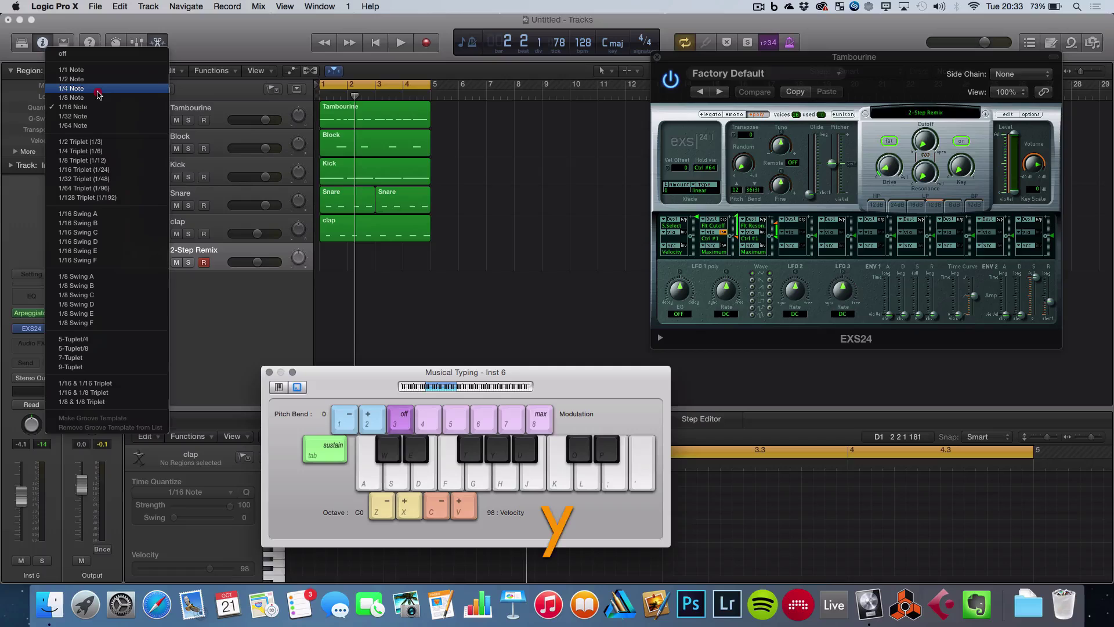
left_click(97, 97)
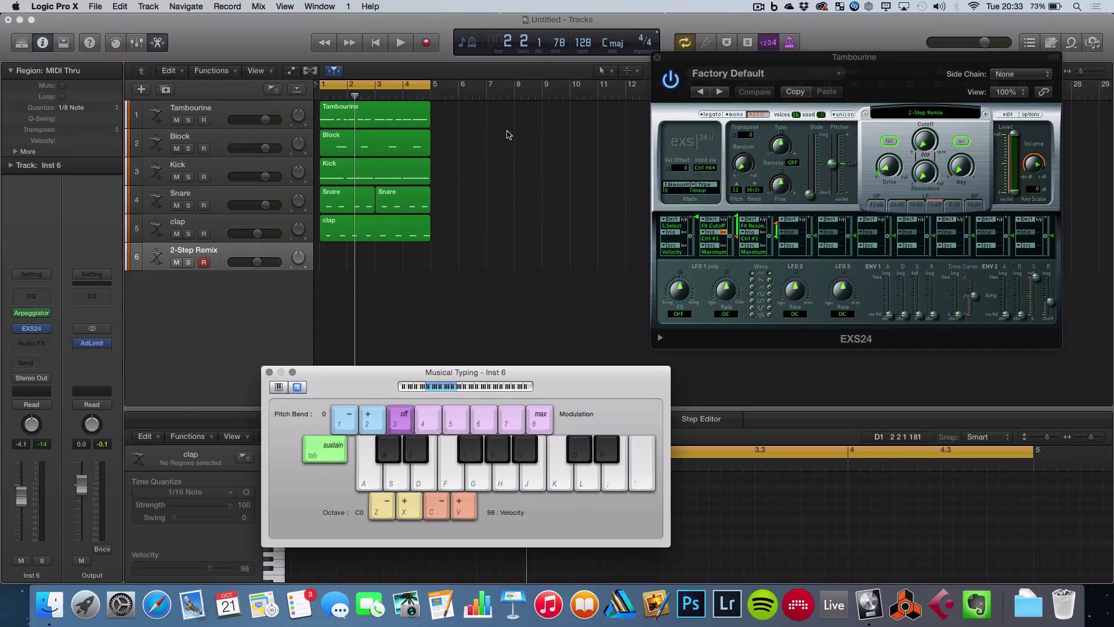
left_click(429, 43)
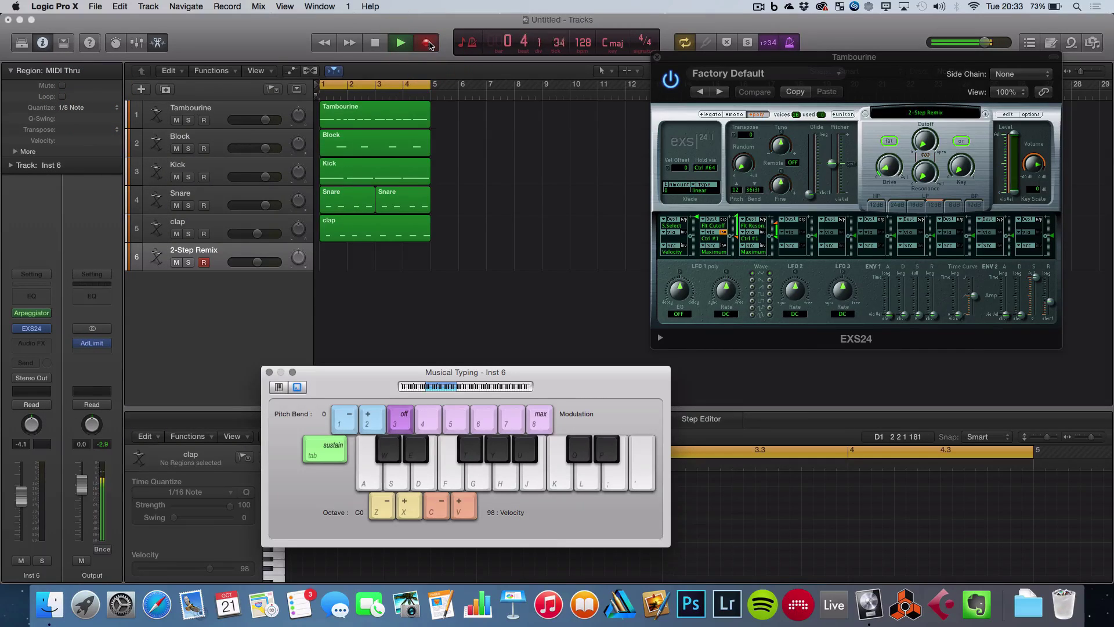
key("y")
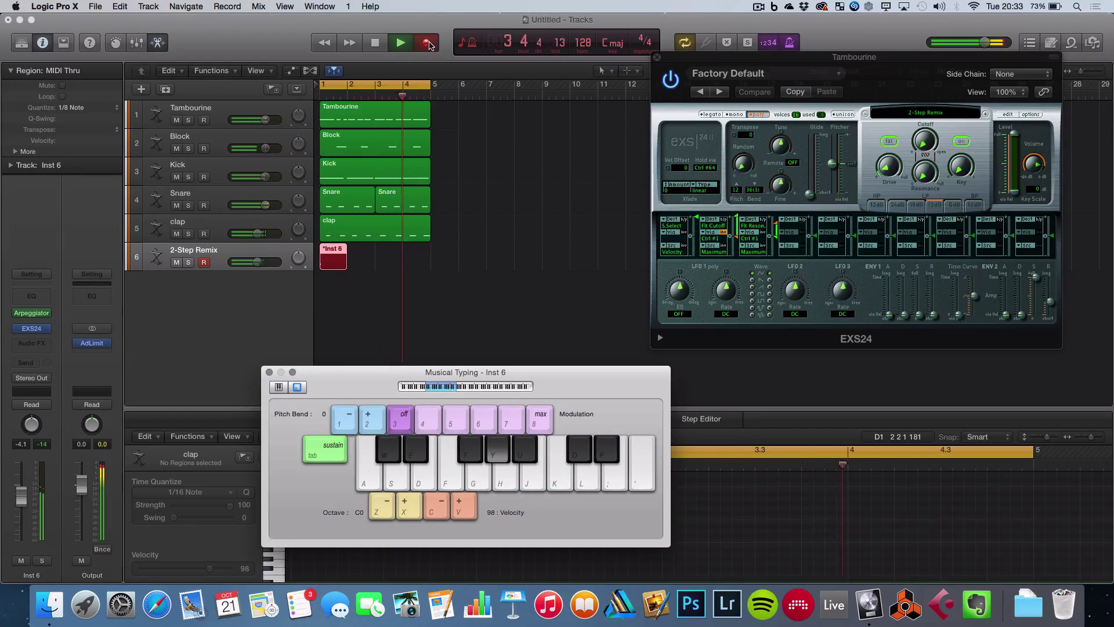
key("space")
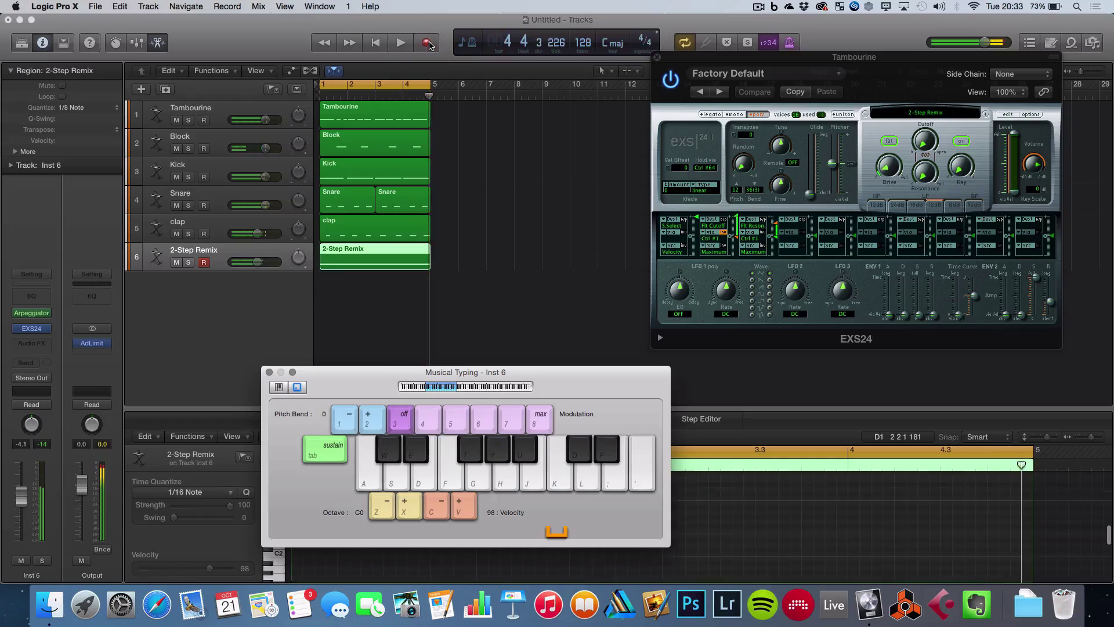
Step: Select the new region, close Musical Typing and reopen track 6's Arpeggiator, moving its window clear of the channel strips
left_click(351, 248)
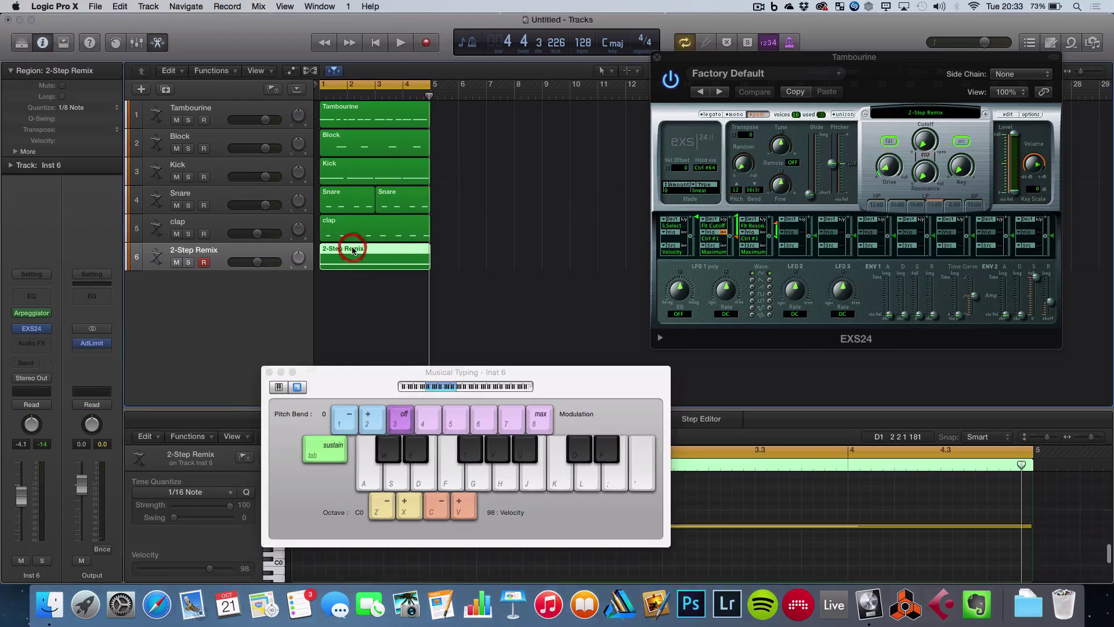
left_click(269, 373)
left_click(32, 314)
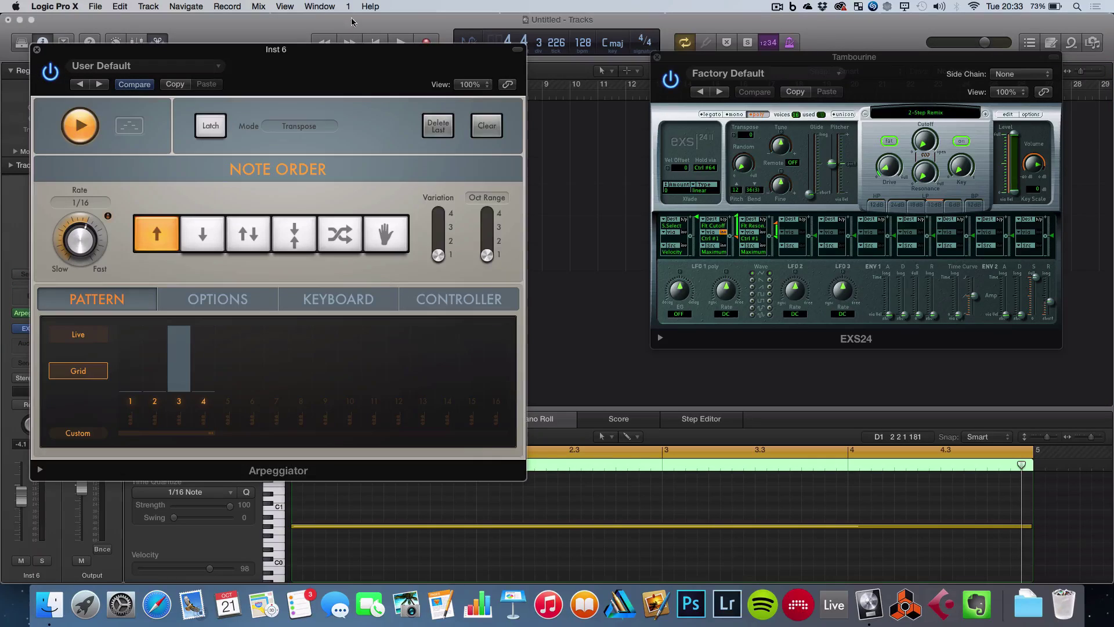
left_click_drag(340, 56, 594, 83)
Step: Try the full-velocity hit on grid step 2 instead of step 3 at the 1/16 rate and play the groove
left_click(416, 439)
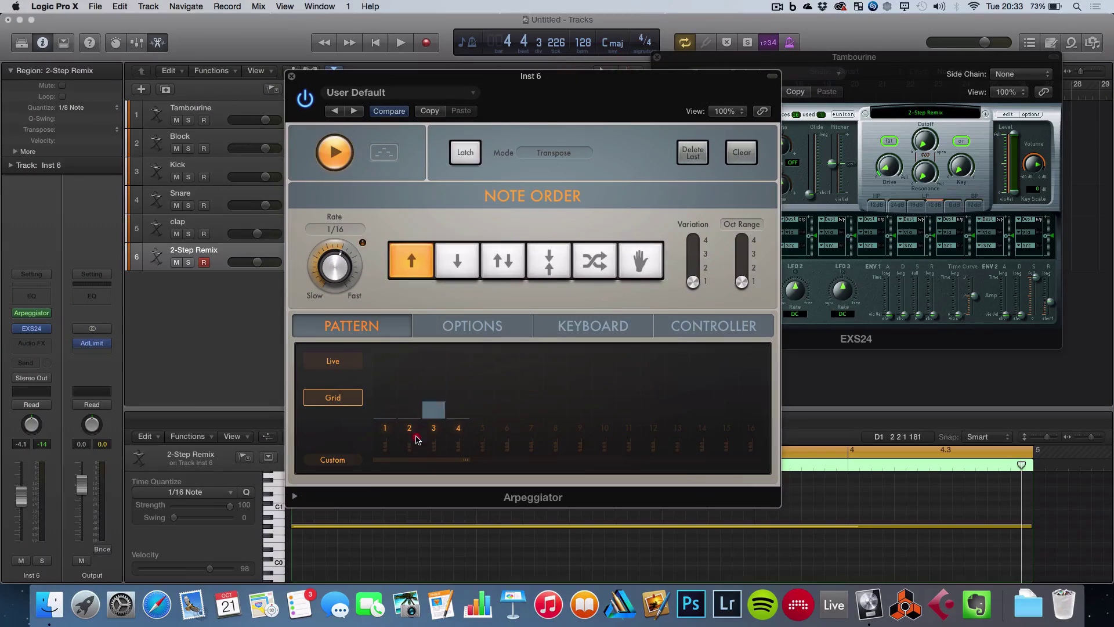
left_click_drag(411, 368, 434, 251)
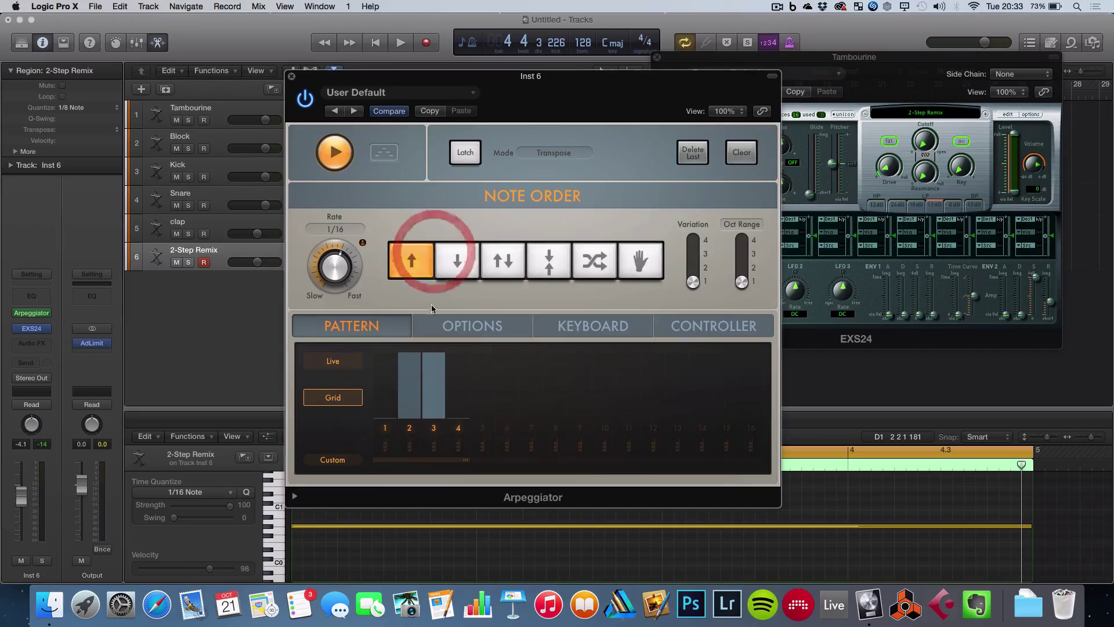
left_click_drag(432, 389, 431, 485)
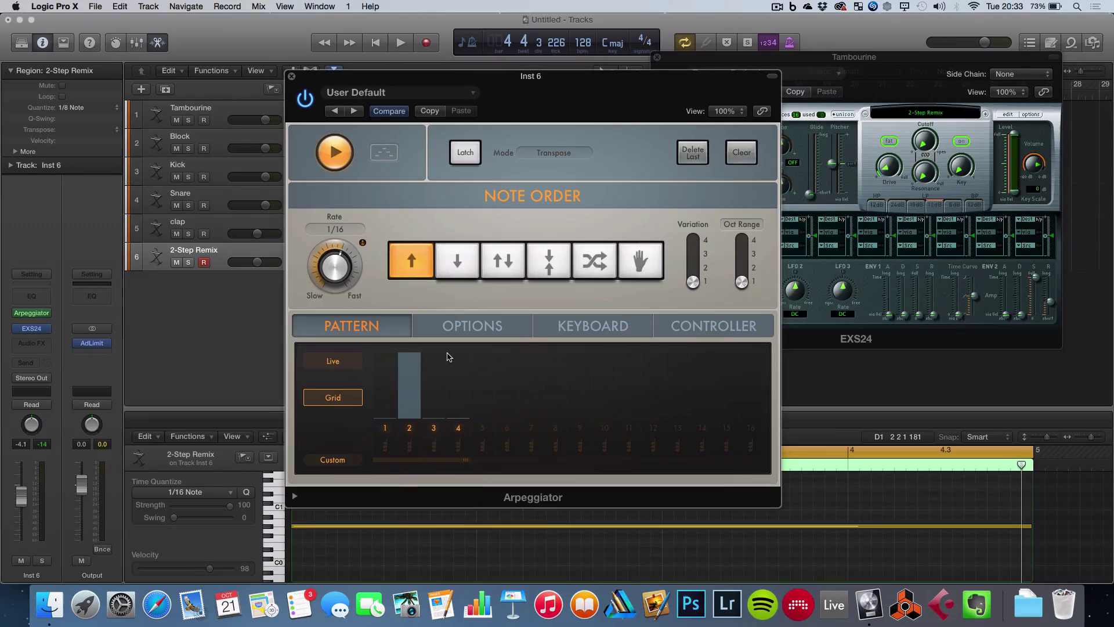
key("space")
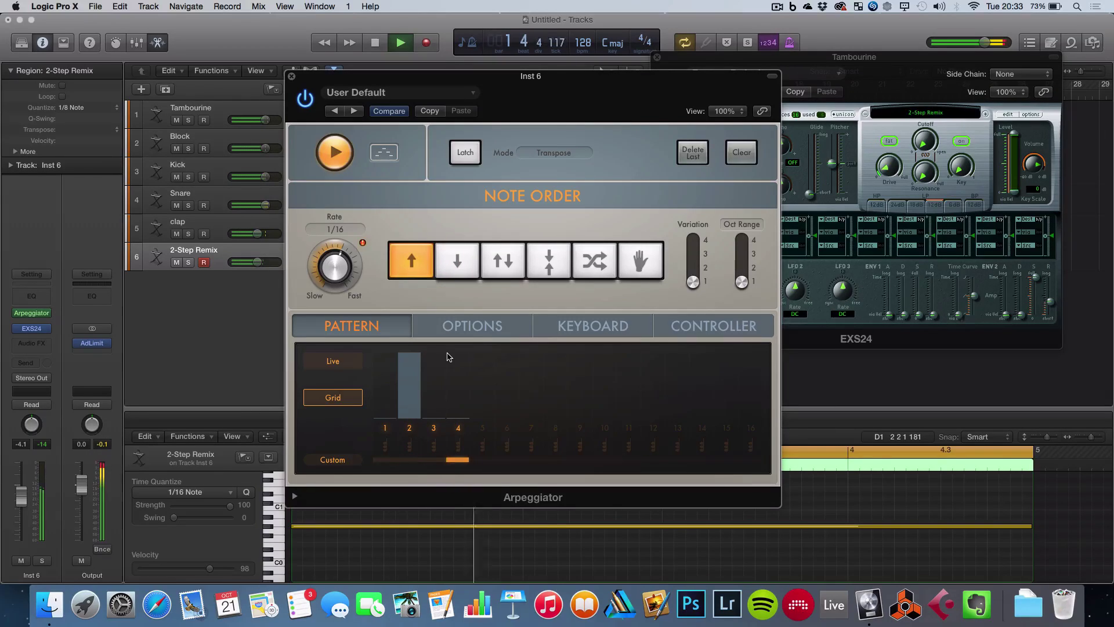
key("space")
Step: Try the full-velocity hit on grid step 4 instead of step 2 while playing the groove
left_click_drag(412, 386, 413, 485)
left_click_drag(456, 411, 474, 253)
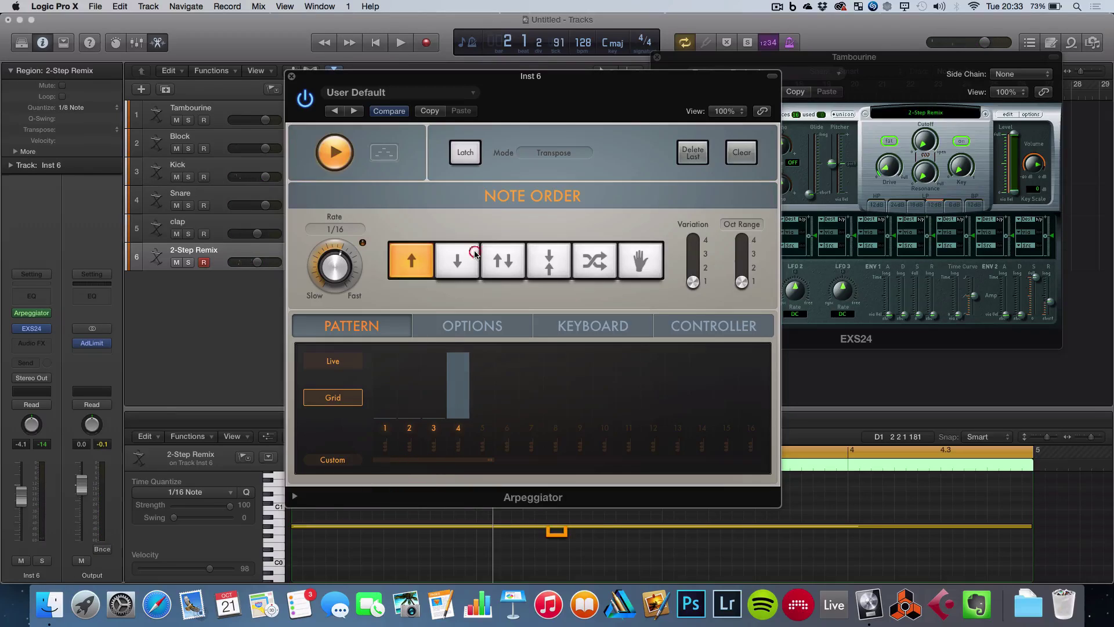
key("space")
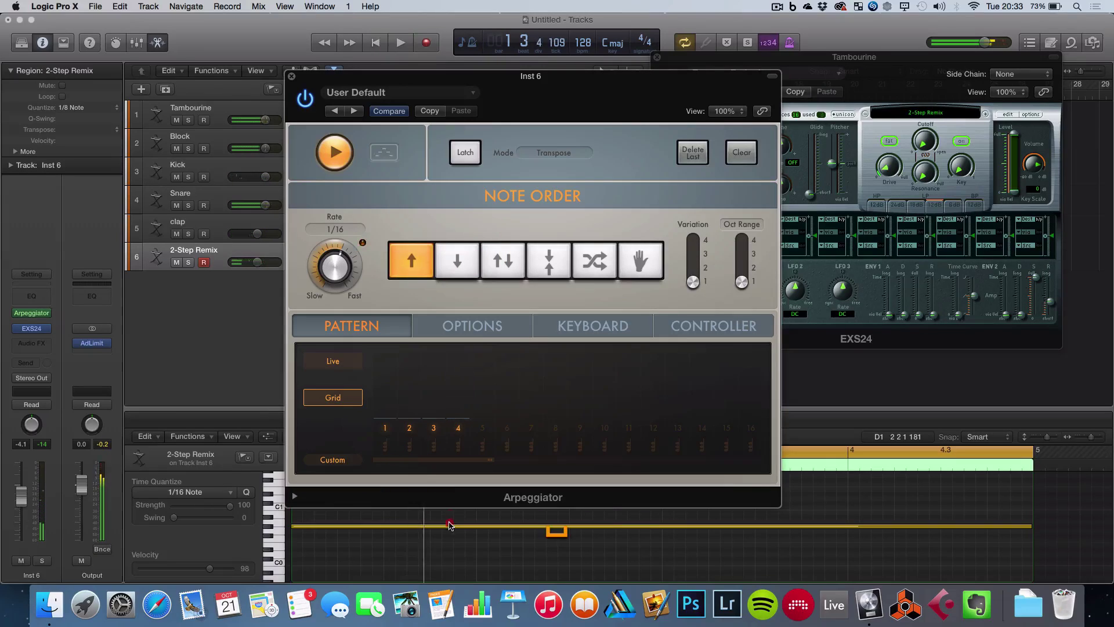
left_click(449, 525)
Step: Set the Arpeggiator rate to 1/8, raise grid step 3 to full velocity and play the groove
left_click_drag(344, 282, 346, 271)
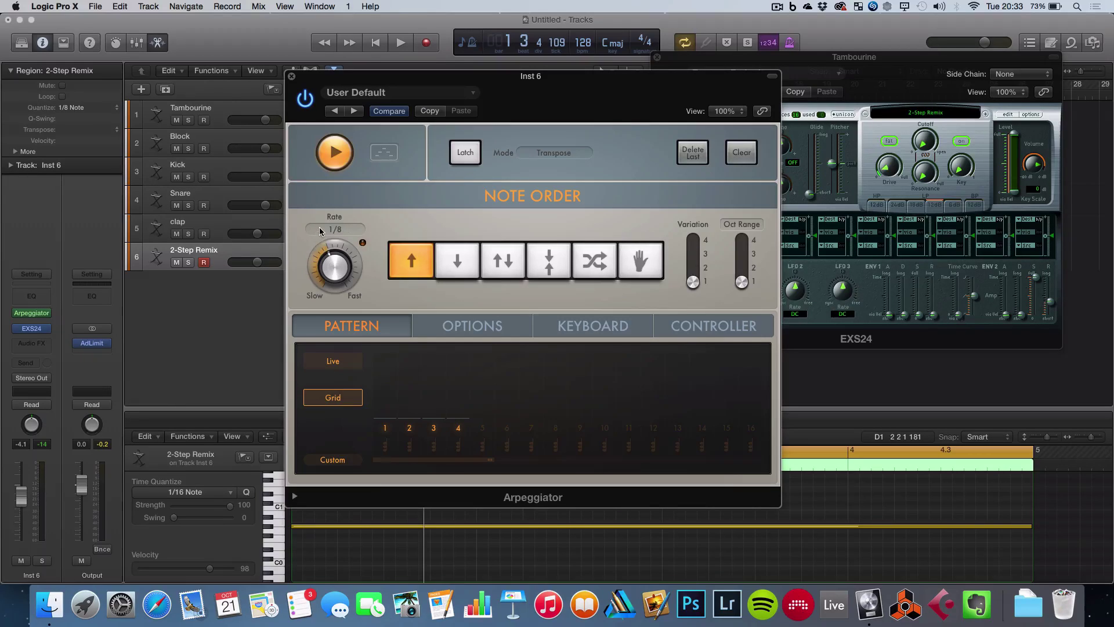
left_click(324, 260)
key("space")
left_click_drag(433, 392, 436, 310)
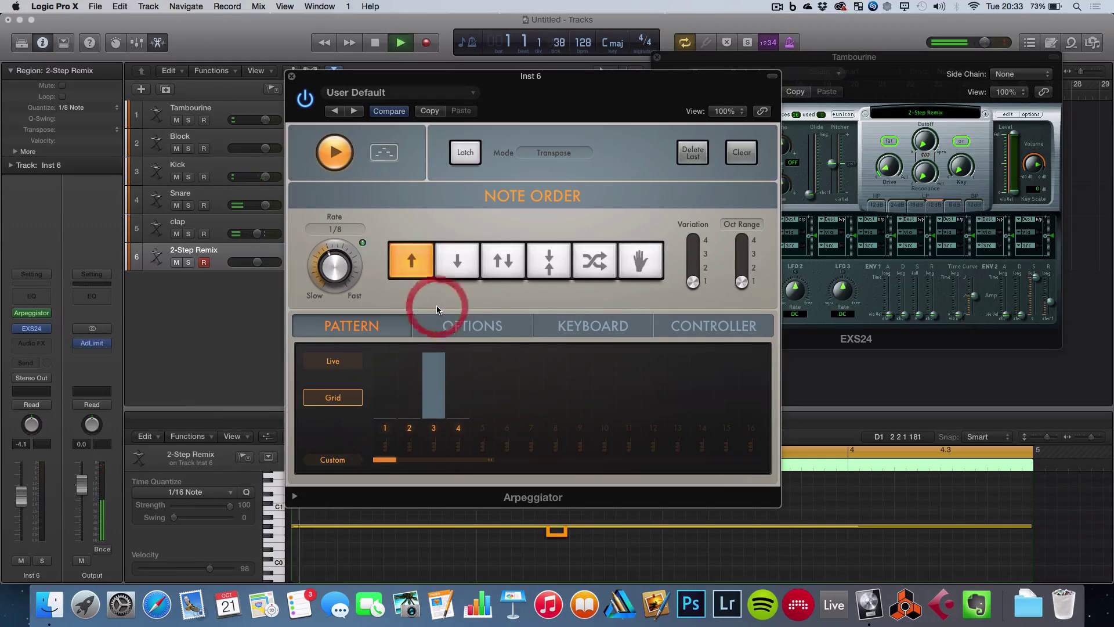
key("space")
Step: Raise grid step 2 to full velocity, lower step 3 to the minimum and play the groove
left_click_drag(409, 413, 427, 284)
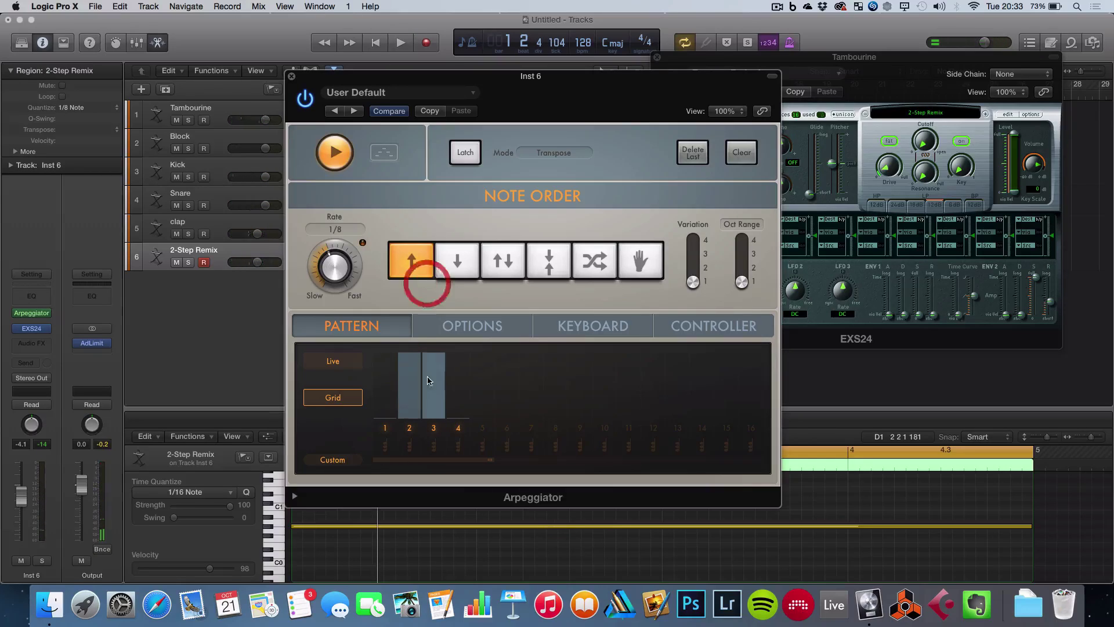
left_click_drag(429, 380, 435, 525)
key("space")
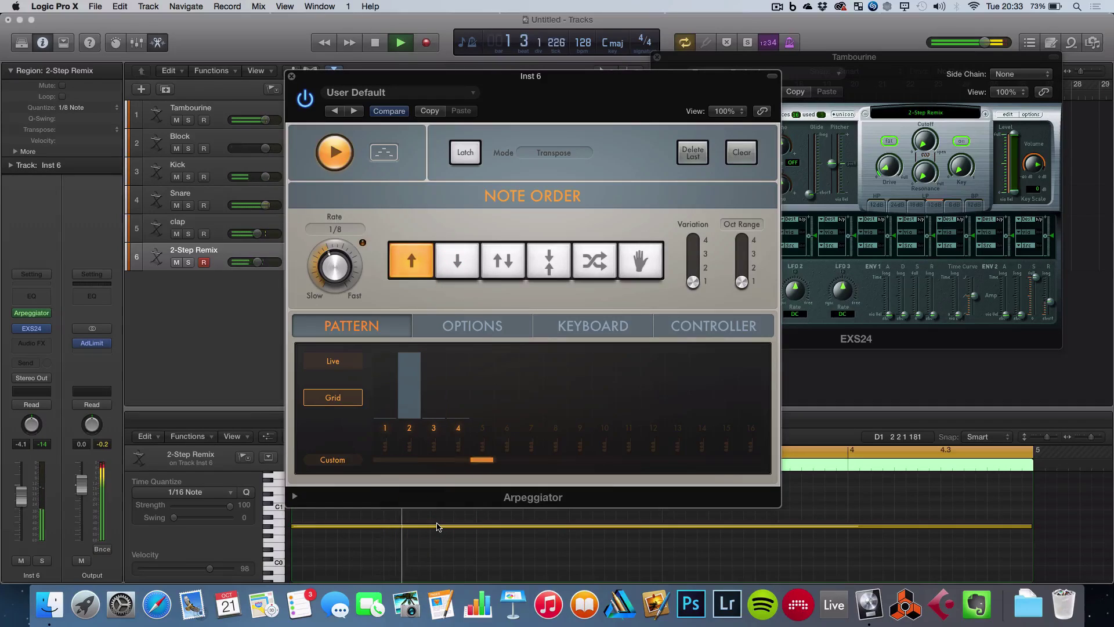
key("space")
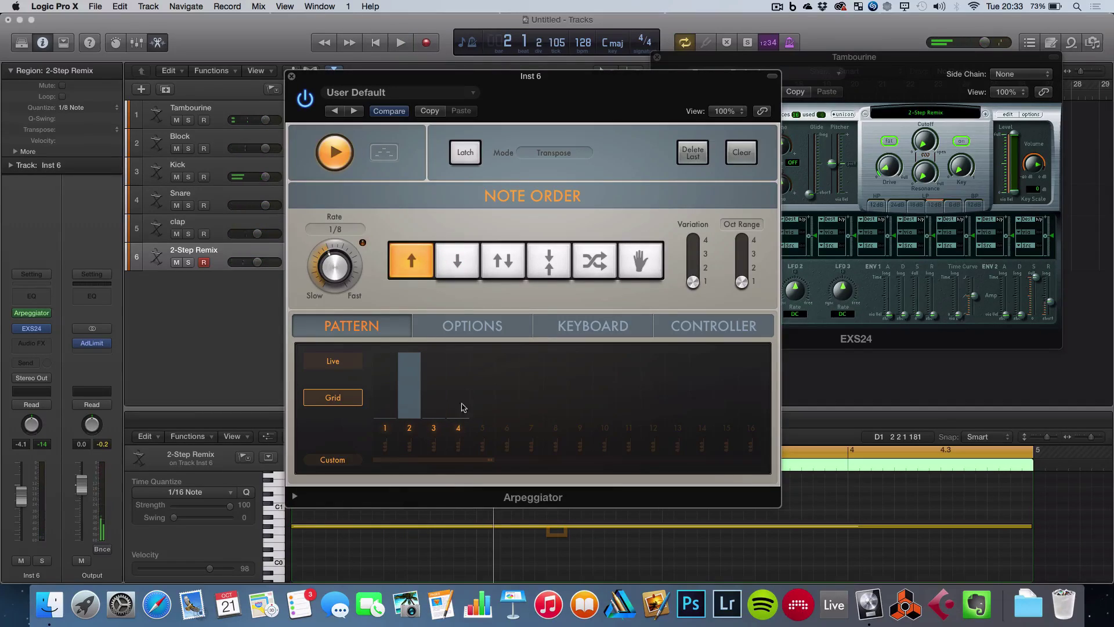
Step: Raise grid step 4 to full velocity, lower step 5 to the minimum and play the groove
left_click_drag(470, 298, 478, 240)
left_click_drag(488, 386, 478, 502)
key("space")
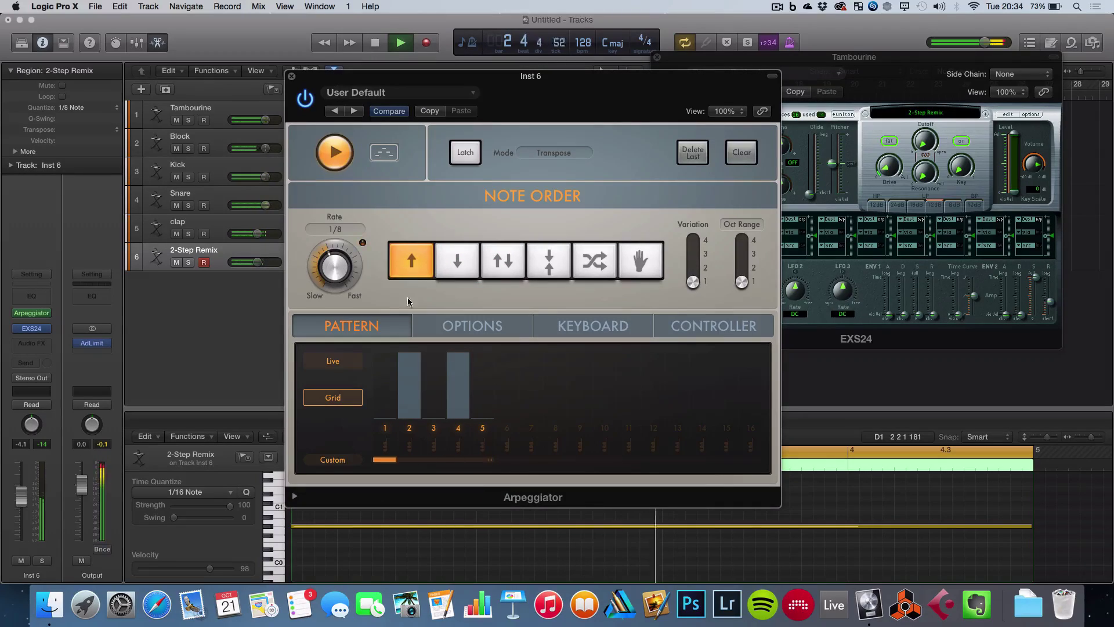
key("space")
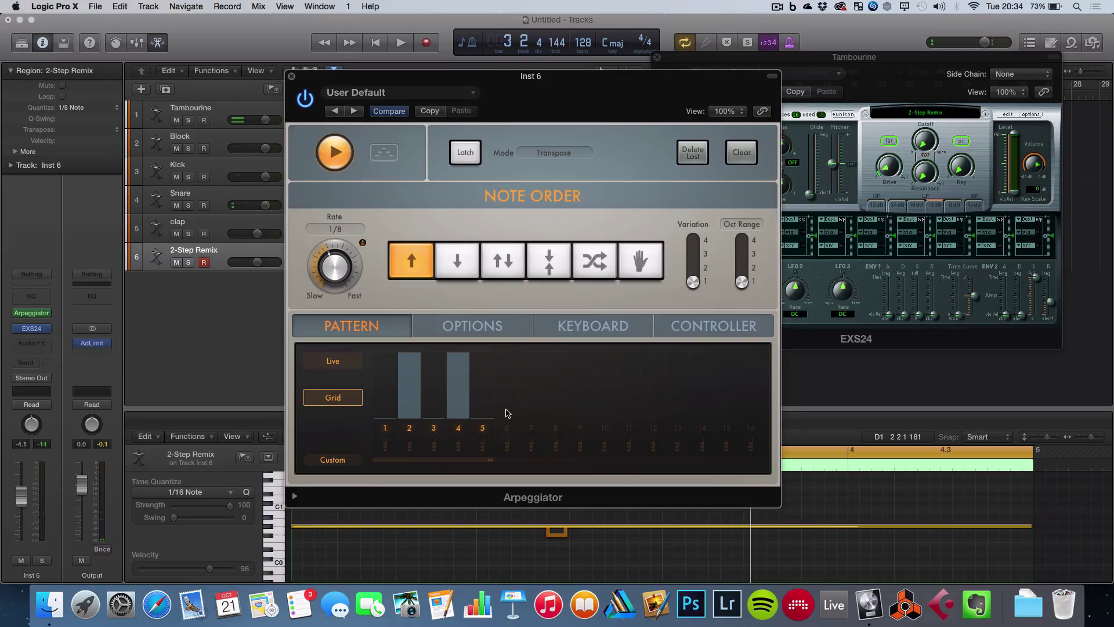
Step: Add full-velocity hits on grid steps 6 and 8 and play the groove
left_click(507, 406)
left_click(555, 379)
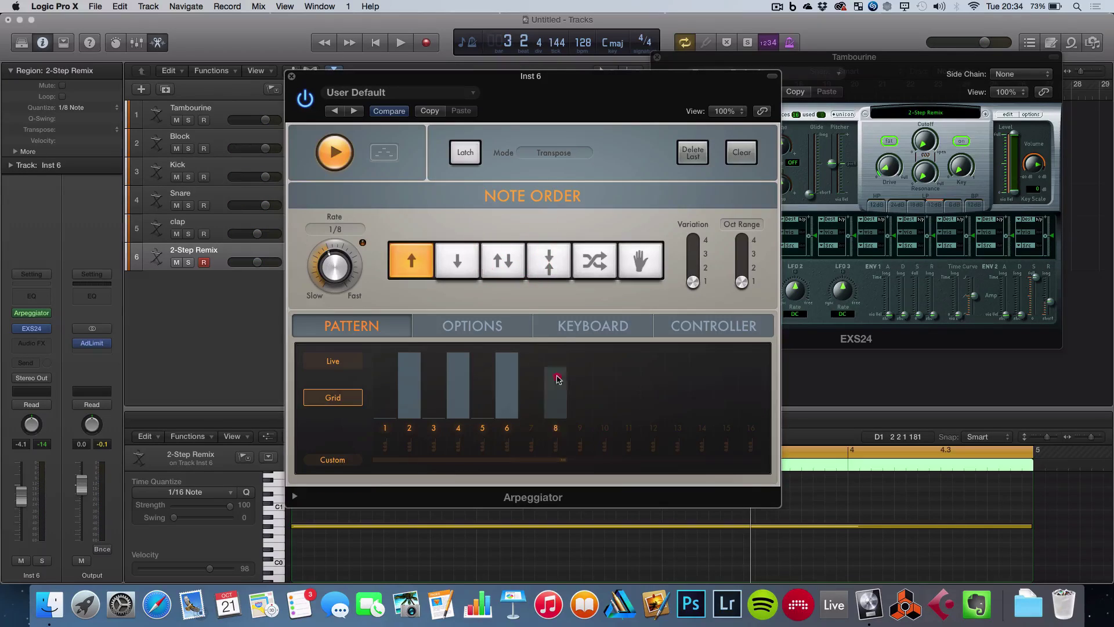
key("space")
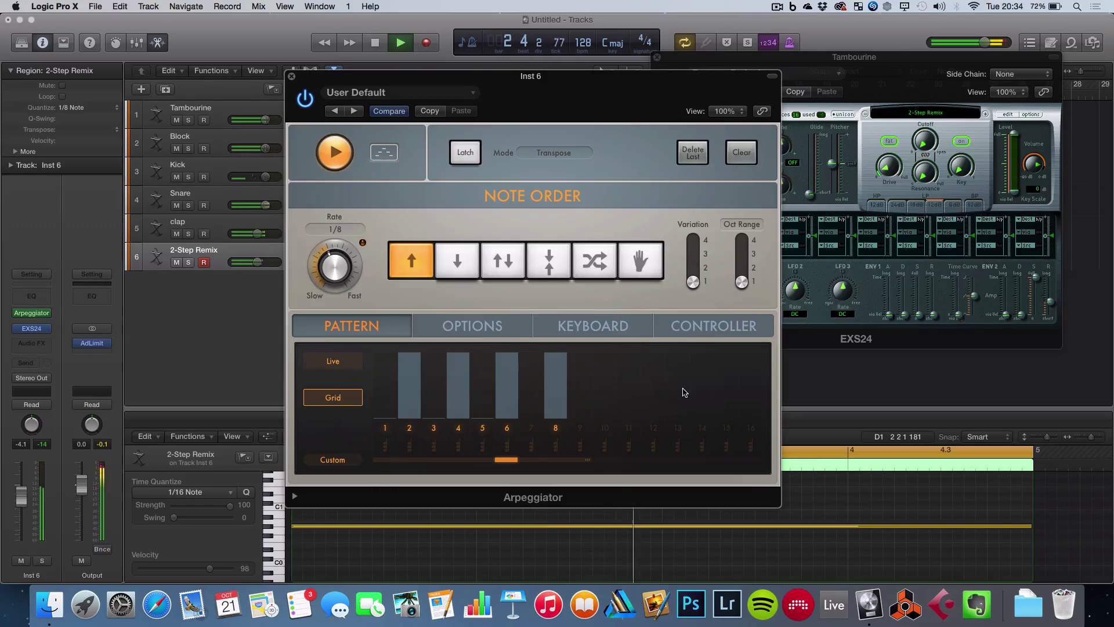
key("space")
Step: Set the sixth track's Arpeggiator swing to 50% and play the groove
left_click(509, 326)
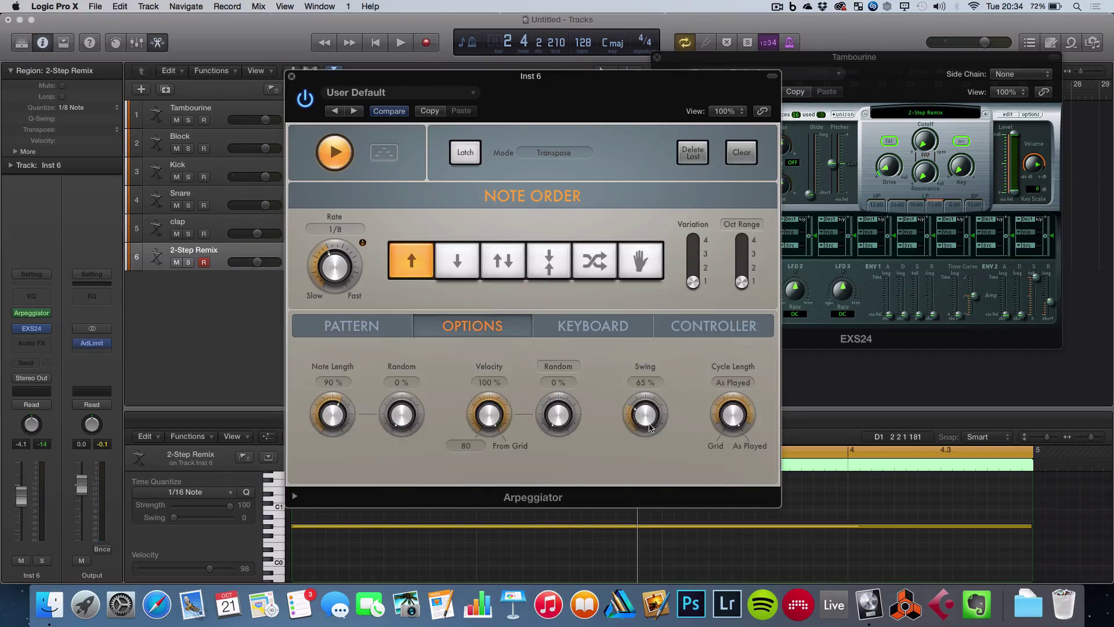
key("space")
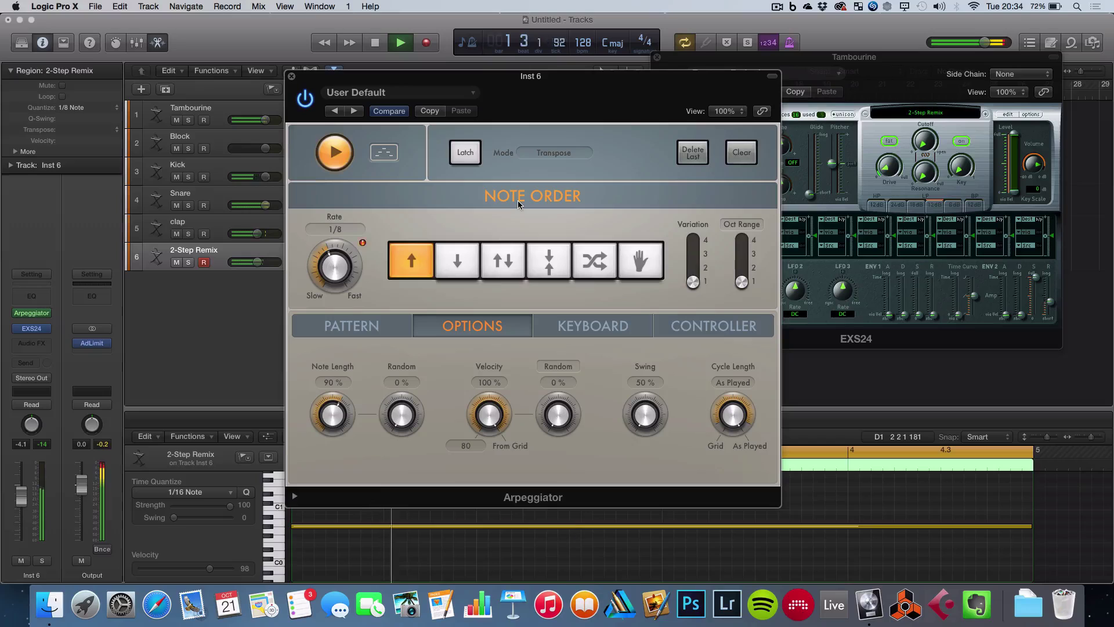
left_click(292, 76)
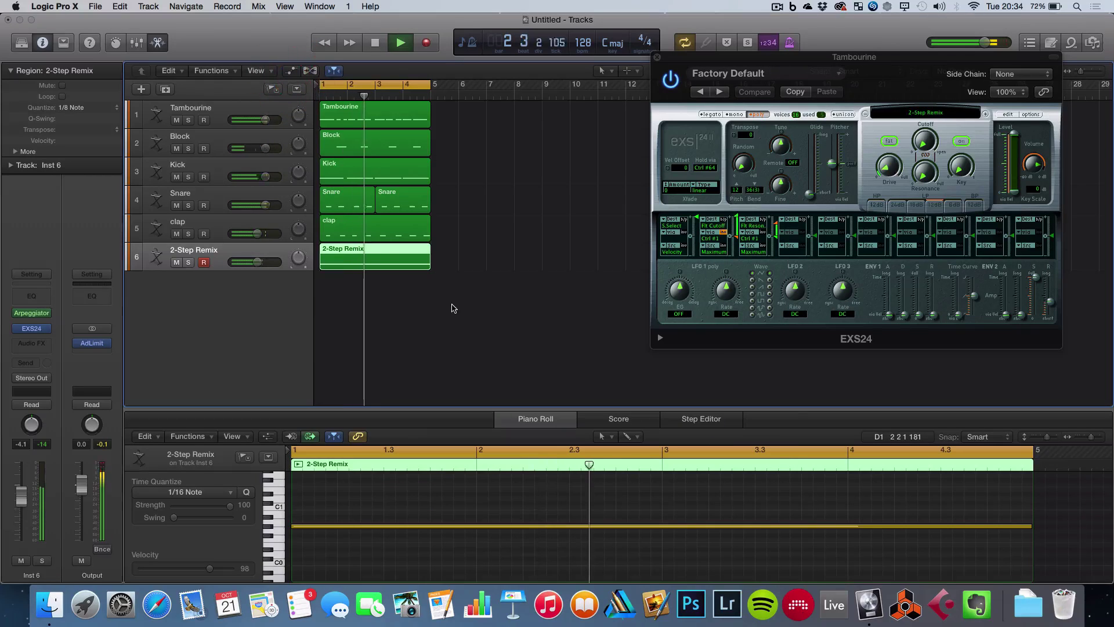
key("space")
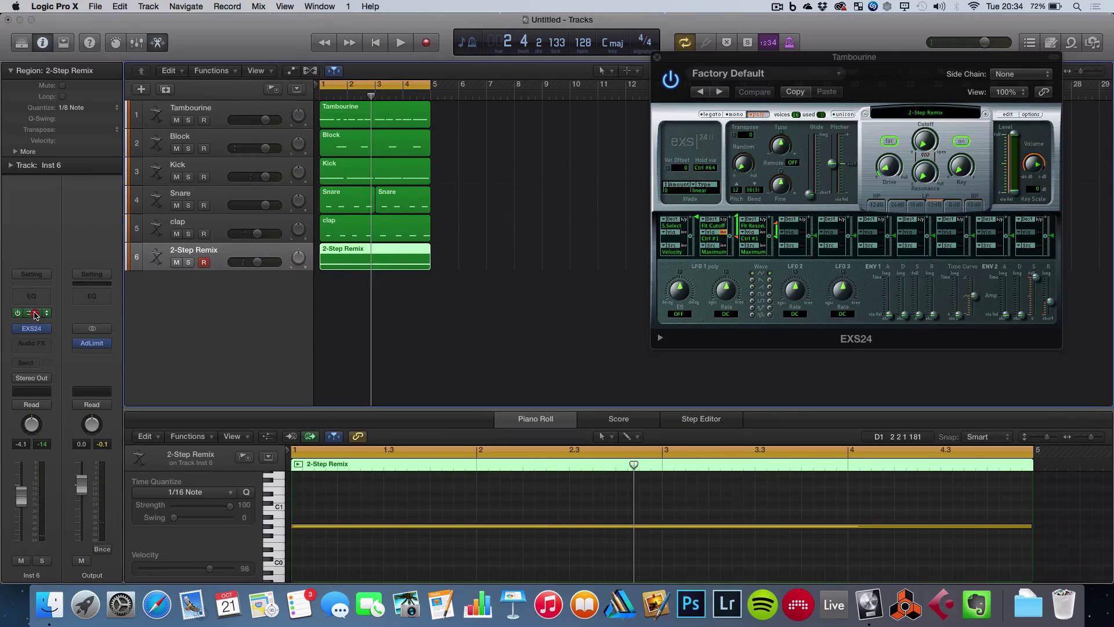
Step: Add a full-velocity hit on grid step 10 of the sixth track's Arpeggiator pattern and play the groove
left_click(35, 314)
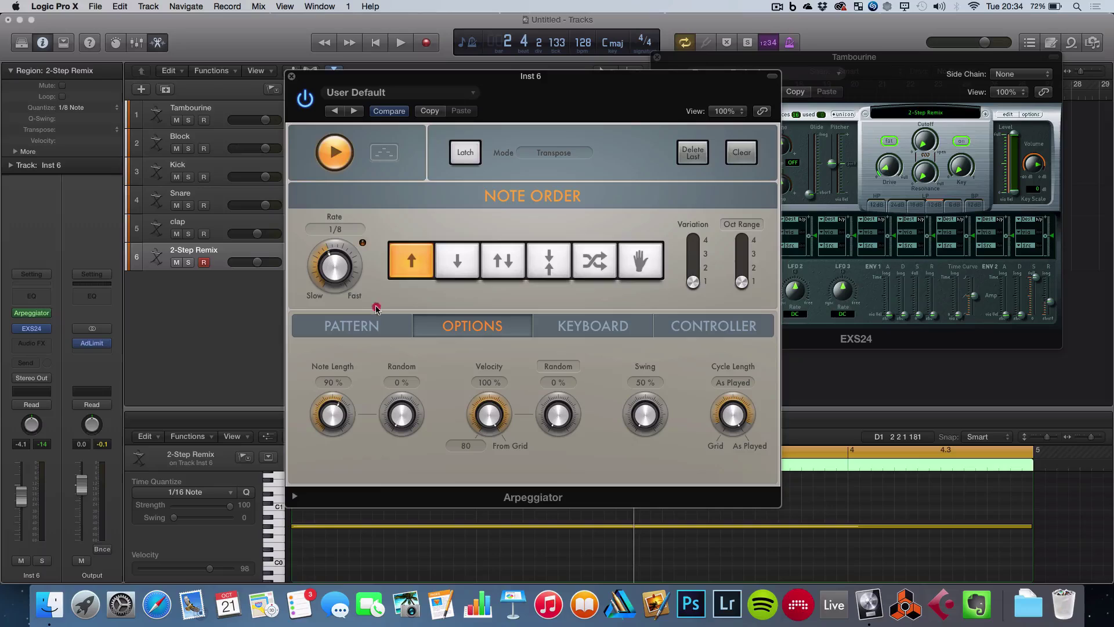
left_click(372, 321)
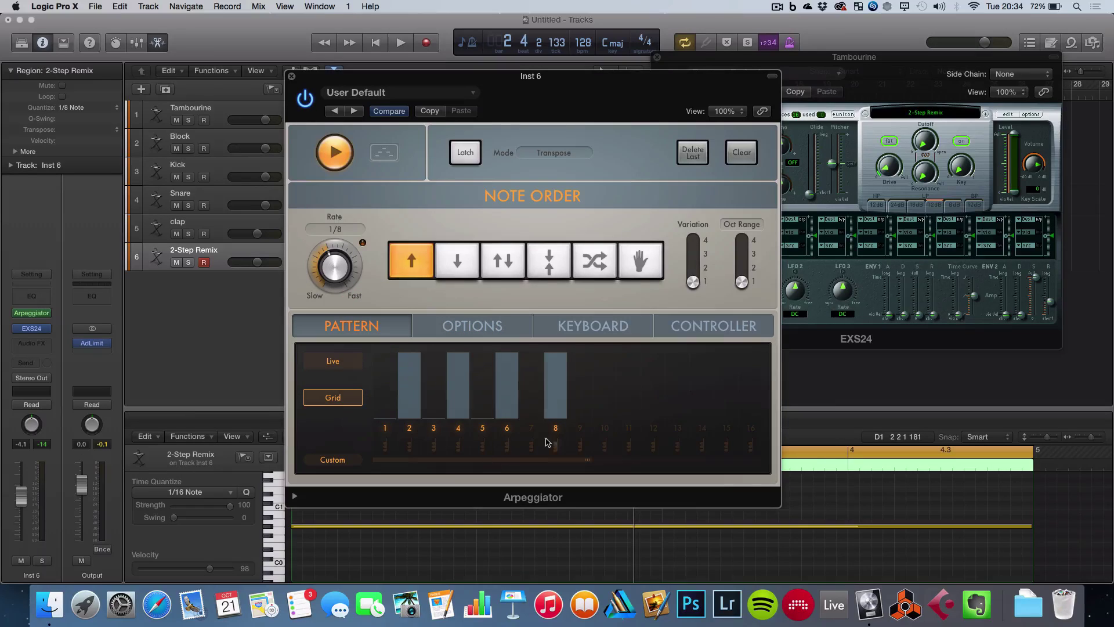
mouse_move(558, 402)
left_mouse_down()
mouse_move(559, 488)
mouse_move(558, 316)
left_mouse_up()
left_click_drag(604, 409, 608, 288)
key("space")
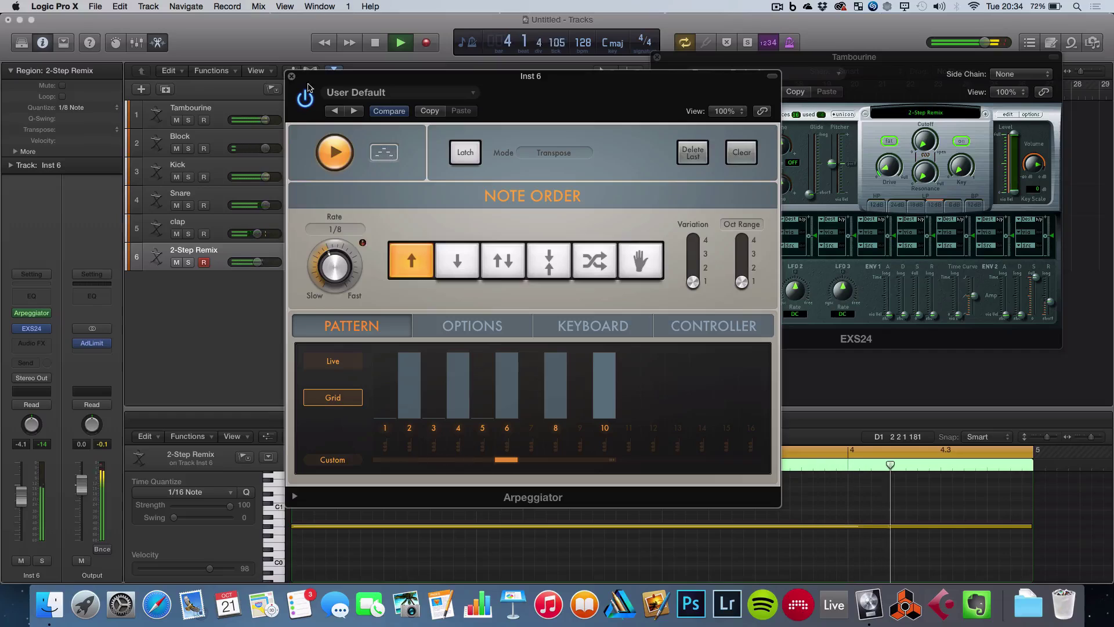
key("super+w")
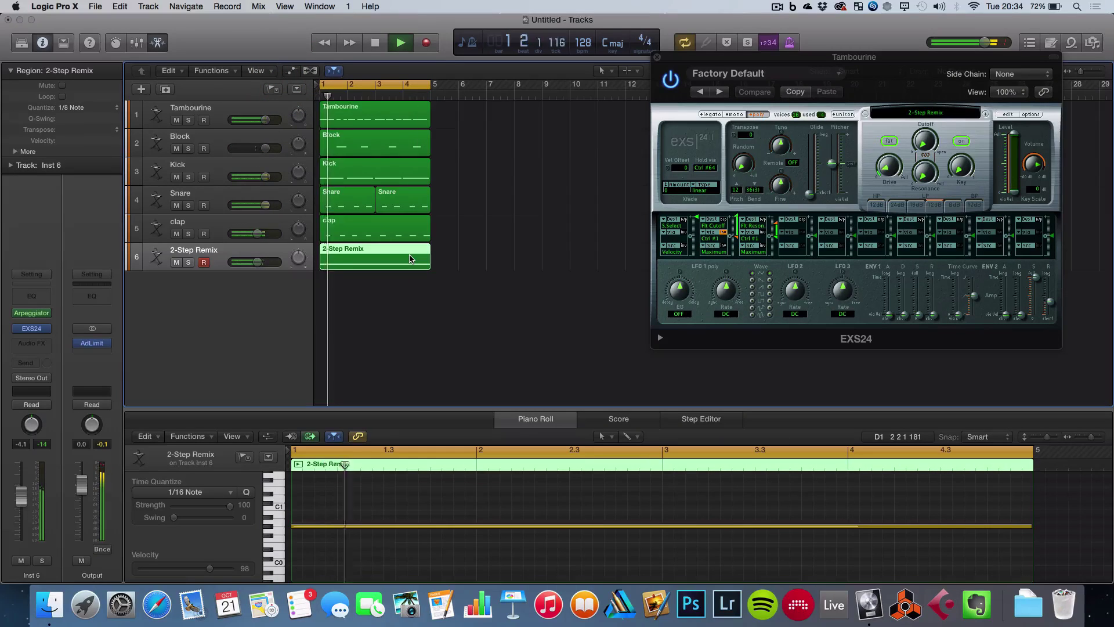
key("space")
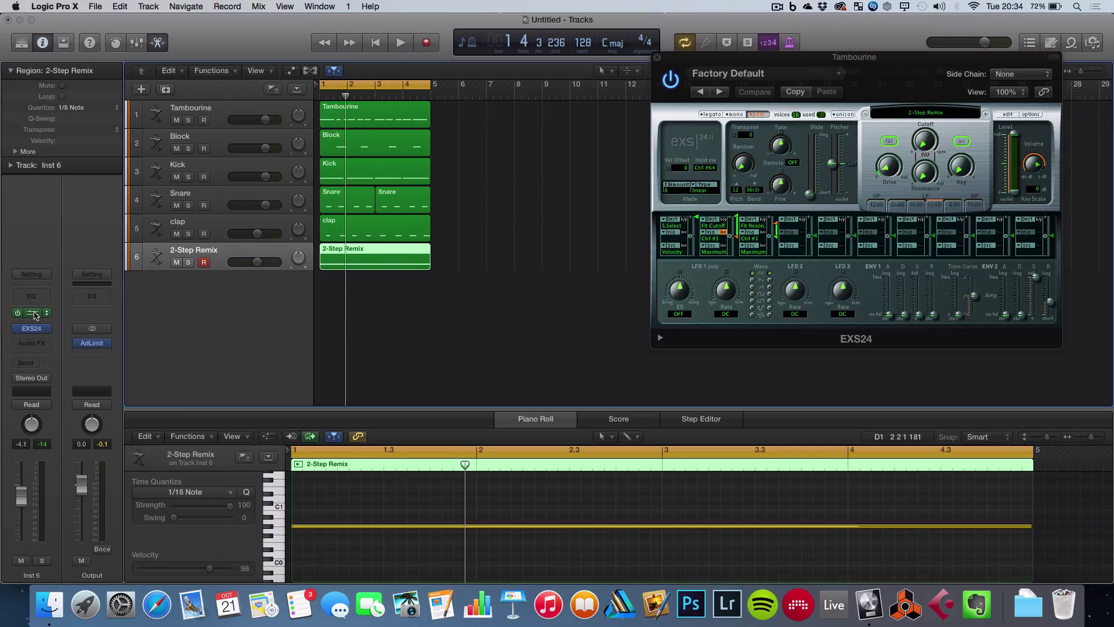
Step: Select each track in turn from Tambourine down to 2-Step Remix to review its notes in the Piano Roll
left_click(220, 109)
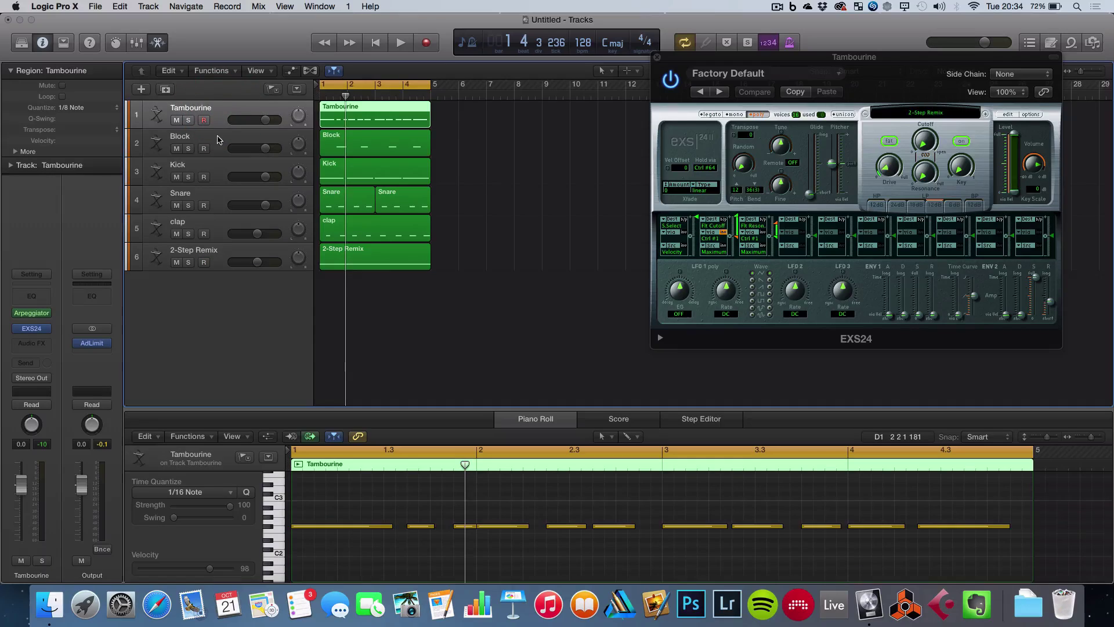
left_click(219, 140)
left_click(215, 173)
left_click(217, 200)
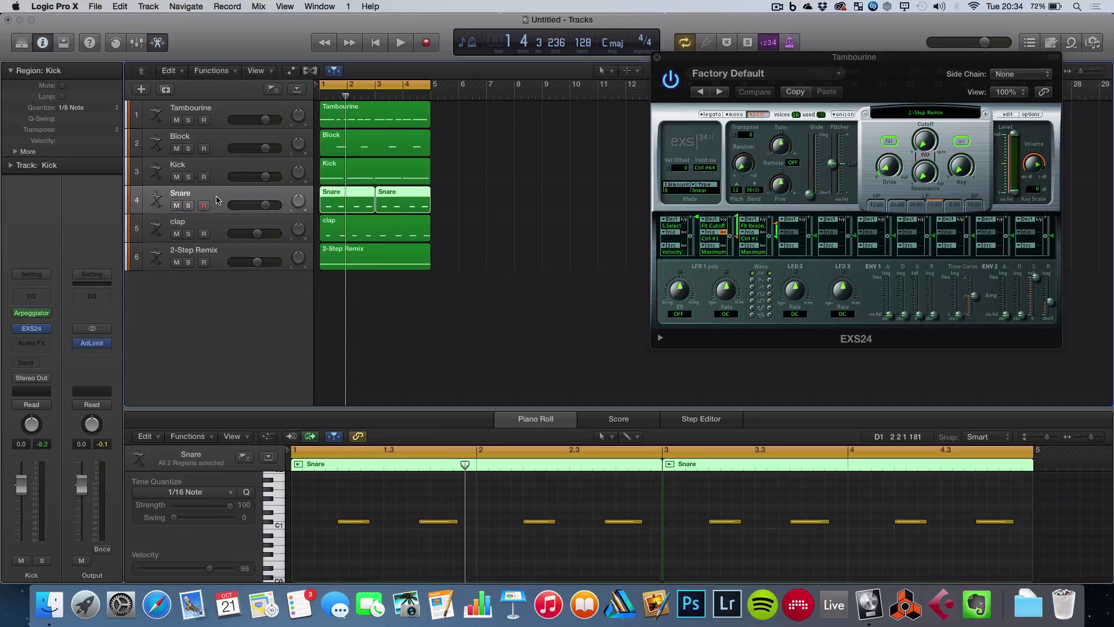
left_click(217, 229)
left_click(219, 257)
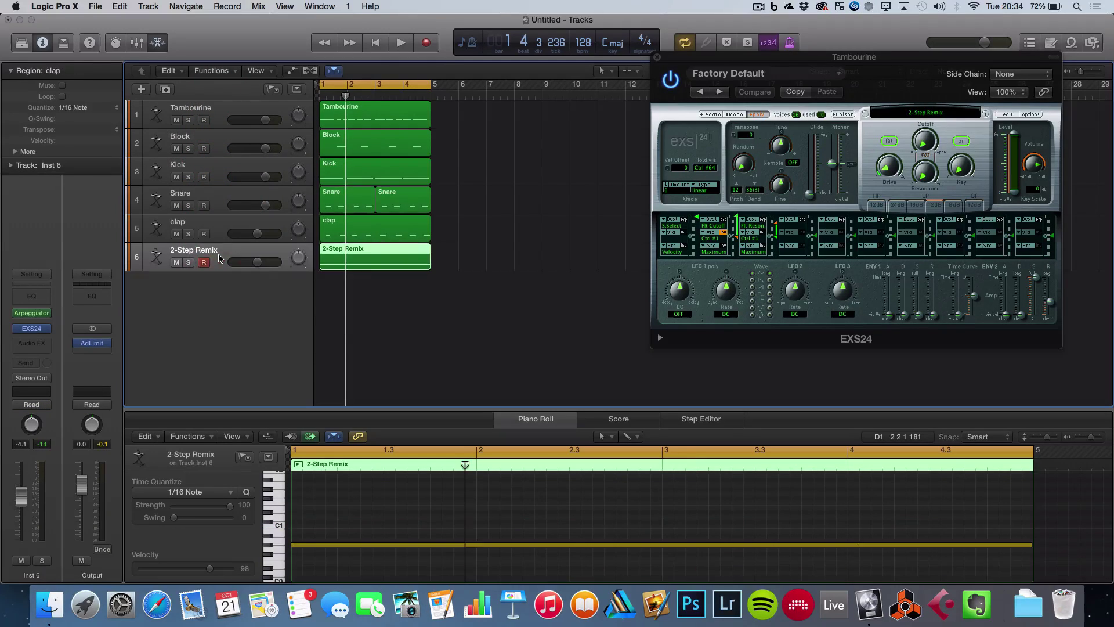